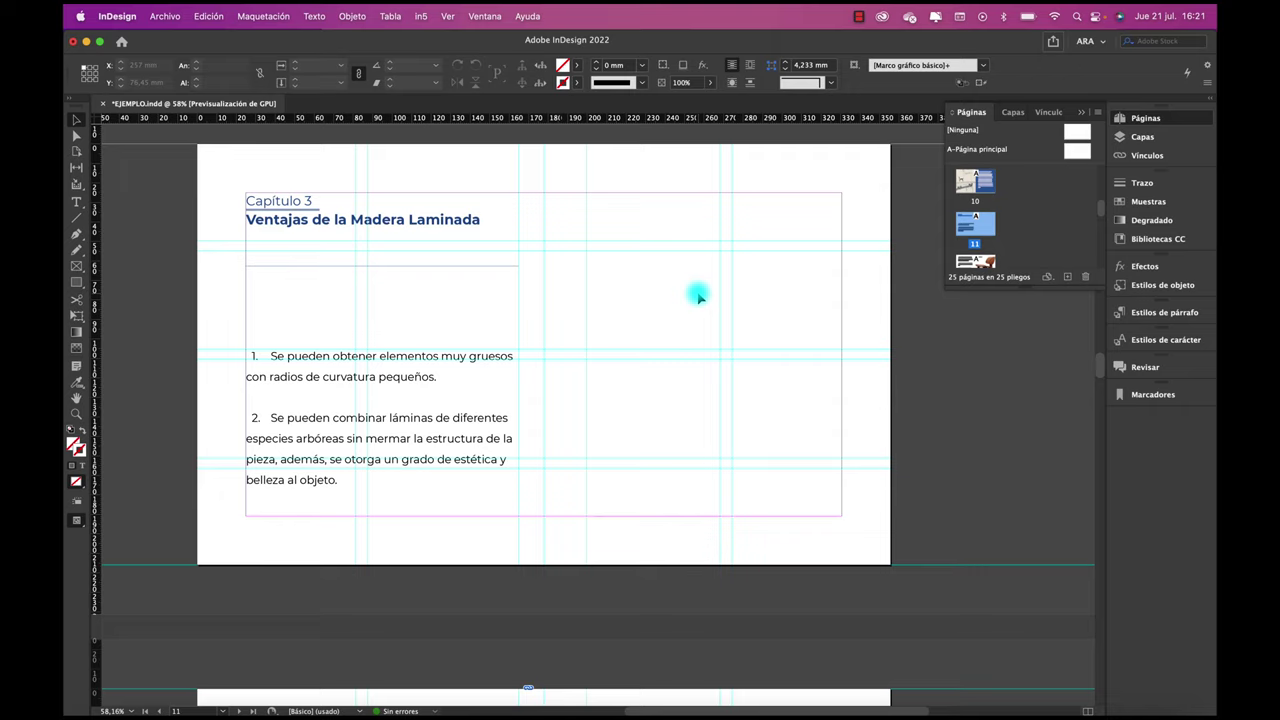
pyautogui.scroll(2, 698, 296)
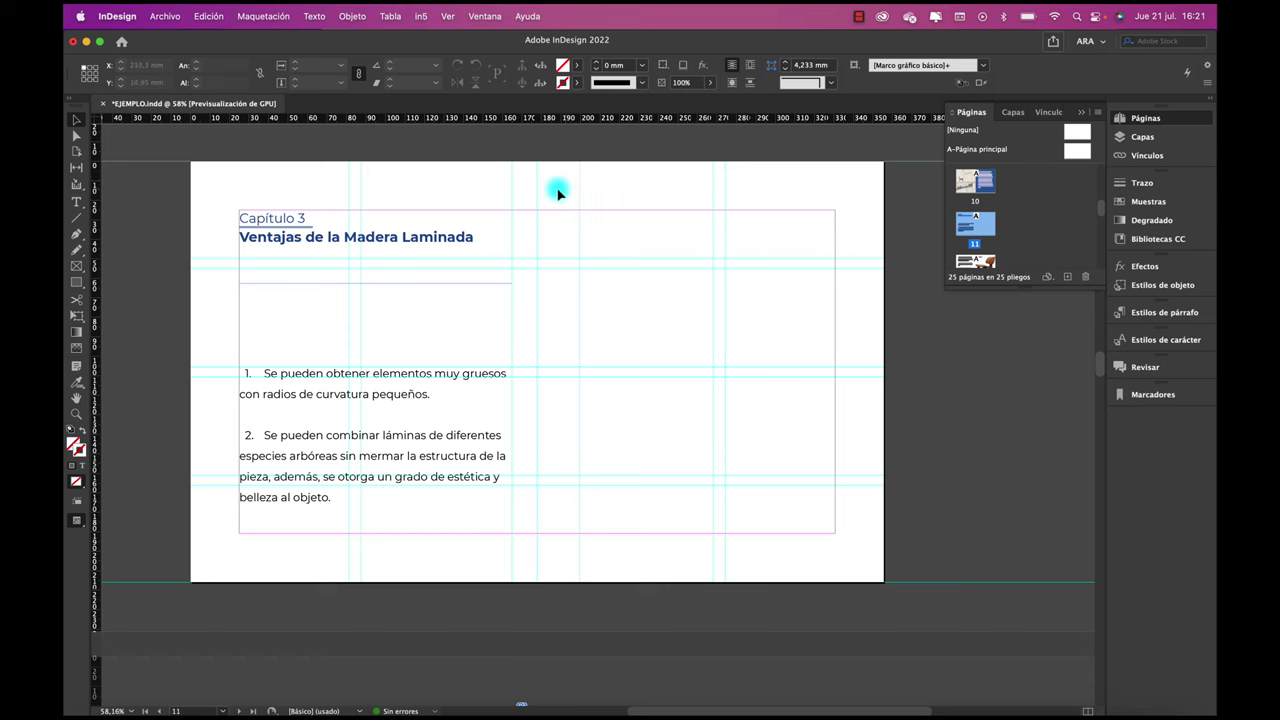
pyautogui.click(168, 16)
pyautogui.moveTo(186, 284)
pyautogui.click(170, 216)
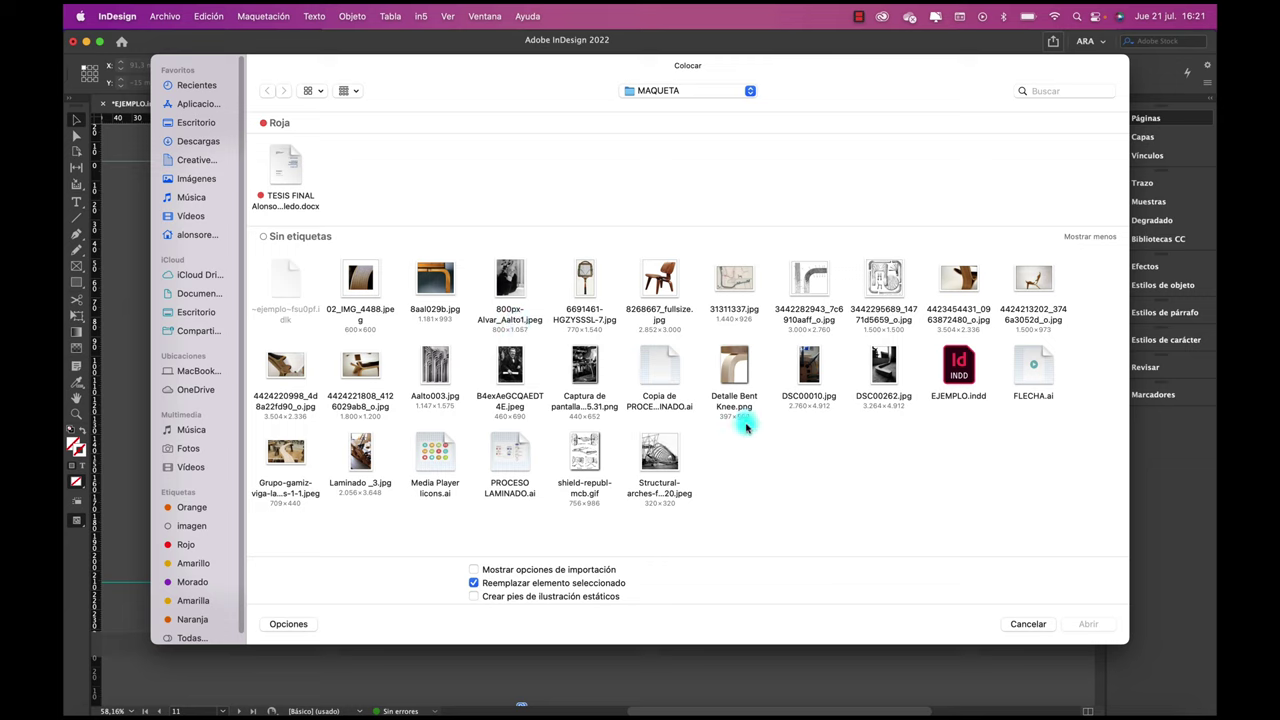
pyautogui.click(955, 285)
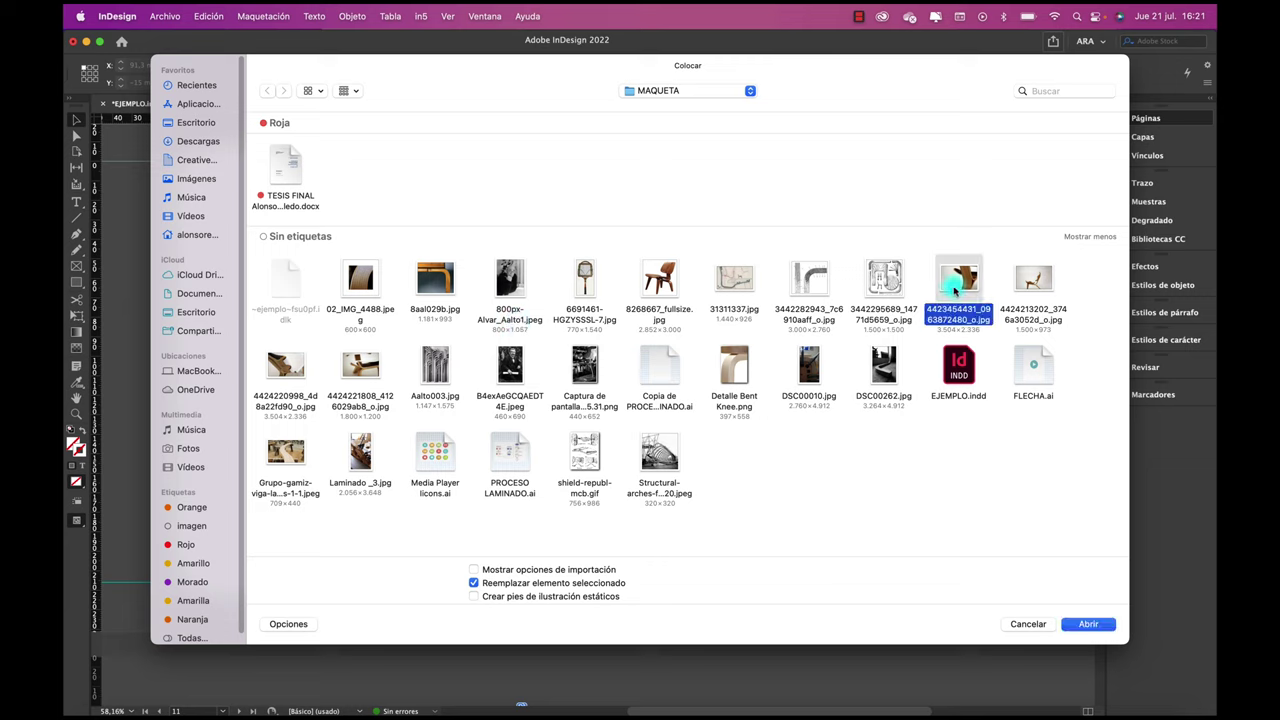
pyautogui.keyDown('shift'); pyautogui.click(1037, 277); pyautogui.keyUp('shift')
pyautogui.keyDown('shift'); pyautogui.click(287, 366); pyautogui.keyUp('shift')
pyautogui.keyDown('shift'); pyautogui.click(361, 372); pyautogui.keyUp('shift')
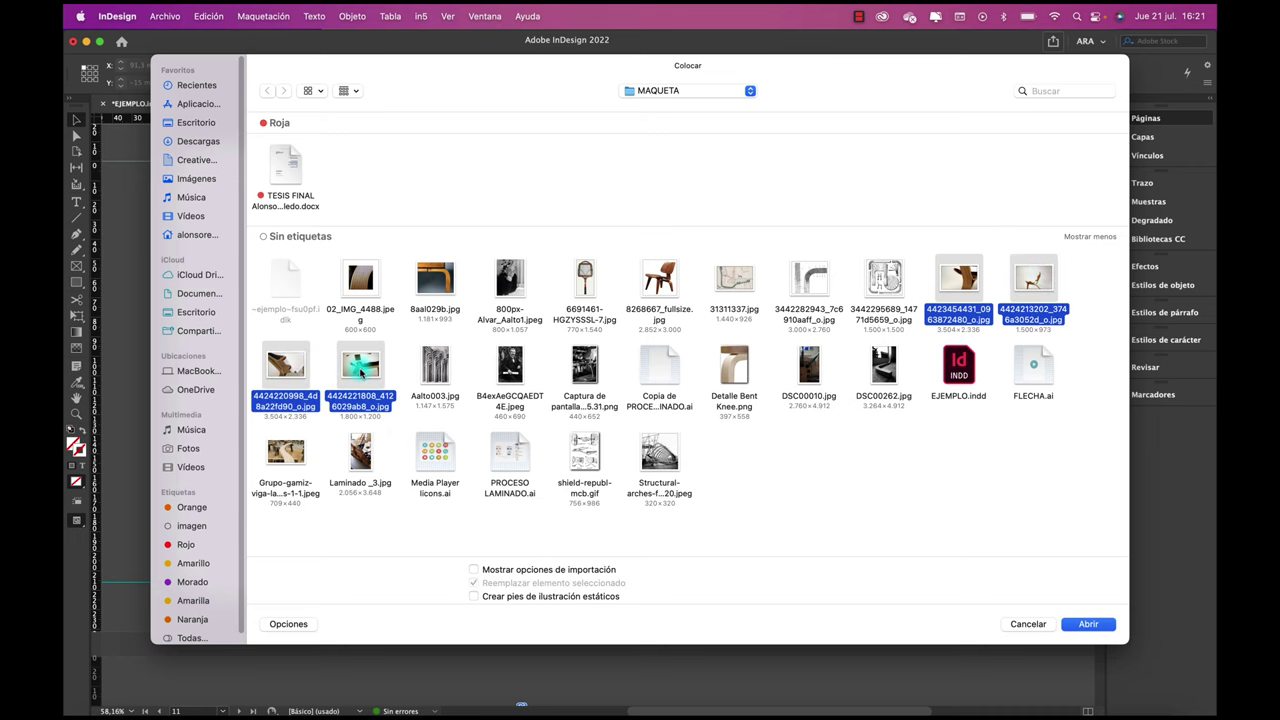
pyautogui.click(1087, 623)
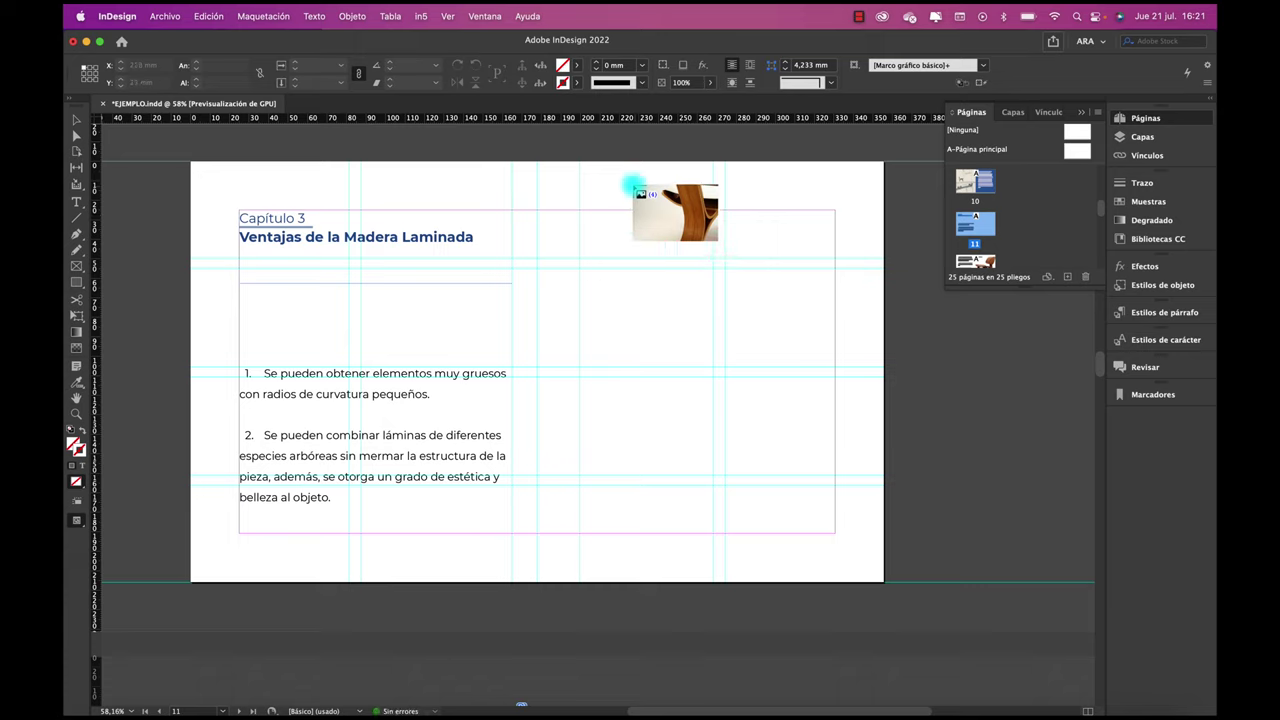
# Step: Place the four loaded photos at staggered, overlapping positions on the empty right half of page 11
pyautogui.click(625, 180)
pyautogui.click(683, 234)
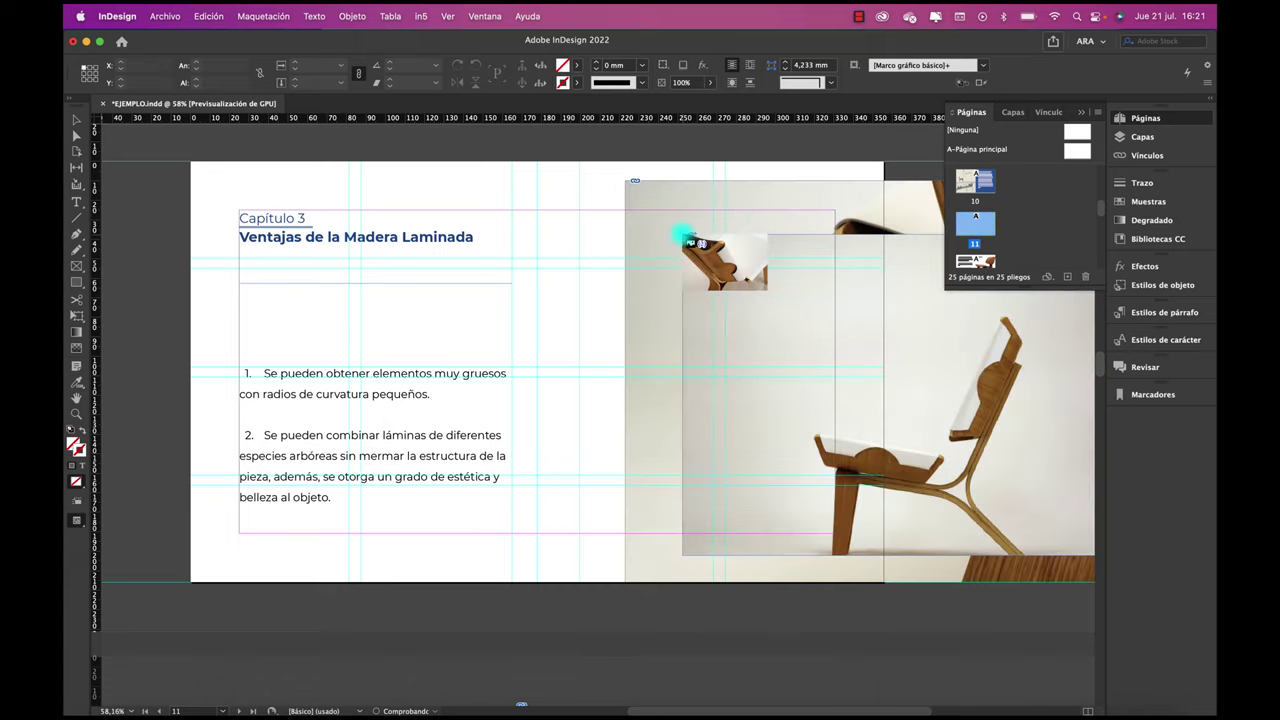
pyautogui.click(796, 286)
pyautogui.click(831, 209)
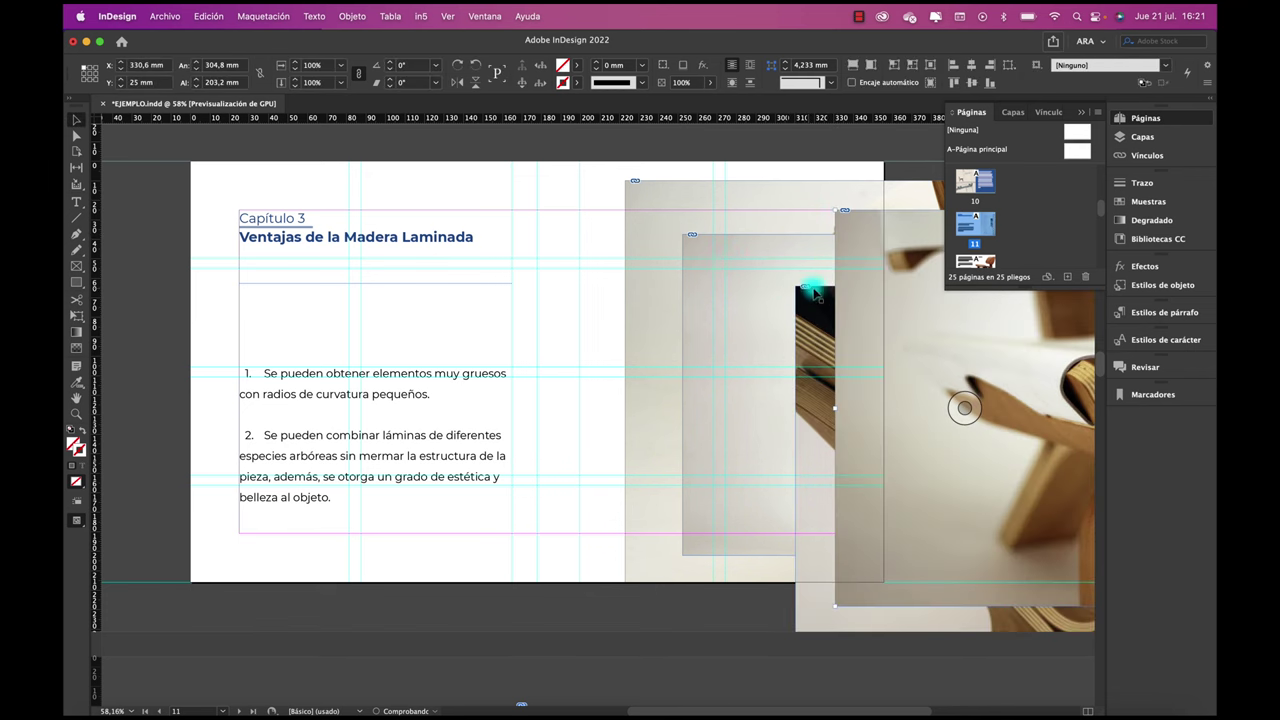
# Step: Move the first placed photo so its upper-left corner sits at X 177.8 mm, Y 0 mm, on the page's upper edge
pyautogui.hscroll(3, 513, 357)
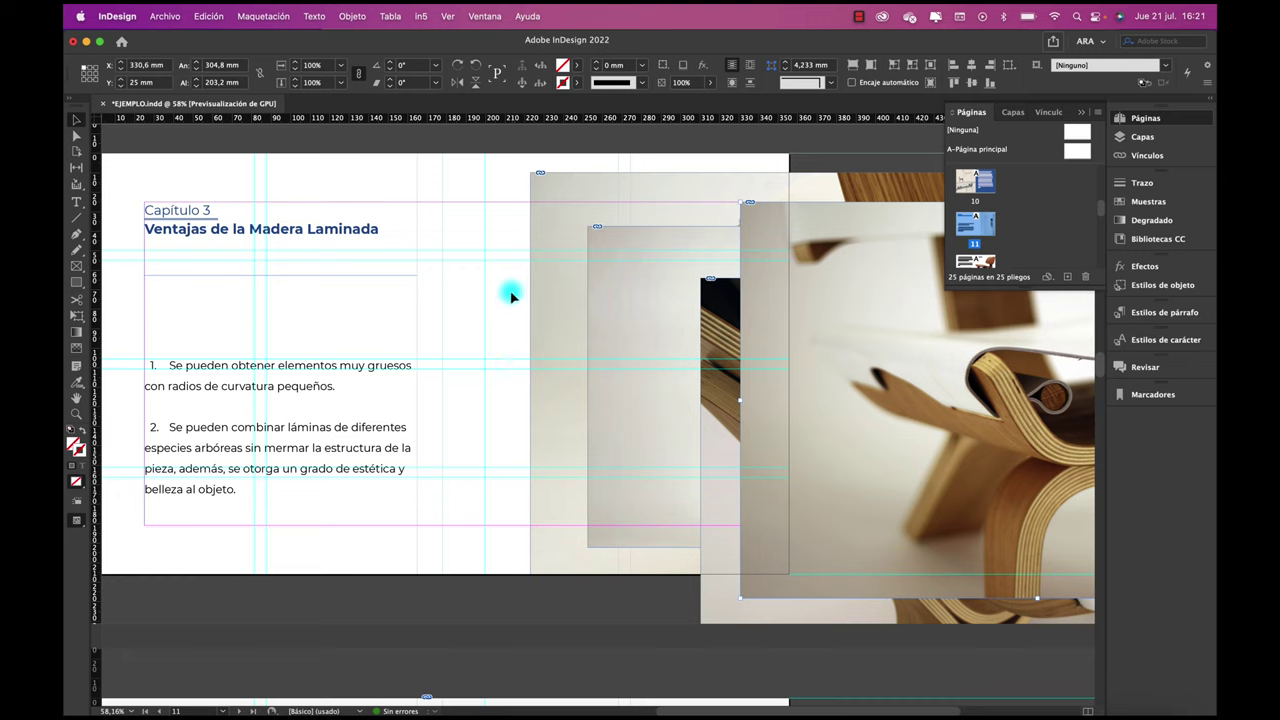
pyautogui.moveTo(560, 200); pyautogui.dragTo(476, 186)
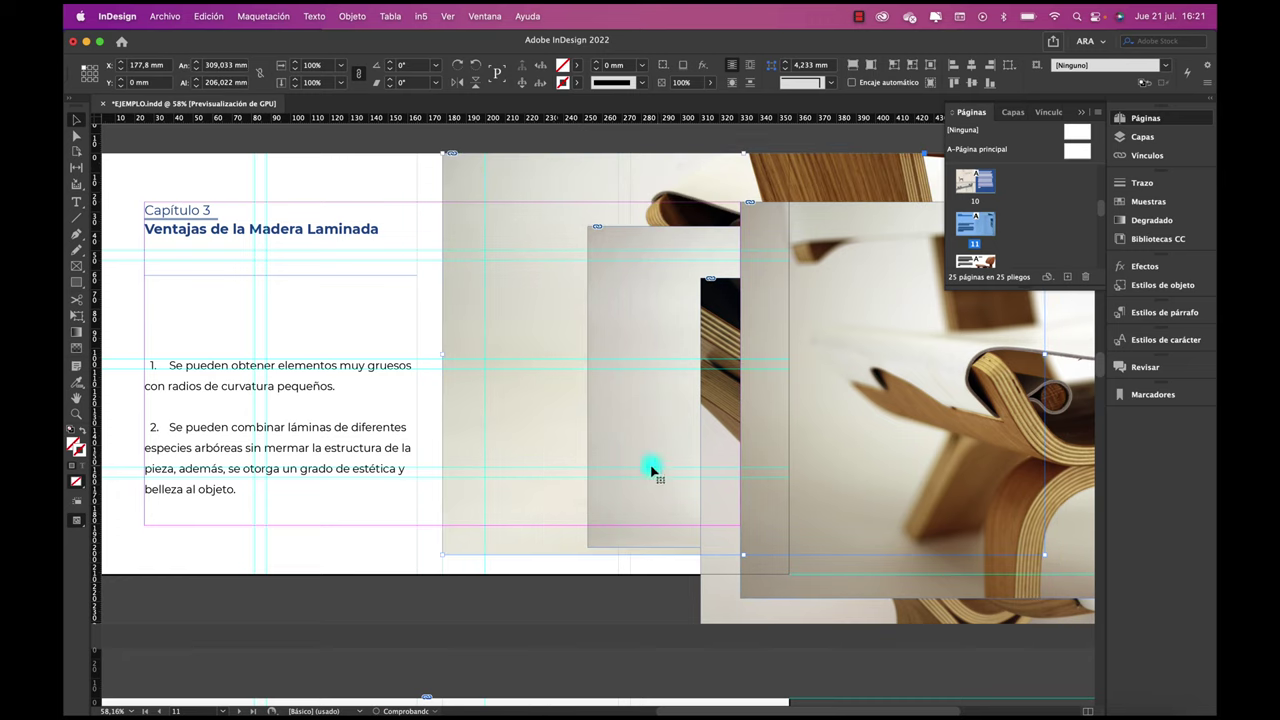
pyautogui.moveTo(843, 438); pyautogui.dragTo(1020, 375)
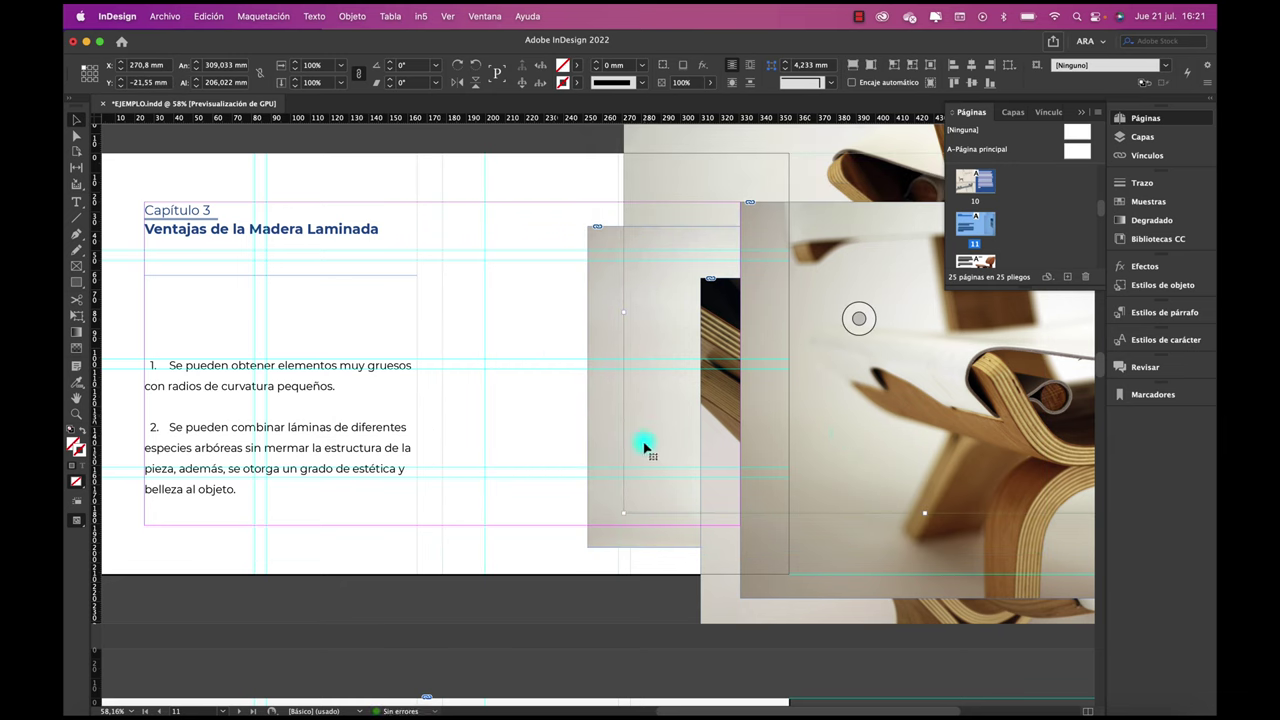
pyautogui.moveTo(646, 446); pyautogui.dragTo(466, 487)
pyautogui.click(603, 597)
# Step: Move the other three photos off the page onto the pasteboard to its right
pyautogui.hscroll(5, 603, 597)
pyautogui.scroll(-2, 603, 597)
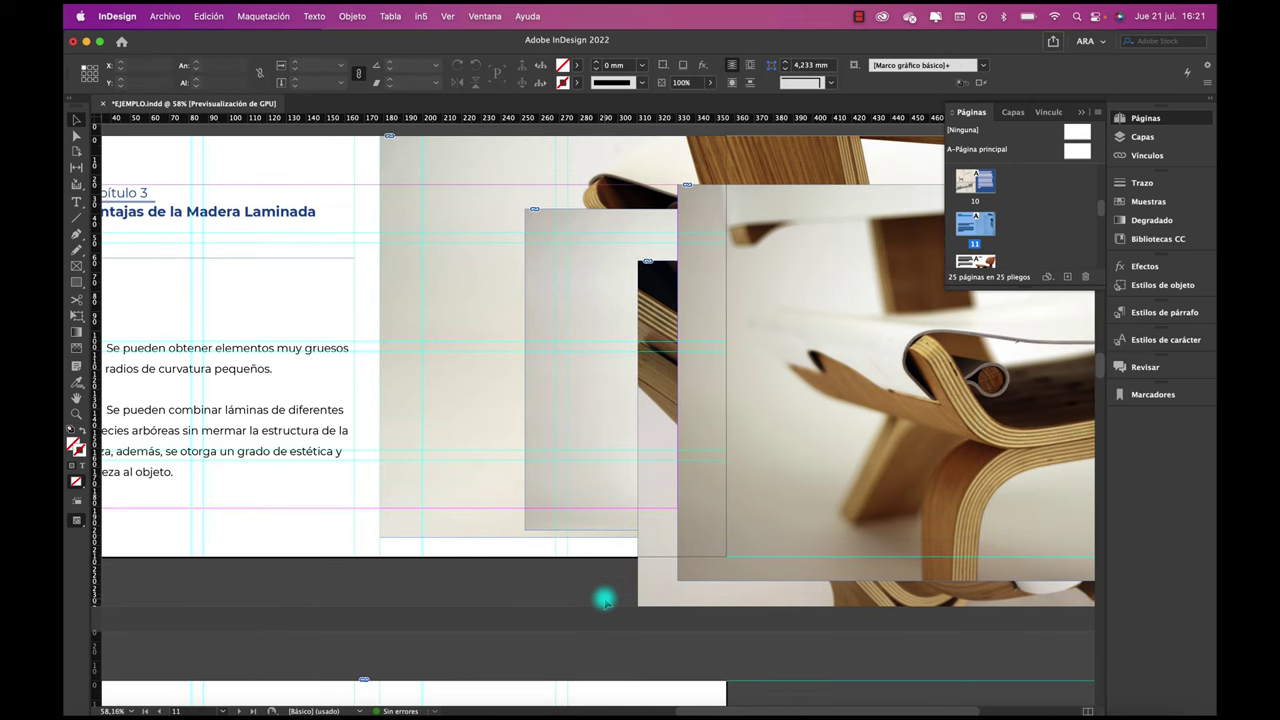
pyautogui.moveTo(860, 380); pyautogui.dragTo(780, 353)
pyautogui.press('super+z')
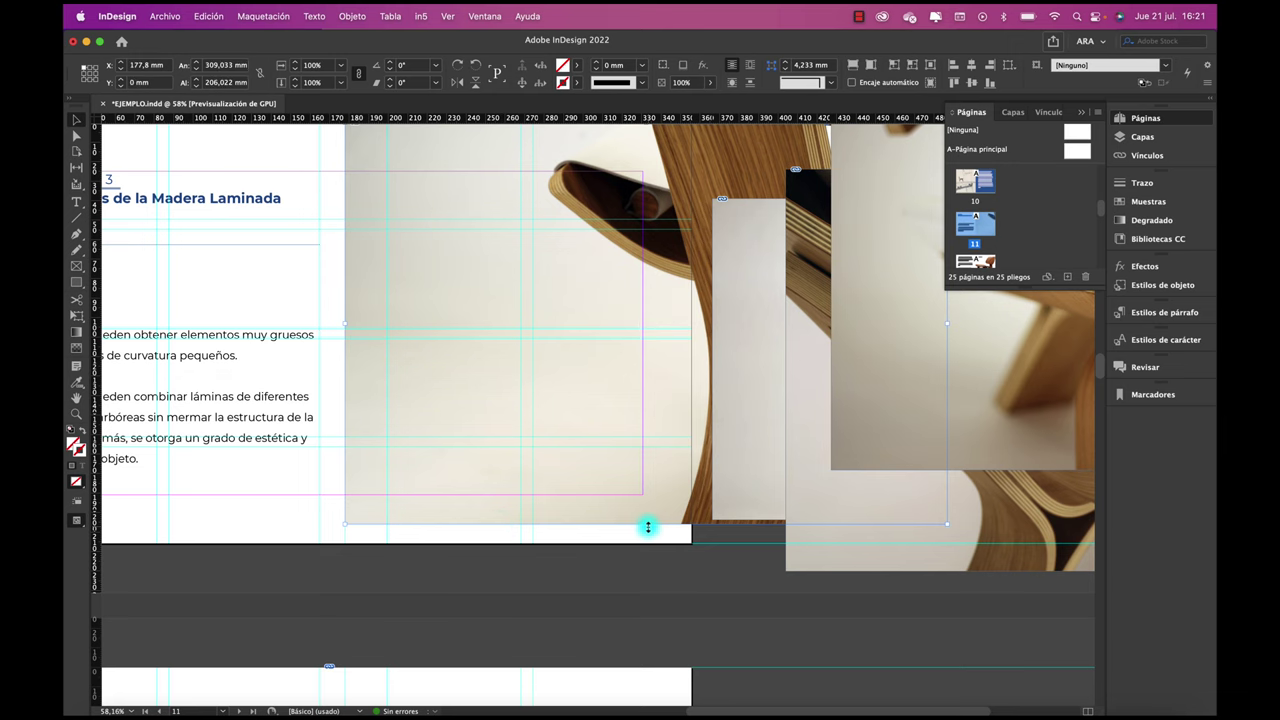
# Step: Resize the first photo's frame to 177.8 × 215.9 mm, matching the page edges, and fill the frame proportionally
pyautogui.moveTo(648, 525); pyautogui.dragTo(652, 544)
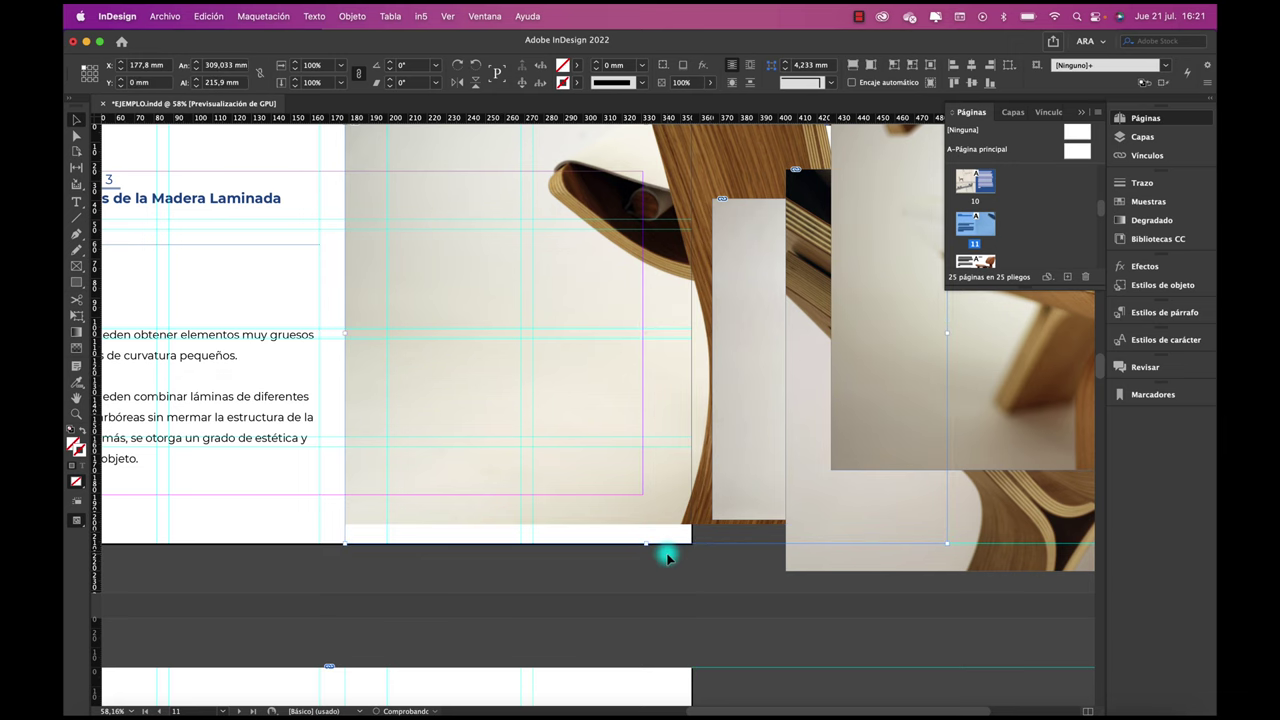
pyautogui.hscroll(3, 667, 554)
pyautogui.scroll(1, 667, 554)
pyautogui.moveTo(880, 351); pyautogui.dragTo(626, 385)
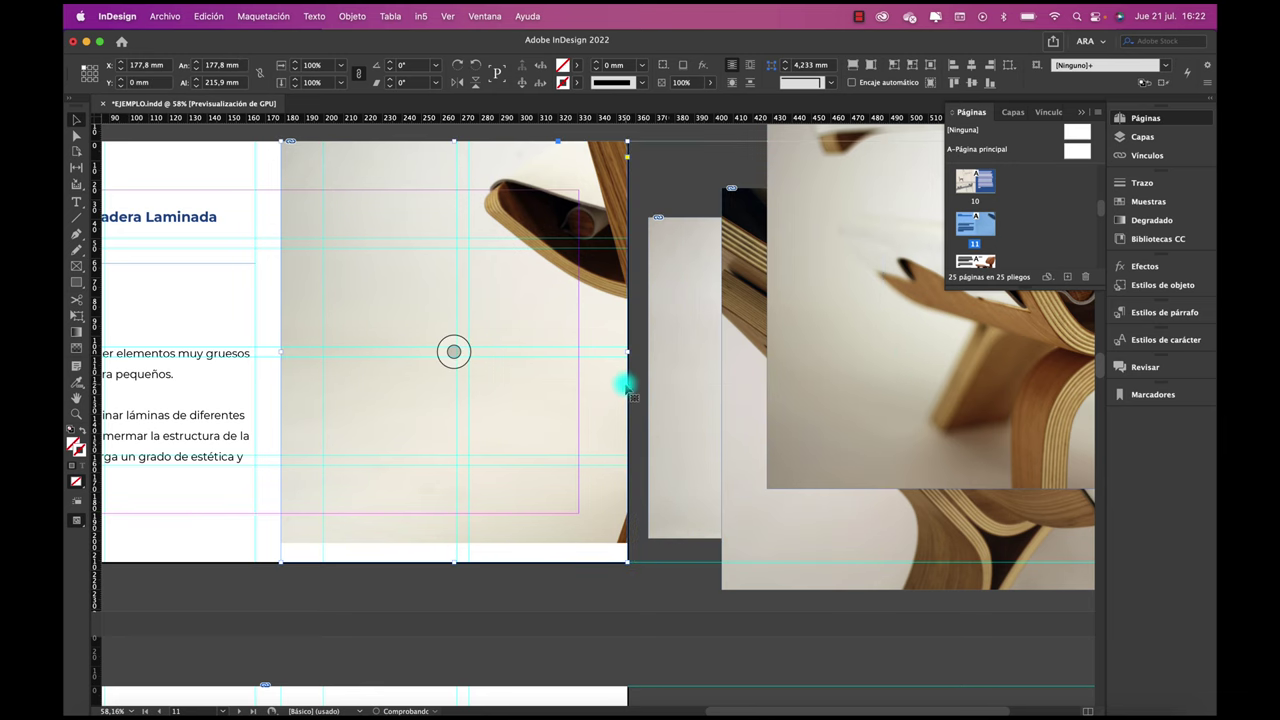
pyautogui.scroll(1, 606, 430)
pyautogui.hscroll(-1, 606, 430)
pyautogui.moveTo(500, 314)
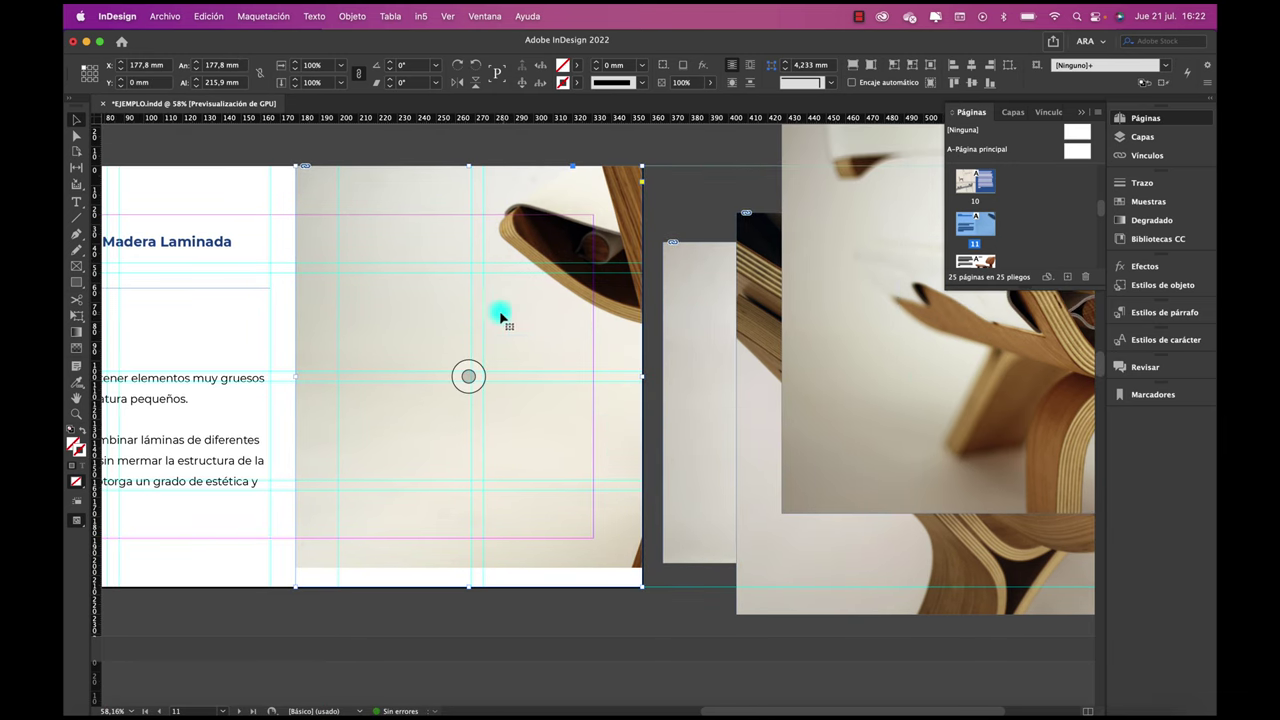
pyautogui.click(854, 66)
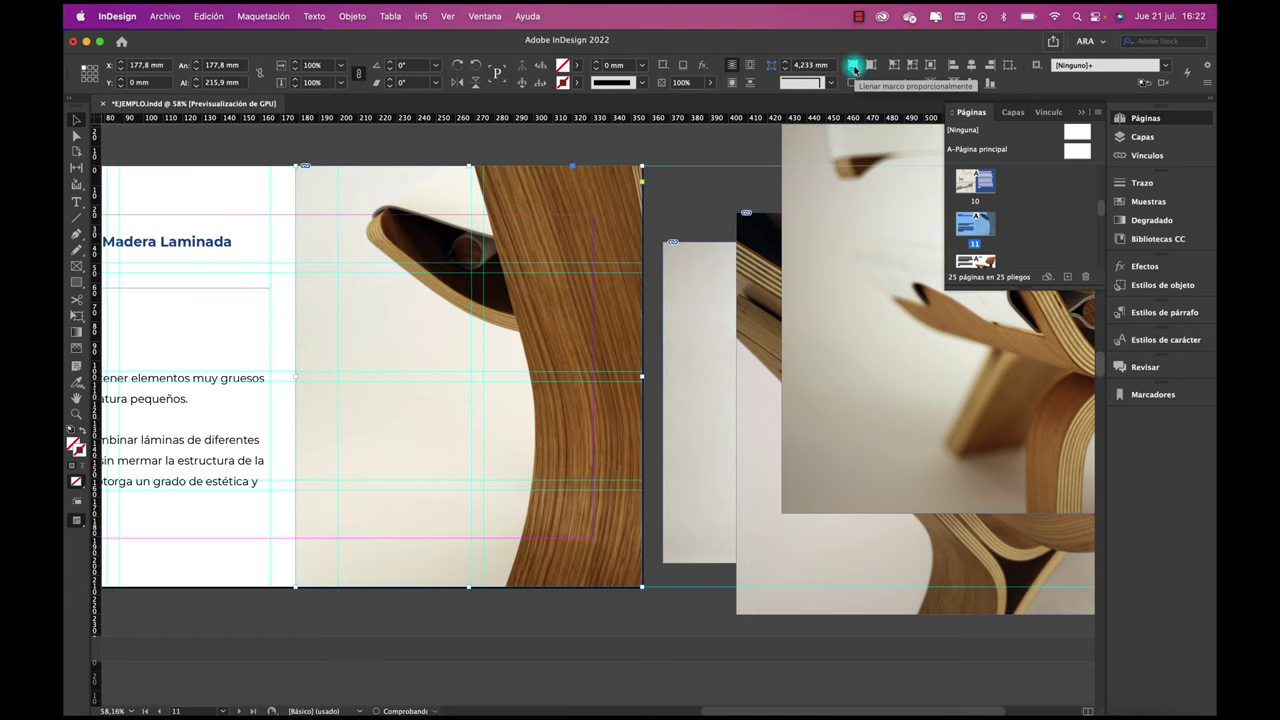
# Step: Shift the first photo leftward inside its frame to X+ -145.025 mm, showing the curved laminated wood joint
pyautogui.click(515, 338)
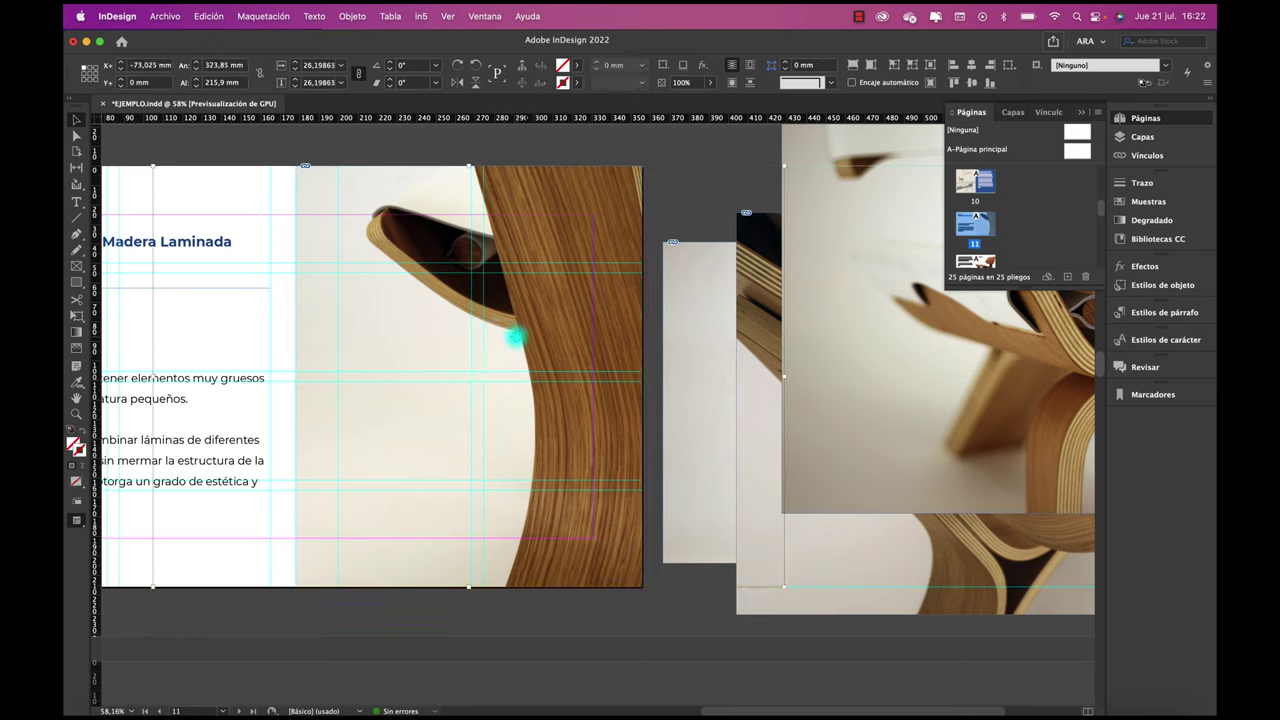
pyautogui.press('Left')
pyautogui.press('Left')
pyautogui.press('Left')
pyautogui.press('Left')
pyautogui.press('Left')
pyautogui.press('Left')
pyautogui.press('Left')
pyautogui.press('Left')
pyautogui.press('Left')
pyautogui.press('Left')
pyautogui.press('Left')
pyautogui.press('Left')
pyautogui.press('Left')
pyautogui.press('Left')
pyautogui.press('Left')
pyautogui.press('Left')
pyautogui.press('Left')
pyautogui.press('Left')
pyautogui.press('Left')
pyautogui.press('Left')
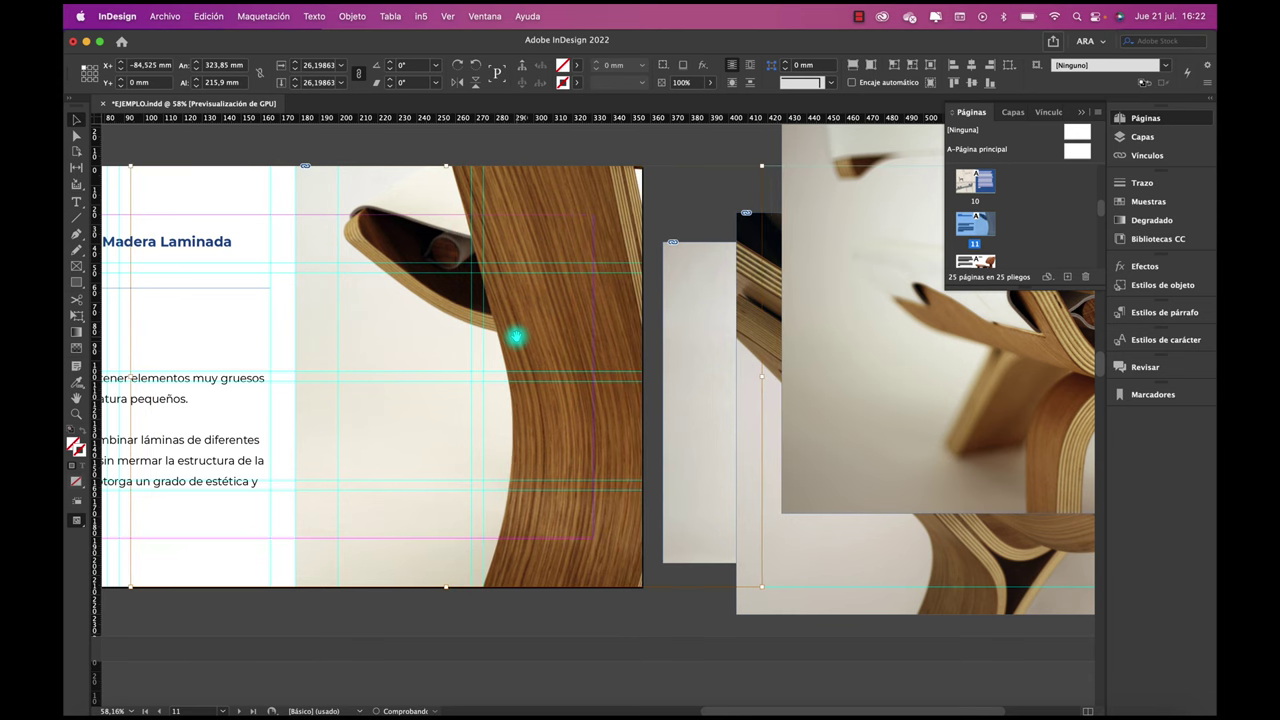
pyautogui.hotkey('shift', 'Left')
pyautogui.hotkey('shift', 'Left')
pyautogui.hotkey('shift', 'Left')
pyautogui.hotkey('shift', 'Left')
pyautogui.hotkey('shift', 'Left')
pyautogui.hotkey('shift', 'Left')
pyautogui.hotkey('shift', 'Left')
pyautogui.hotkey('shift', 'Left')
pyautogui.hotkey('shift', 'Left')
pyautogui.hotkey('shift', 'Left')
pyautogui.hotkey('shift', 'Left')
pyautogui.hotkey('shift', 'Left')
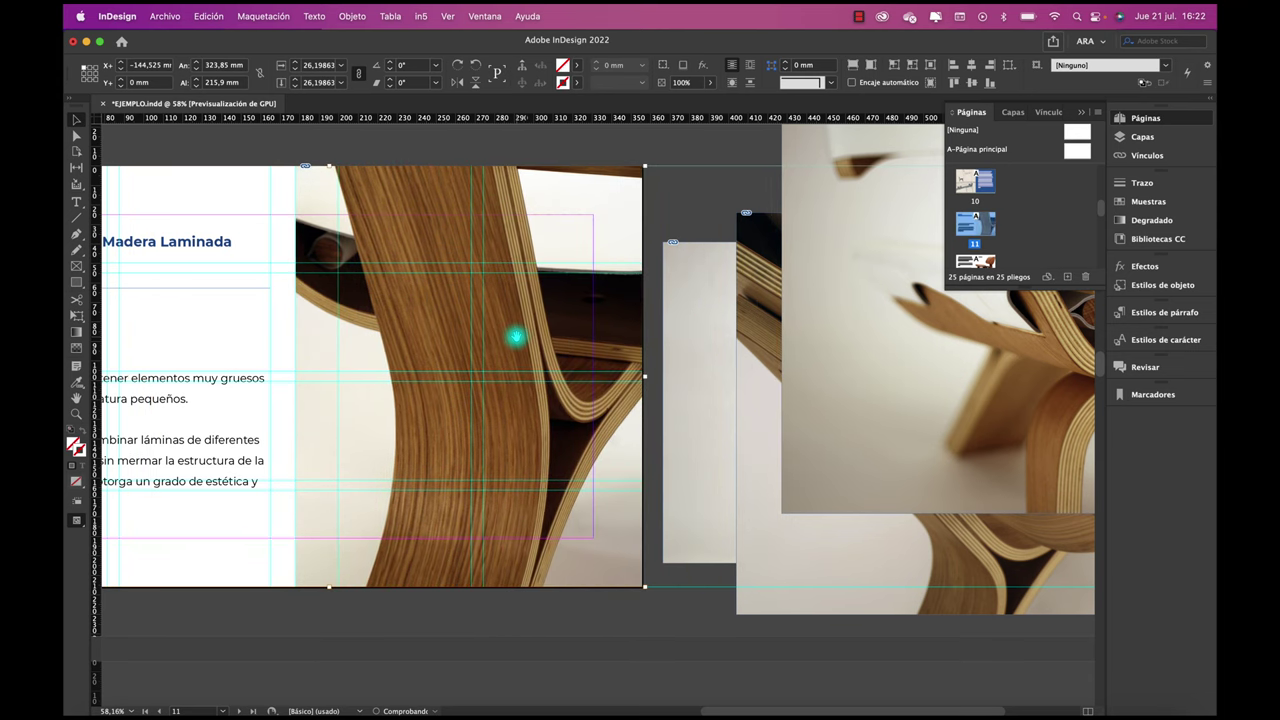
pyautogui.hotkey('shift', 'Left')
pyautogui.press('Right')
pyautogui.press('Right')
pyautogui.press('Right')
pyautogui.press('Right')
pyautogui.press('Right')
pyautogui.press('Right')
pyautogui.press('Right')
pyautogui.press('Right')
pyautogui.press('Right')
pyautogui.press('Right')
pyautogui.press('Right')
pyautogui.press('Right')
pyautogui.press('Right')
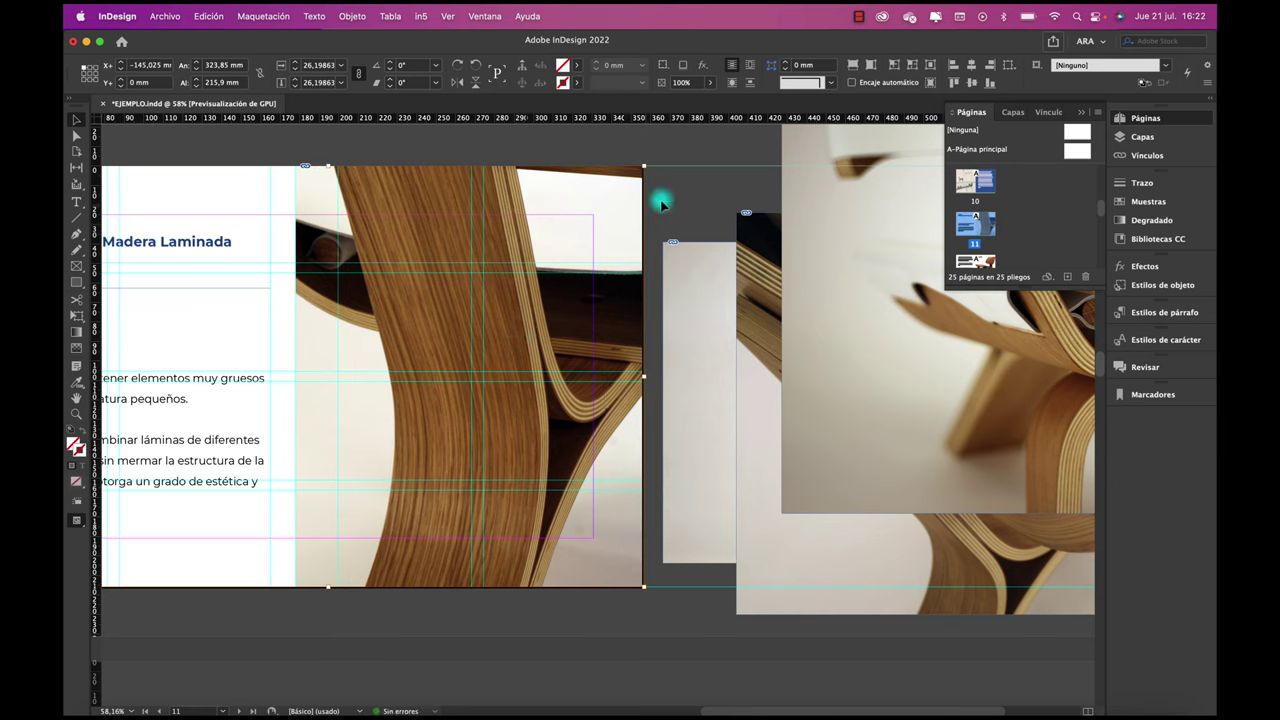
# Step: Fit the side-view chair photo over the first one in a 177.8 × 215.9 mm frame at X 177.8, Y 0 mm, filled proportionally
pyautogui.click(700, 199)
pyautogui.moveTo(538, 305); pyautogui.dragTo(386, 209)
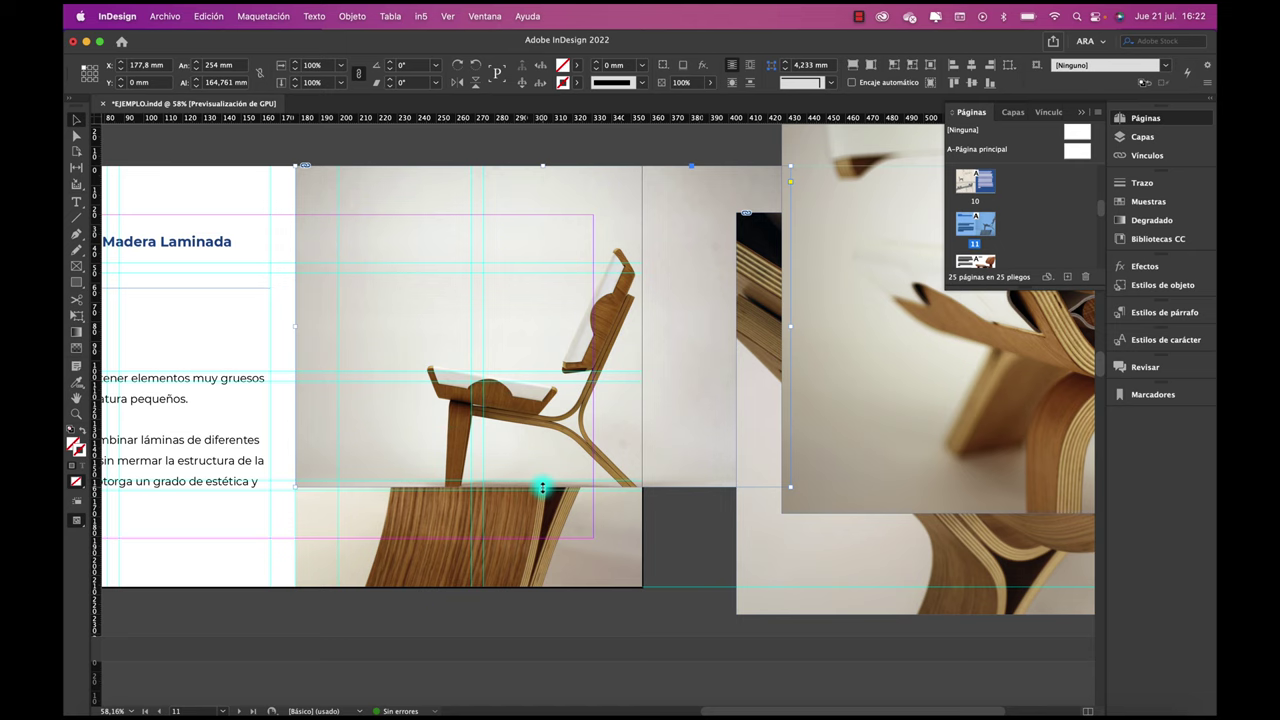
pyautogui.moveTo(537, 487); pyautogui.dragTo(537, 587)
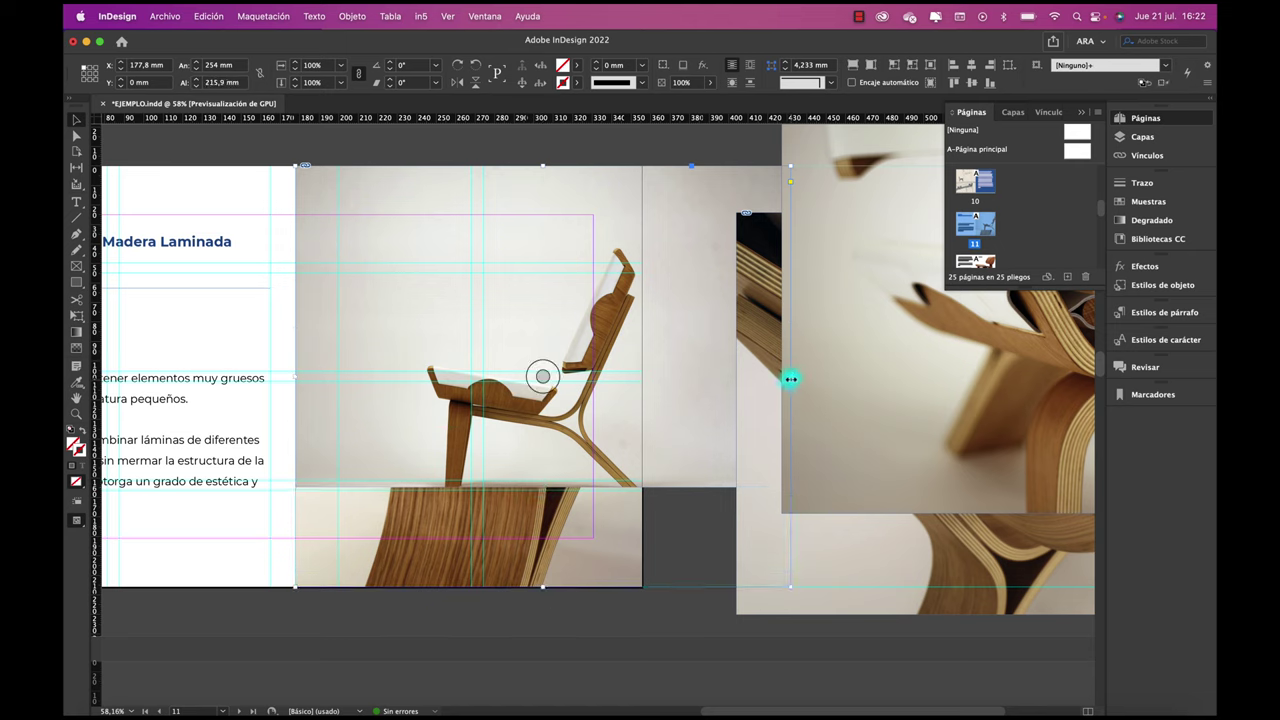
pyautogui.moveTo(790, 379); pyautogui.dragTo(642, 398)
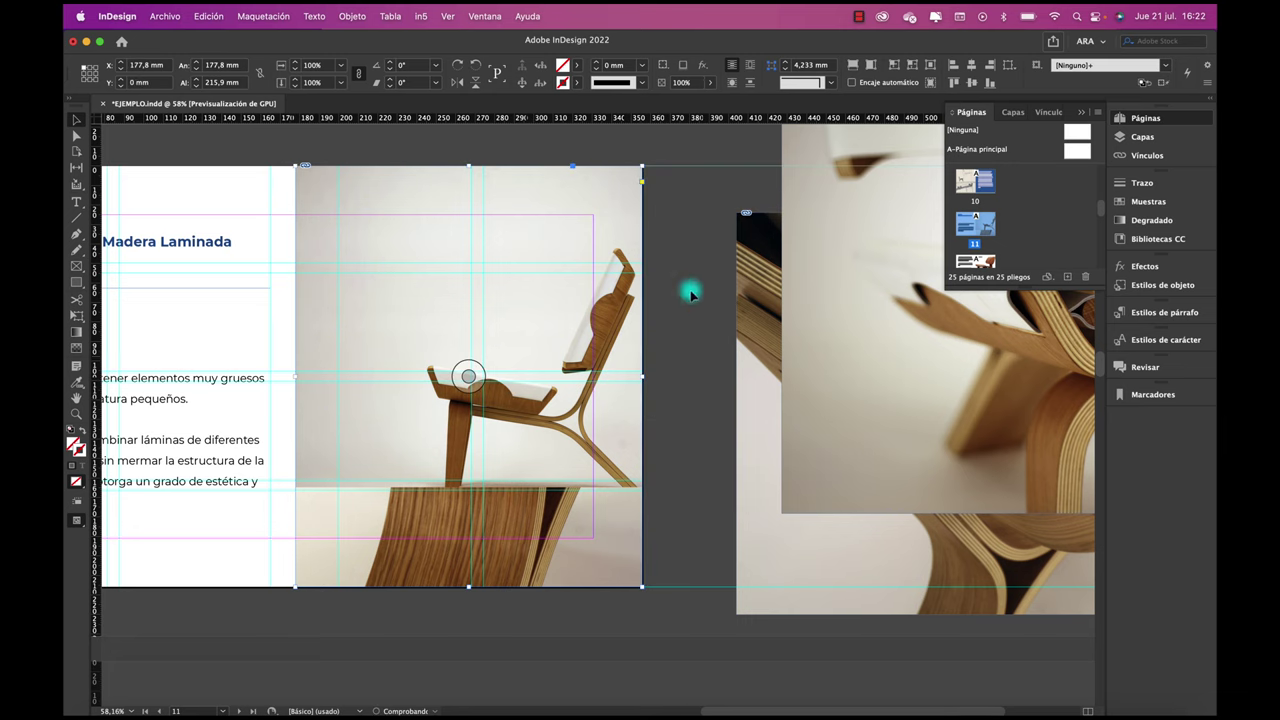
pyautogui.click(852, 69)
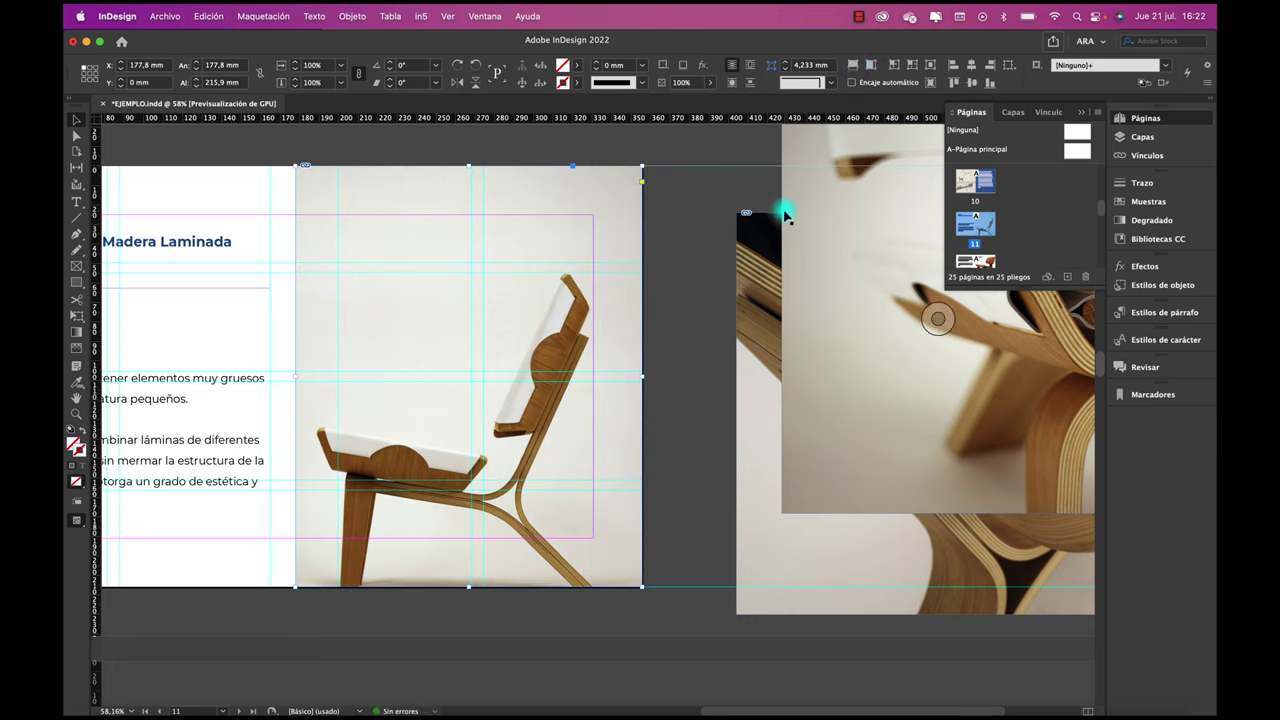
# Step: Fit the close-up seat photo over the same area in a 177.8 × 215.9 mm frame at X 177.8, Y 0 mm, filled proportionally
pyautogui.moveTo(748, 263); pyautogui.dragTo(485, 255)
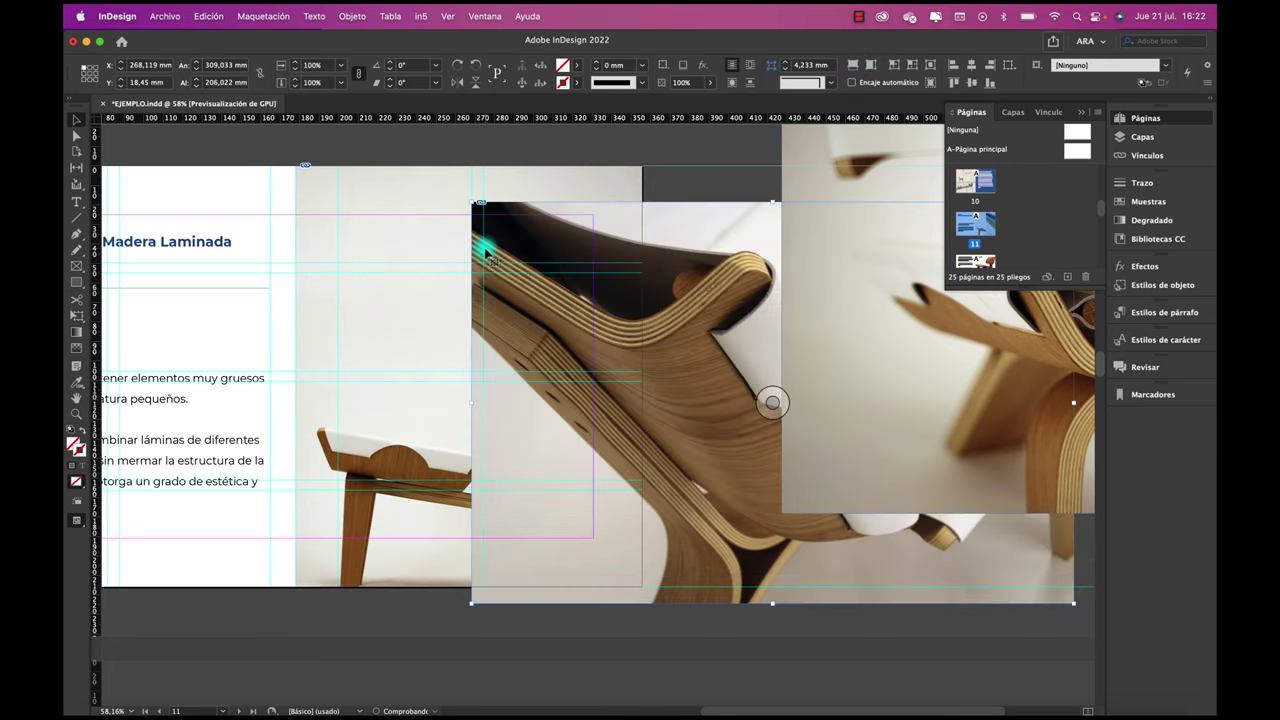
pyautogui.moveTo(580, 266); pyautogui.dragTo(405, 230)
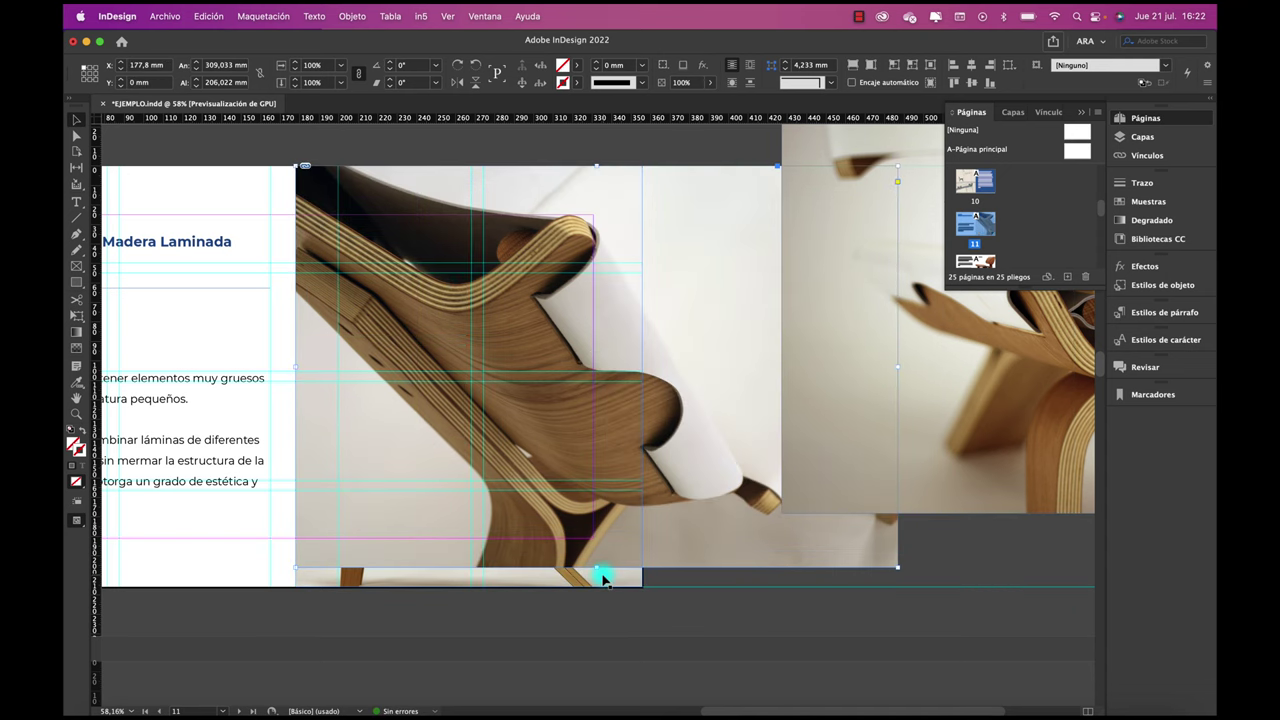
pyautogui.moveTo(601, 576); pyautogui.dragTo(600, 586)
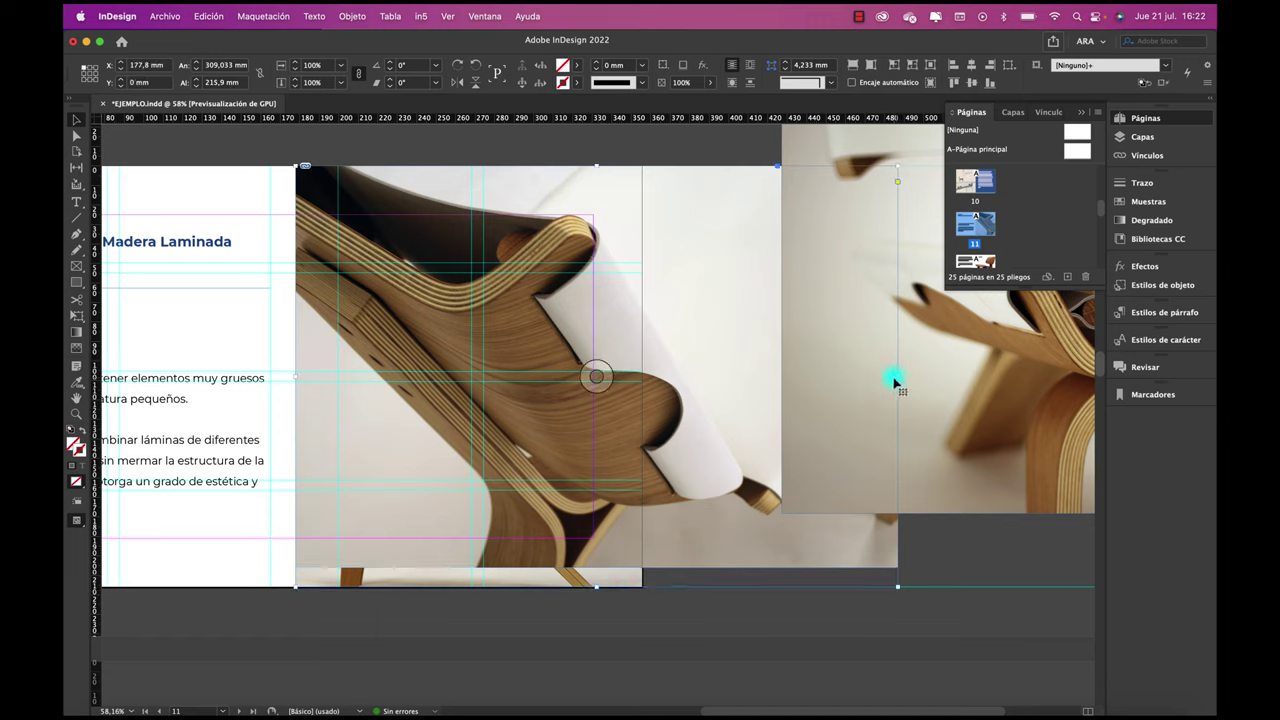
pyautogui.moveTo(895, 382); pyautogui.dragTo(643, 406)
pyautogui.click(854, 66)
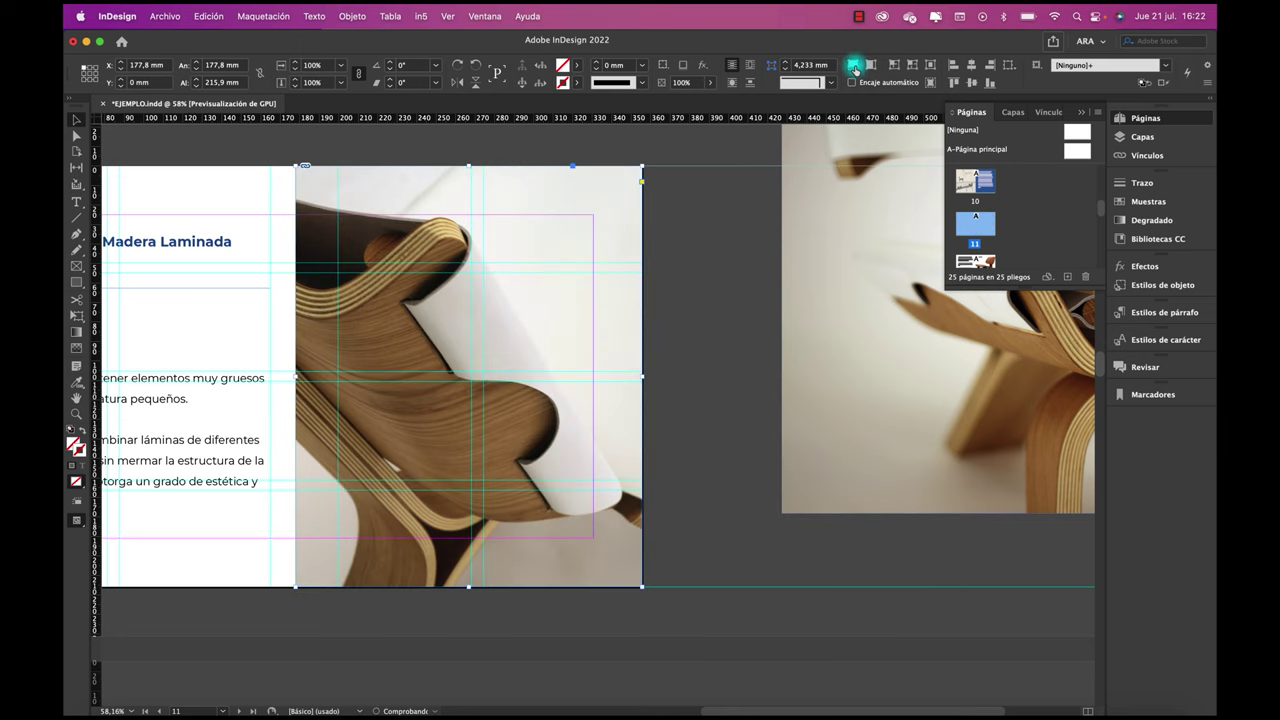
# Step: Shift the close-up seat photo rightward inside its frame until its left edge nearly reaches the frame's left edge
pyautogui.click(523, 354)
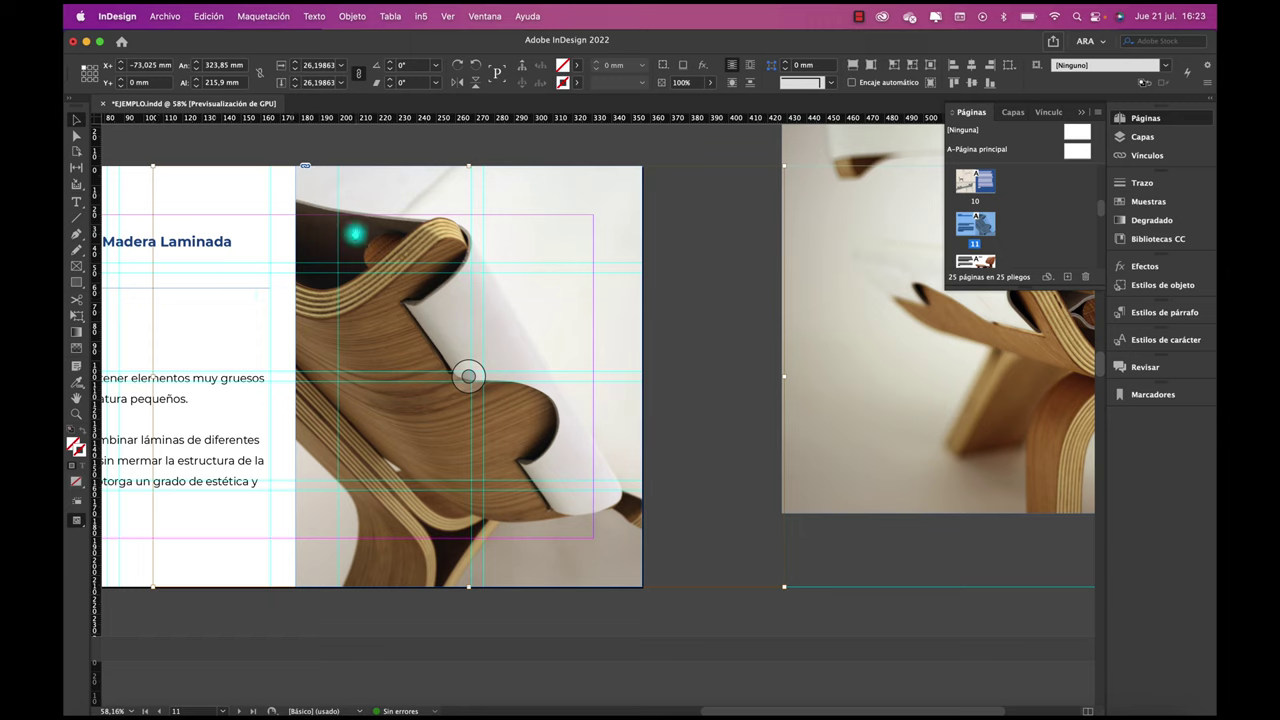
pyautogui.hotkey('shift', 'Right')
pyautogui.hotkey('shift', 'Right')
pyautogui.hotkey('shift', 'Right')
pyautogui.hotkey('shift', 'Right')
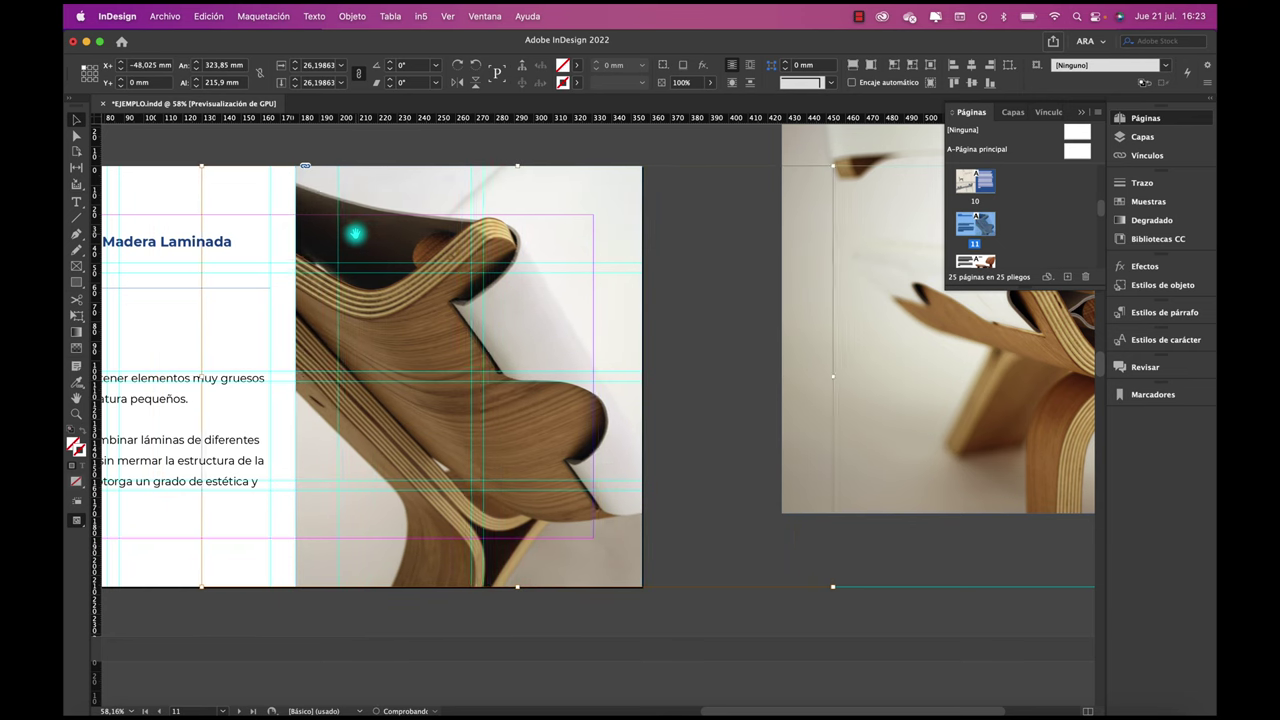
pyautogui.hotkey('shift', 'Right')
pyautogui.hotkey('shift', 'Right')
pyautogui.hotkey('shift', 'Right')
pyautogui.hotkey('shift', 'Right')
pyautogui.hotkey('shift', 'Right')
pyautogui.hotkey('shift', 'Right')
pyautogui.hotkey('shift', 'Right')
pyautogui.hotkey('shift', 'Right')
pyautogui.hotkey('shift', 'Right')
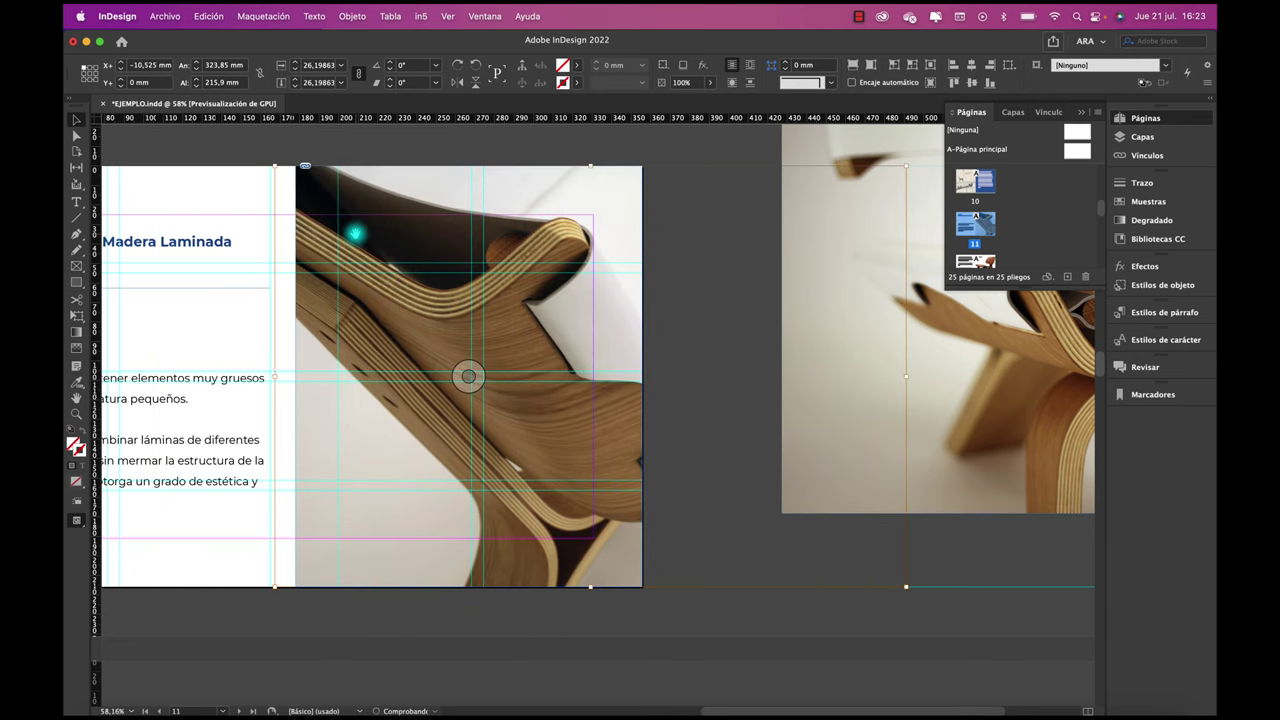
pyautogui.hotkey('shift', 'Right')
pyautogui.hotkey('shift', 'Right')
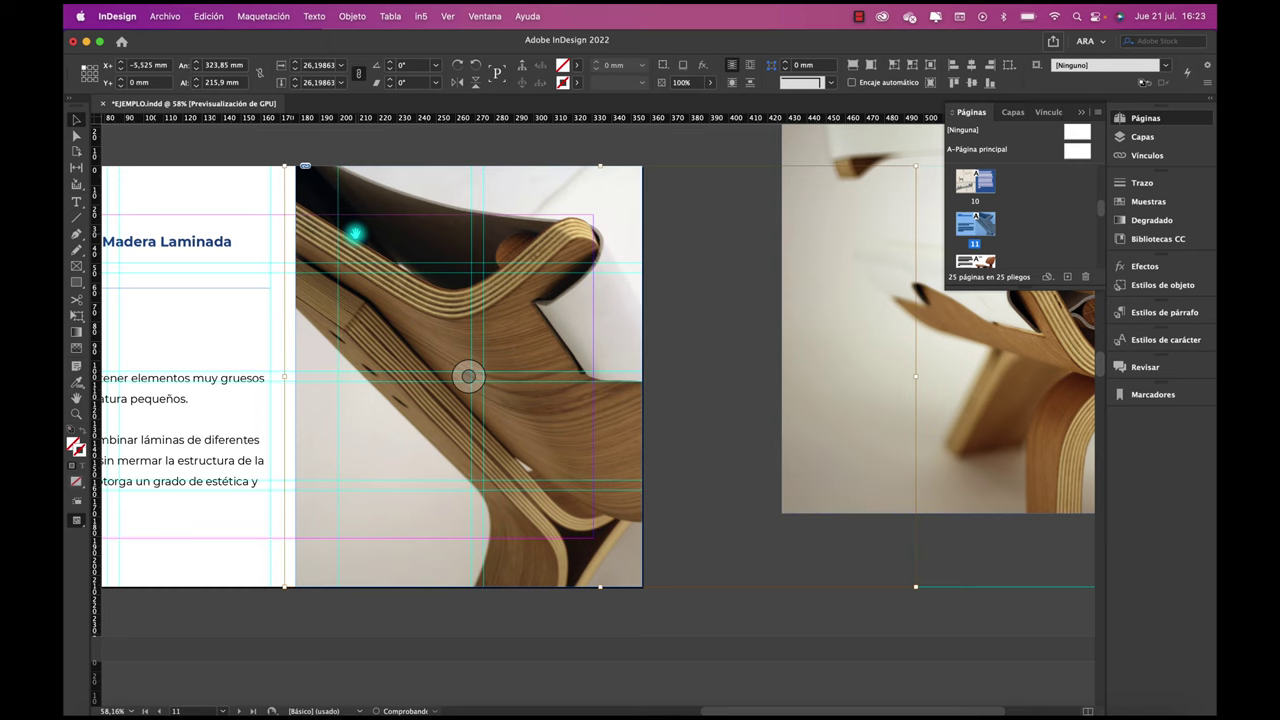
pyautogui.hotkey('shift', 'Right')
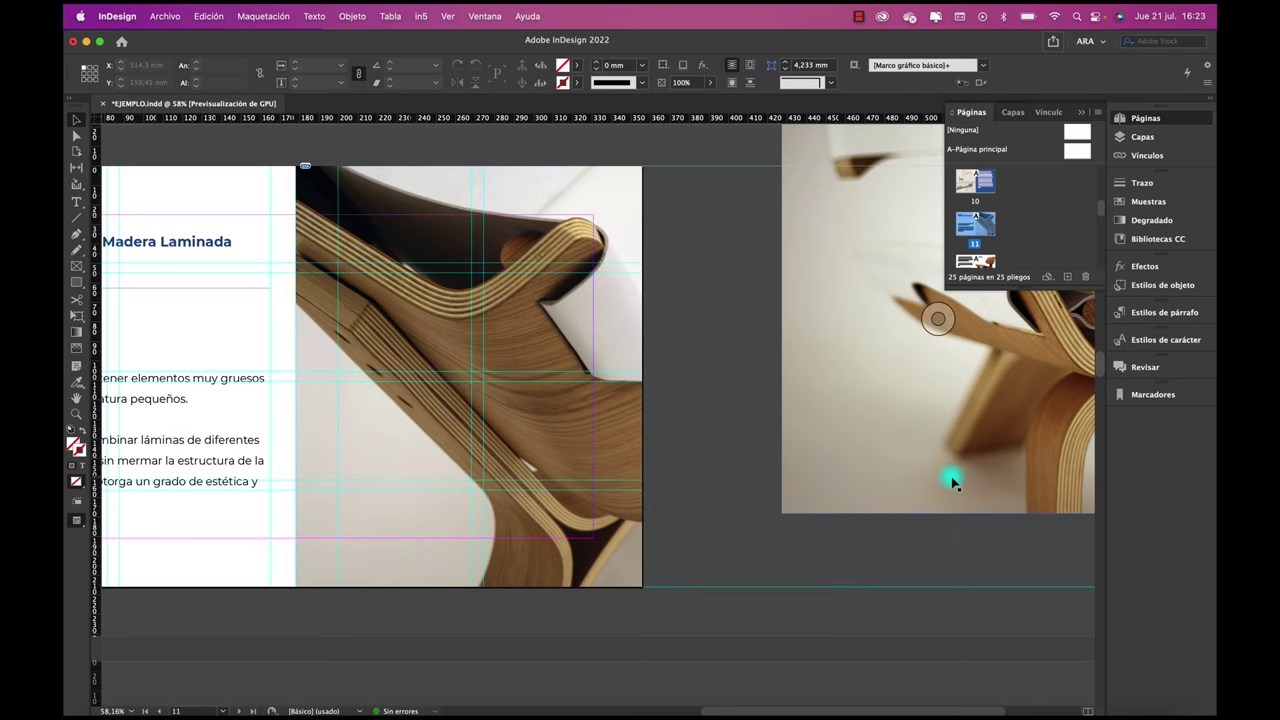
# Step: Fit the remaining armrest-detail photo over the stack in a 177.8 × 215.9 mm frame at X 177.8, Y 0 mm, filled proportionally
pyautogui.moveTo(951, 477); pyautogui.dragTo(463, 556)
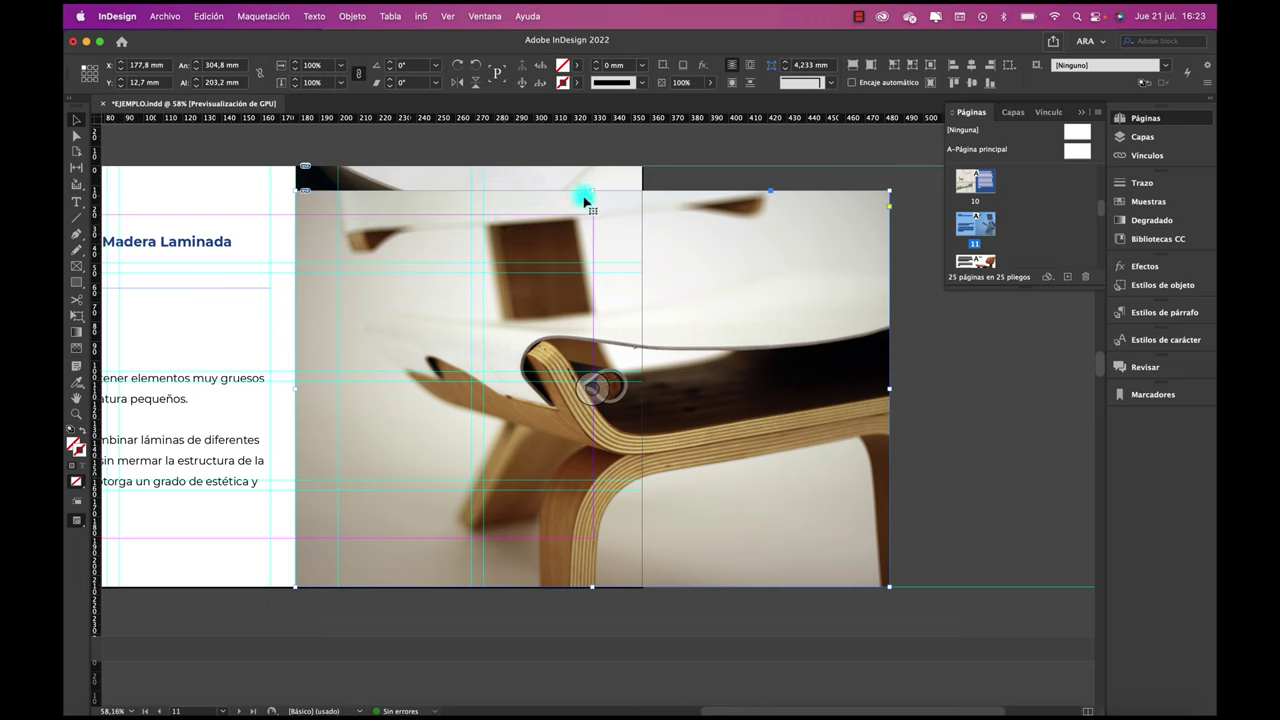
pyautogui.moveTo(598, 197); pyautogui.dragTo(591, 168)
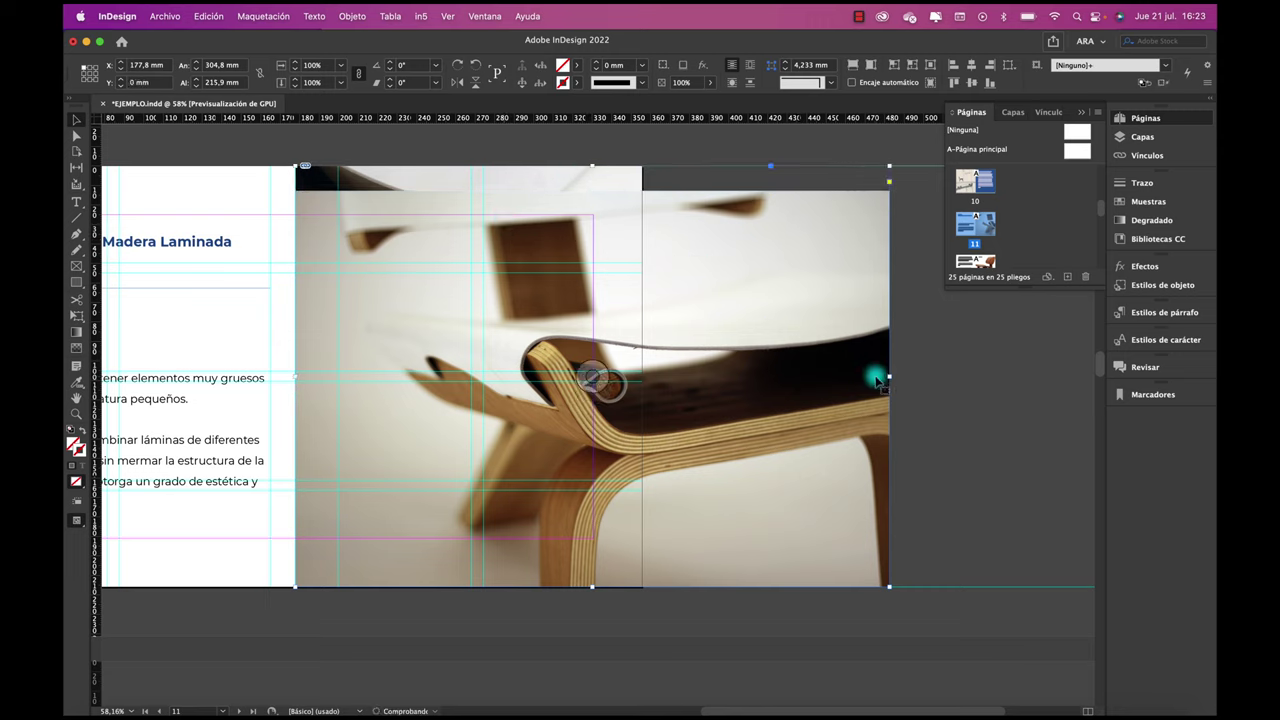
pyautogui.moveTo(891, 376); pyautogui.dragTo(642, 386)
pyautogui.click(853, 70)
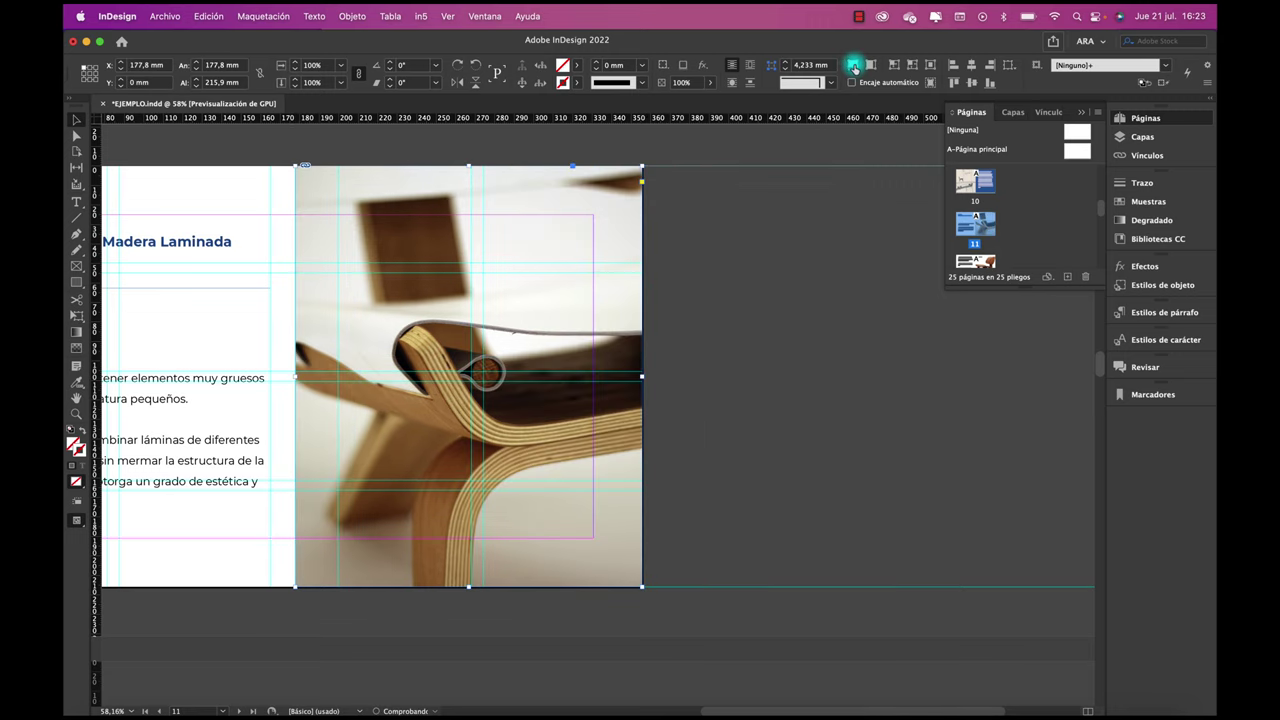
pyautogui.click(736, 415)
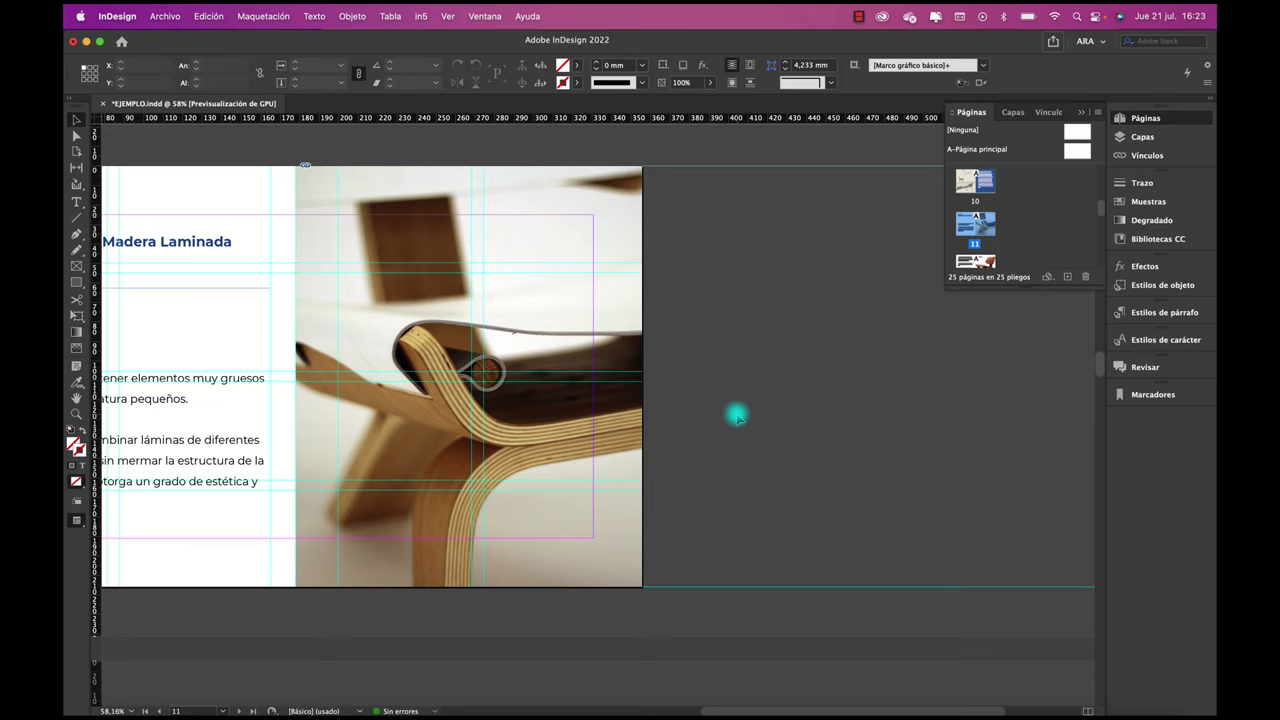
# Step: Select the four stacked chair photos and convert them into a multi-state object using Object States
pyautogui.hscroll(-4, 736, 415)
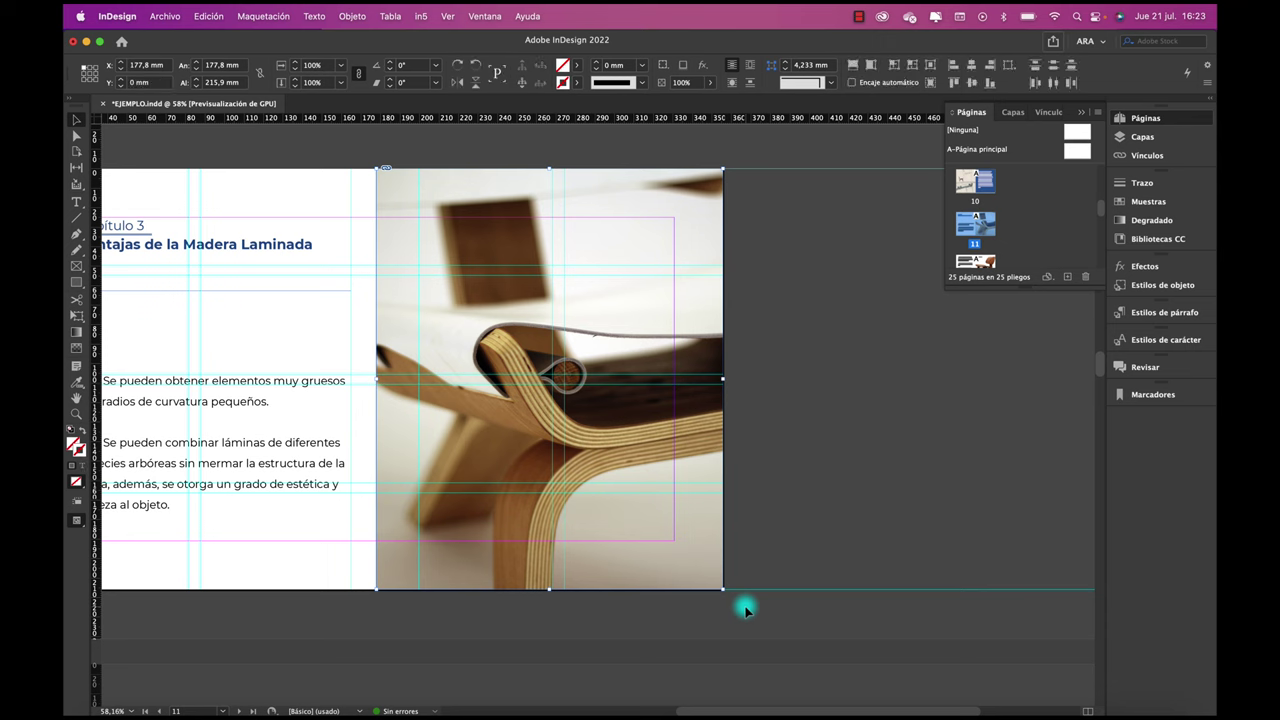
pyautogui.click(450, 20)
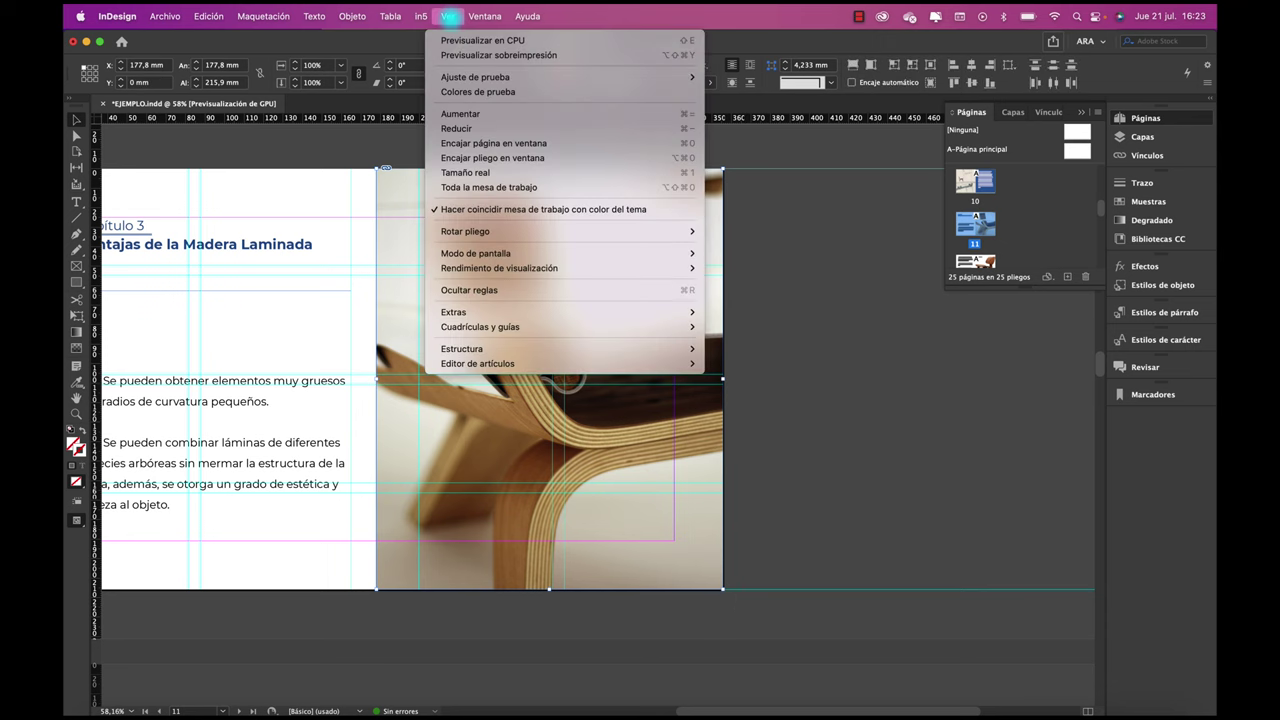
pyautogui.moveTo(485, 16)
pyautogui.moveTo(611, 273)
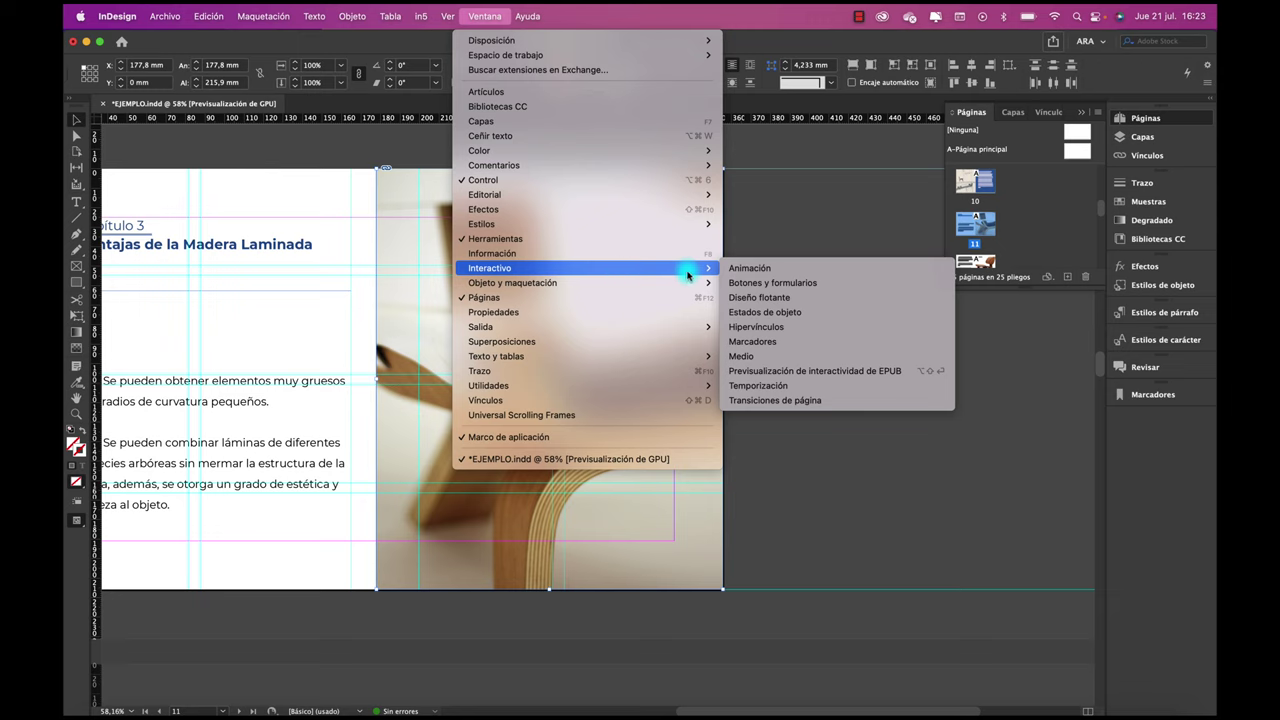
pyautogui.click(785, 313)
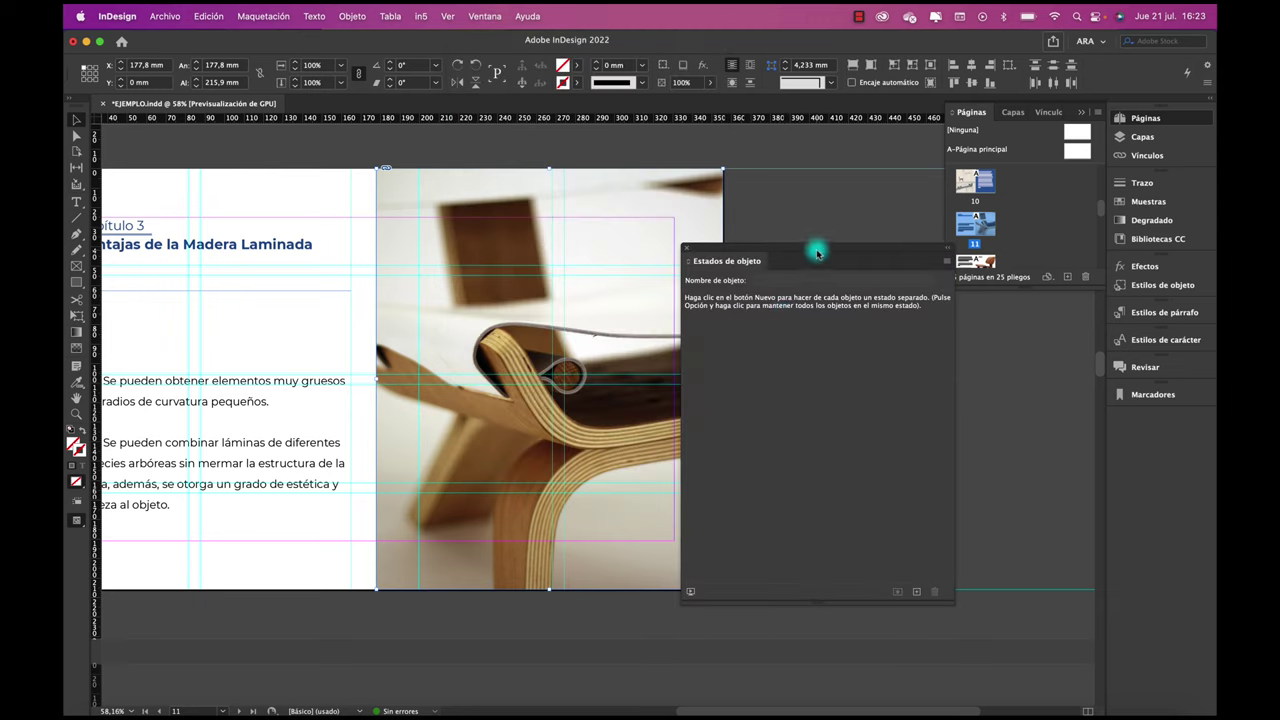
pyautogui.moveTo(817, 251); pyautogui.dragTo(759, 302)
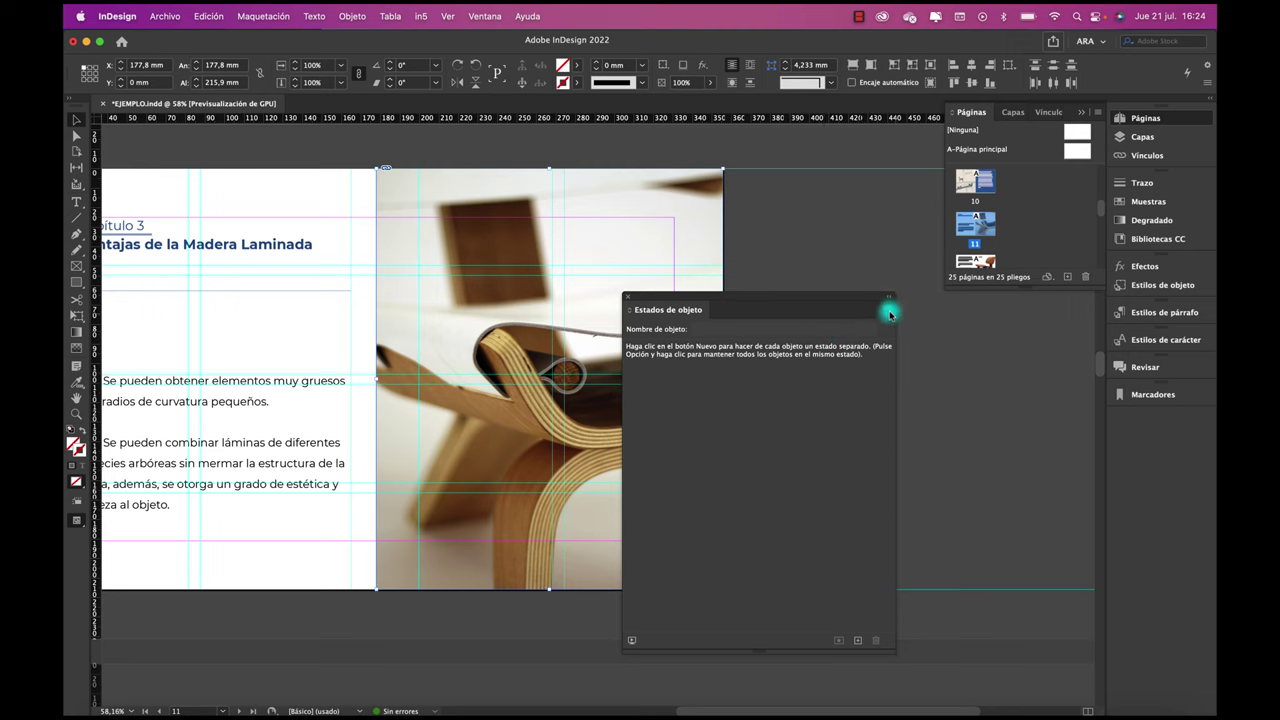
pyautogui.click(889, 312)
pyautogui.click(927, 334)
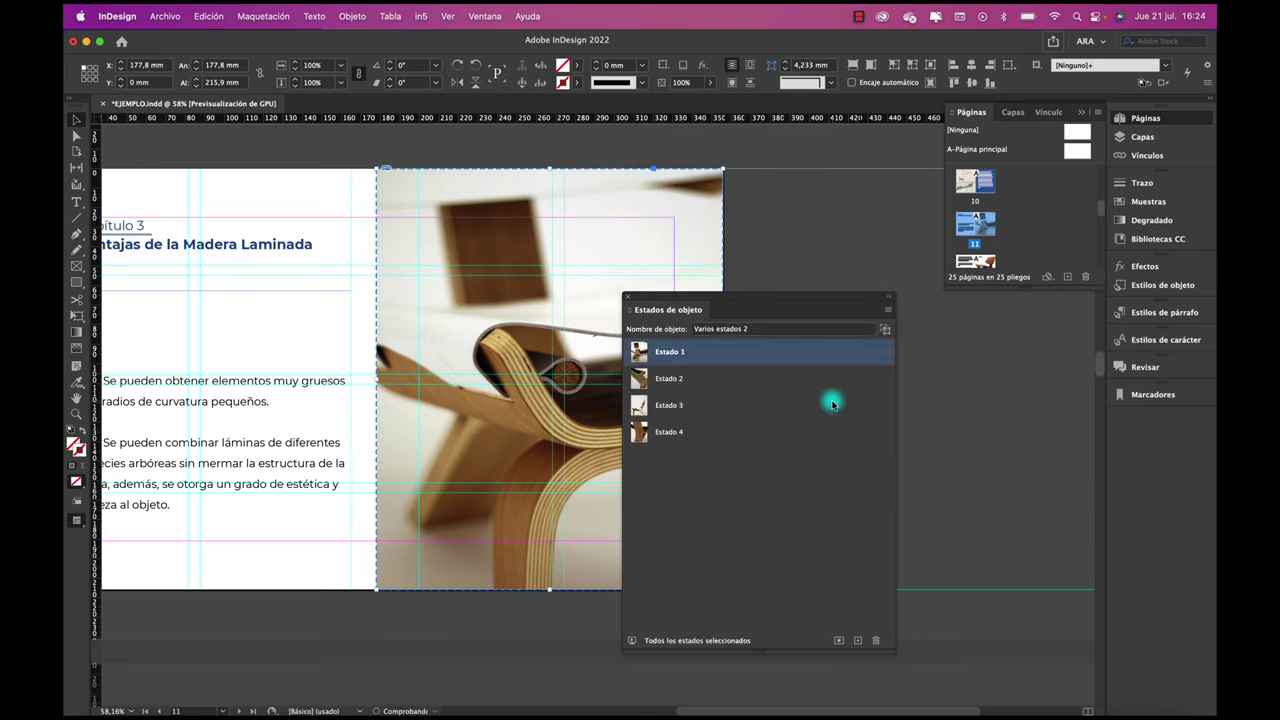
# Step: Name the multi-state object SILLAS and move Estado 3, the side-view chair, to the first place among its states
pyautogui.click(755, 328)
pyautogui.moveTo(755, 328); pyautogui.dragTo(664, 329)
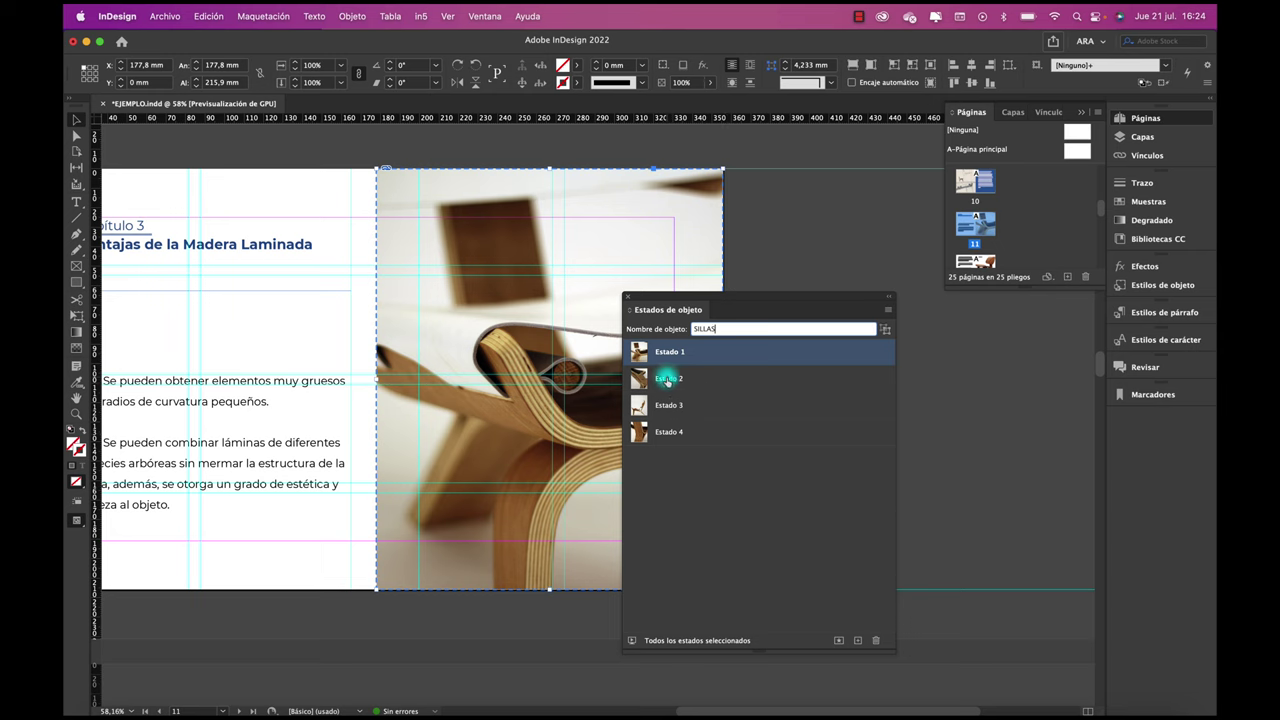
pyautogui.click(646, 381)
pyautogui.click(662, 352)
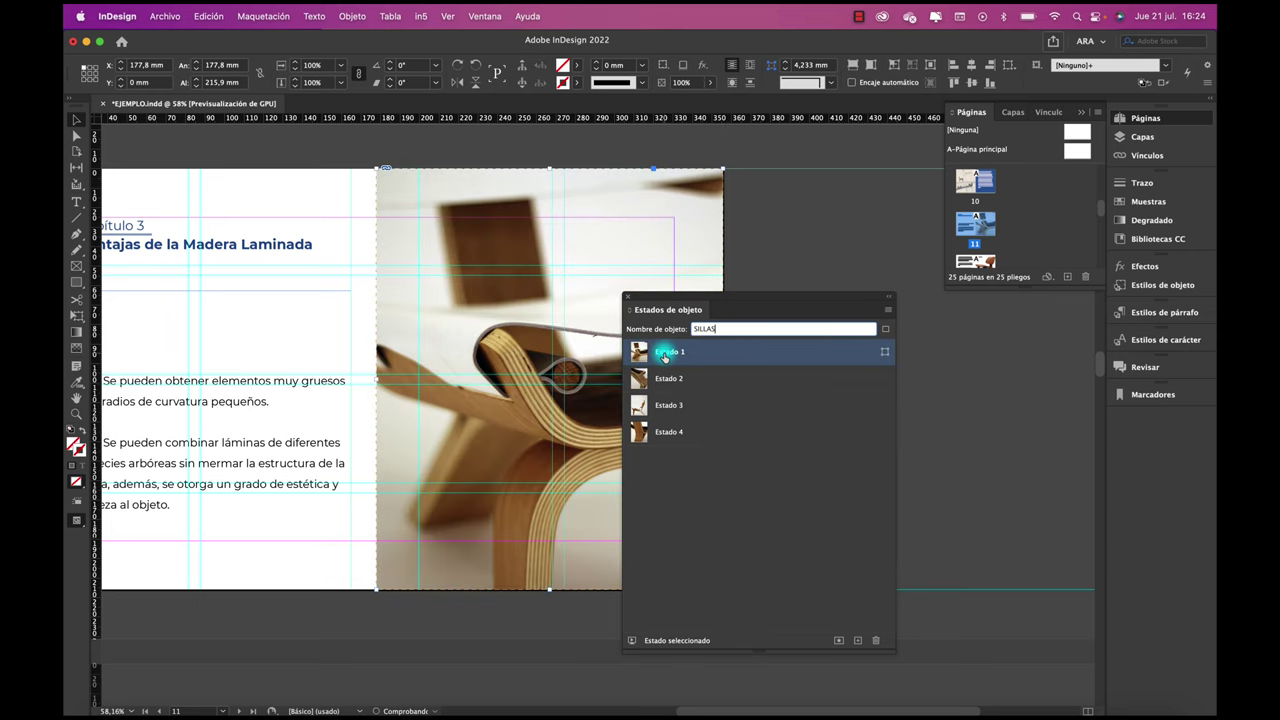
pyautogui.moveTo(642, 383); pyautogui.dragTo(643, 343)
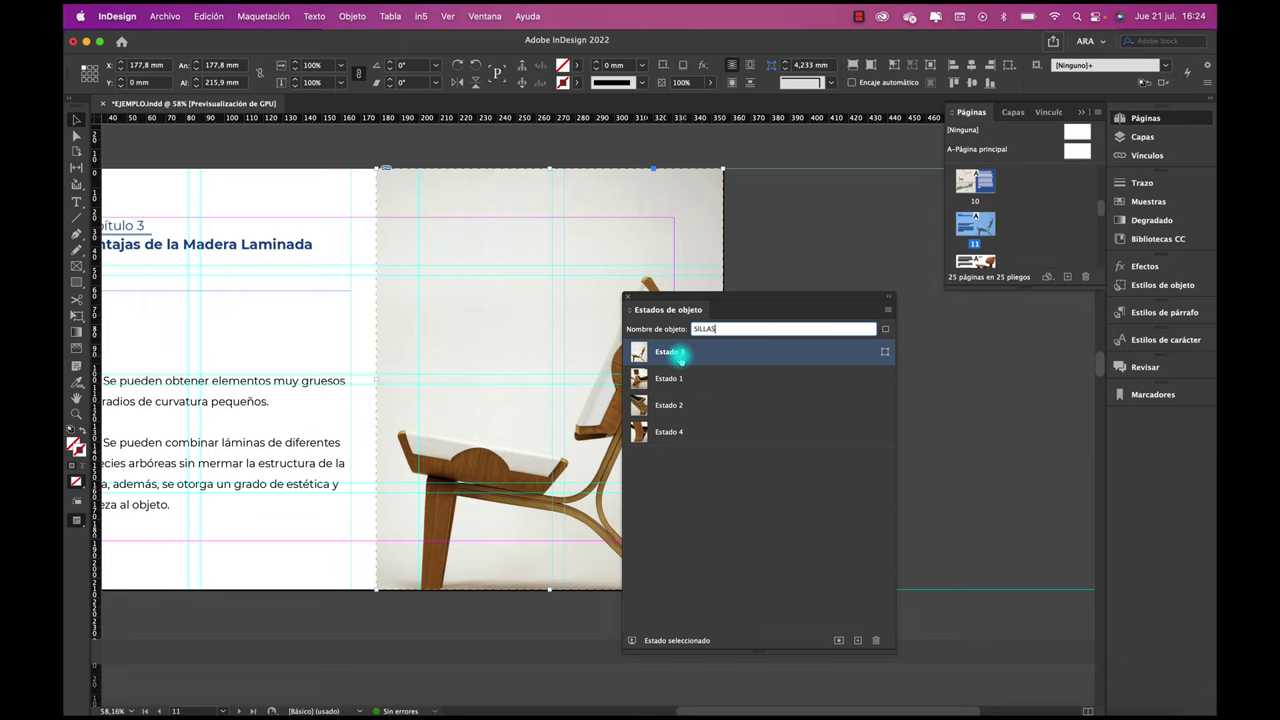
# Step: Preview the other states of SILLAS, leave Estado 2 displayed on the page and close Object States
pyautogui.click(670, 378)
pyautogui.click(670, 405)
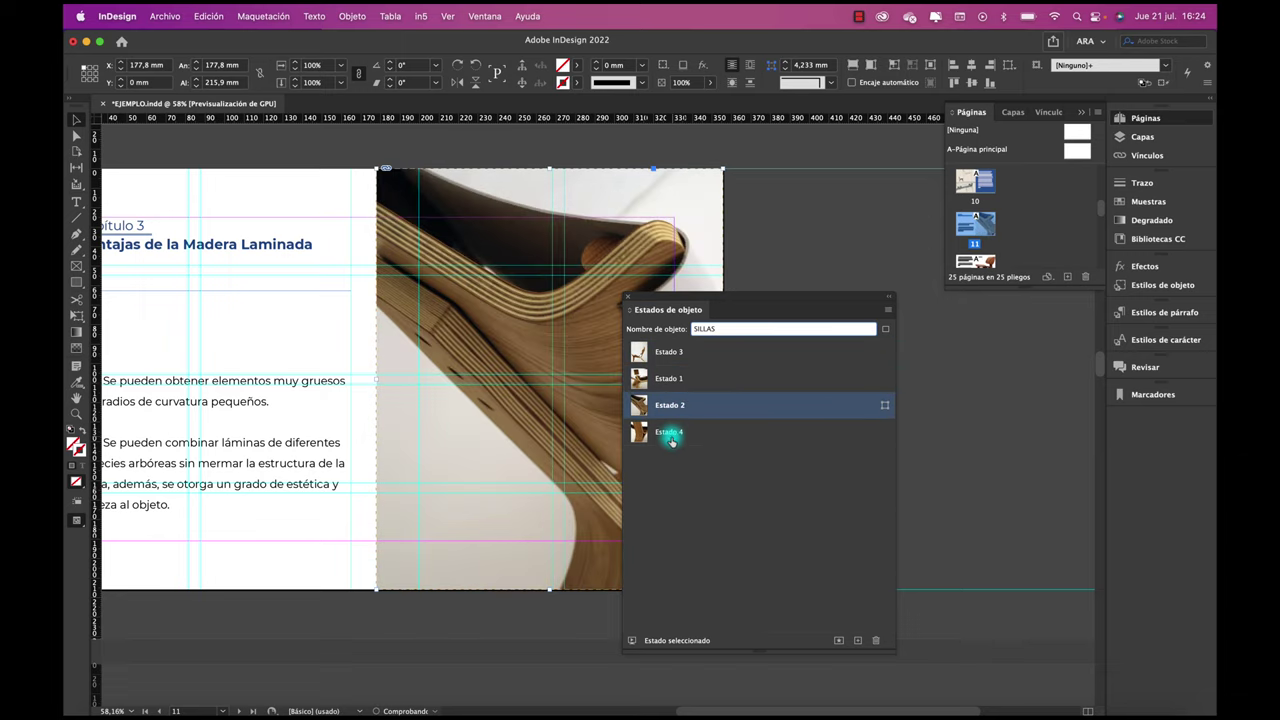
pyautogui.click(671, 437)
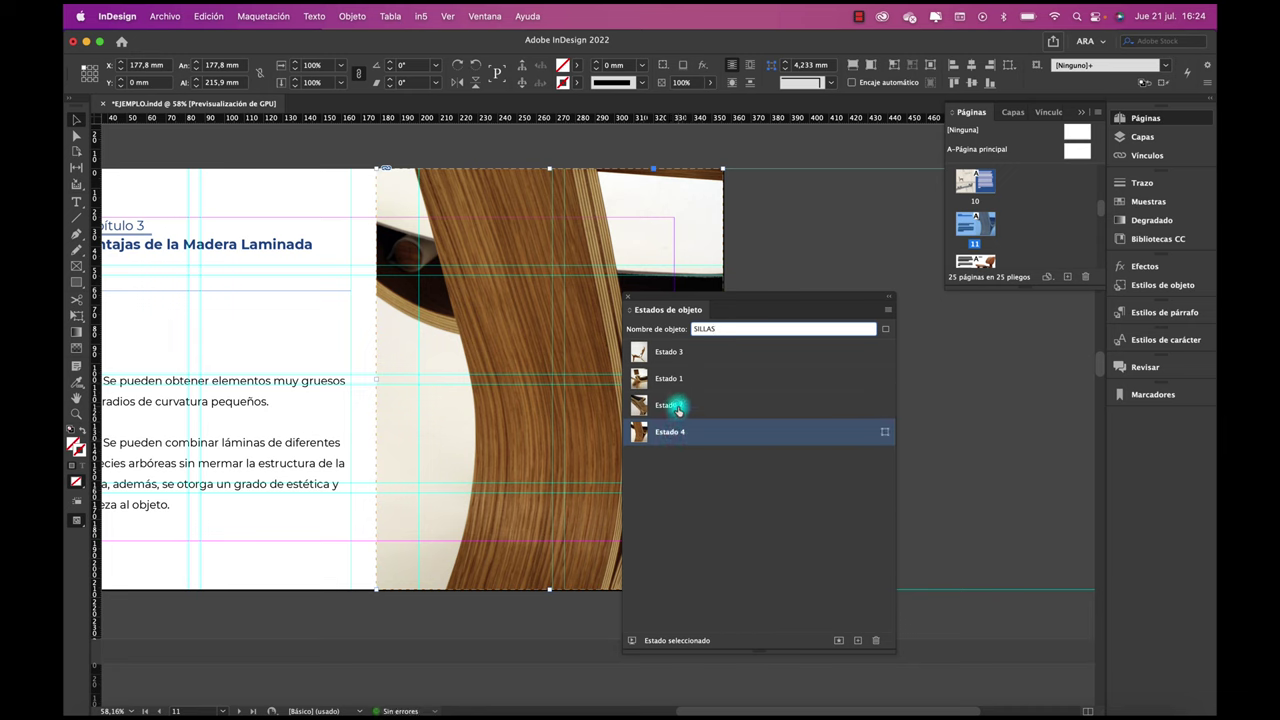
pyautogui.click(678, 408)
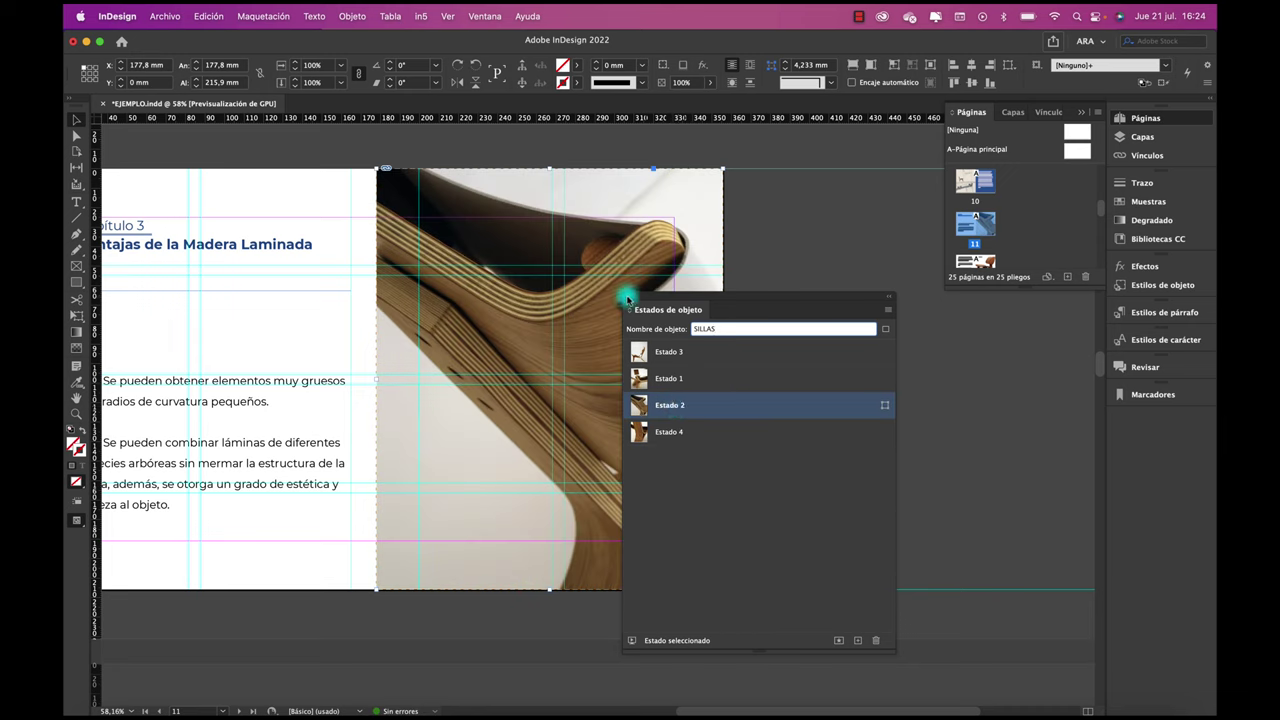
pyautogui.click(628, 297)
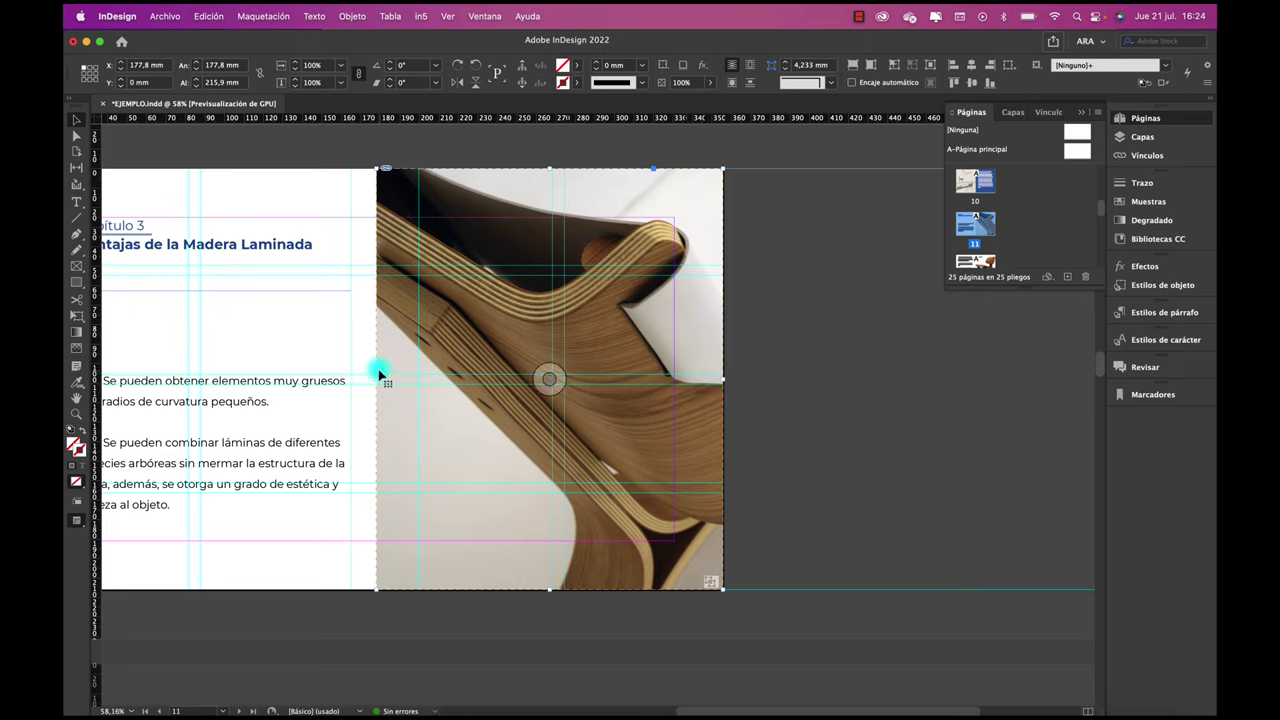
pyautogui.click(779, 303)
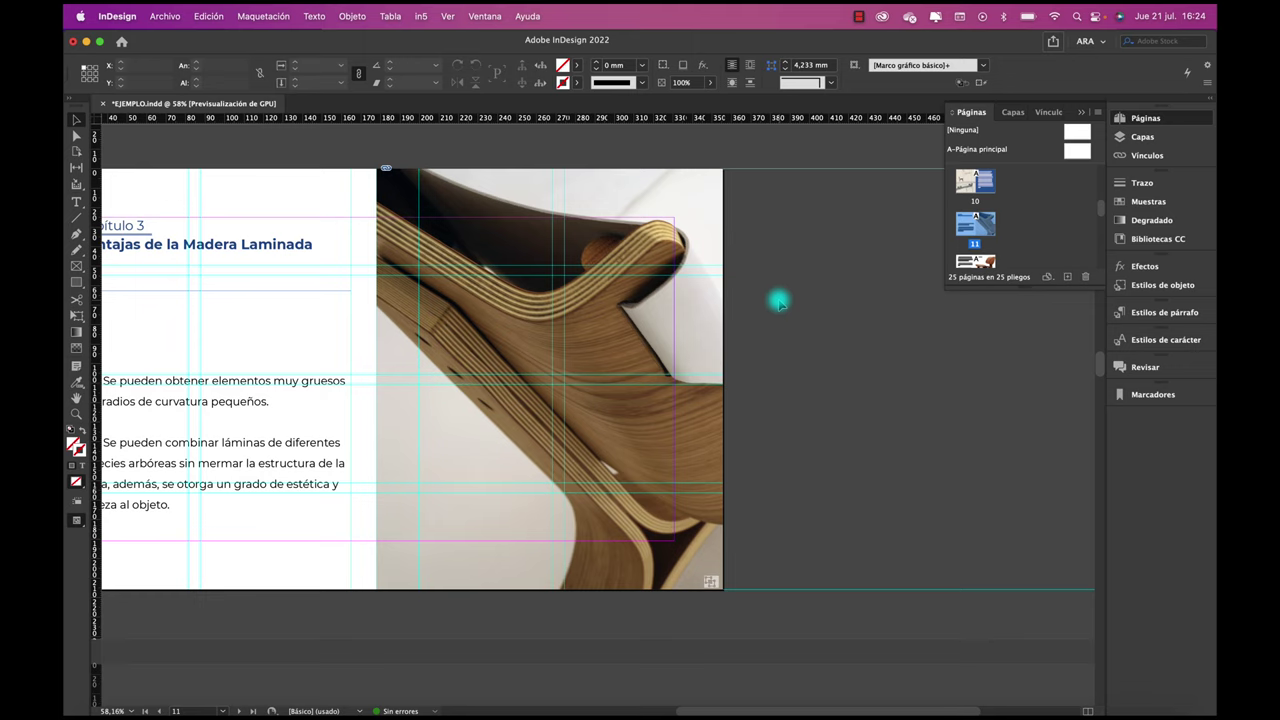
# Step: Switch to Finder, open FLECHA.ai from the MAQUETA folder in Illustrator to examine its arrow artwork, and return to InDesign
pyautogui.hotkey('ctrl', 'Up')
pyautogui.click(405, 283)
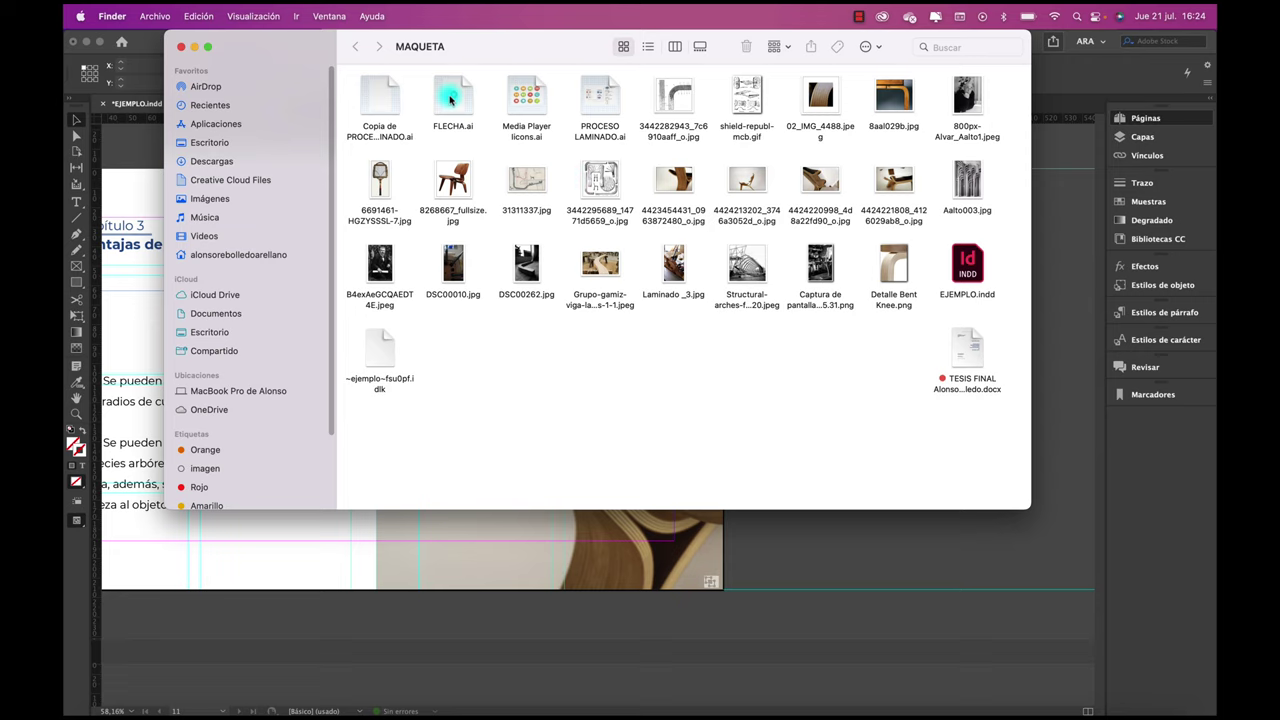
pyautogui.doubleClick(457, 97)
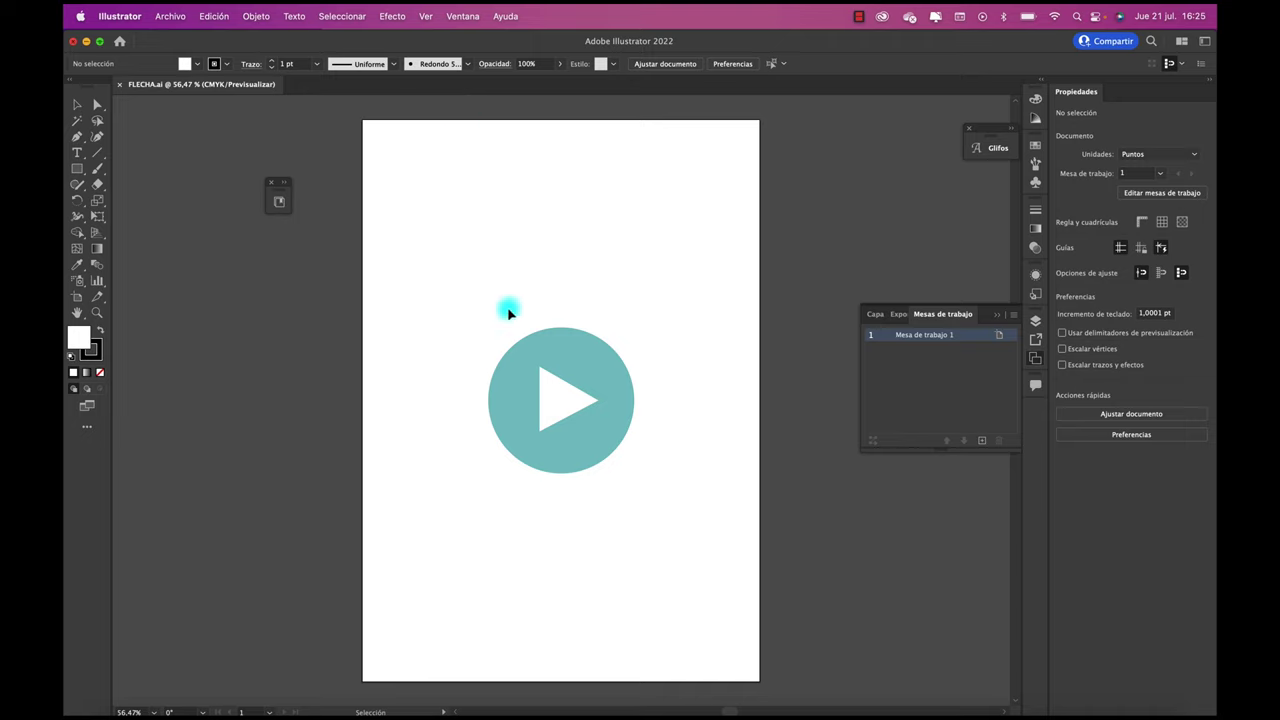
pyautogui.click(572, 365)
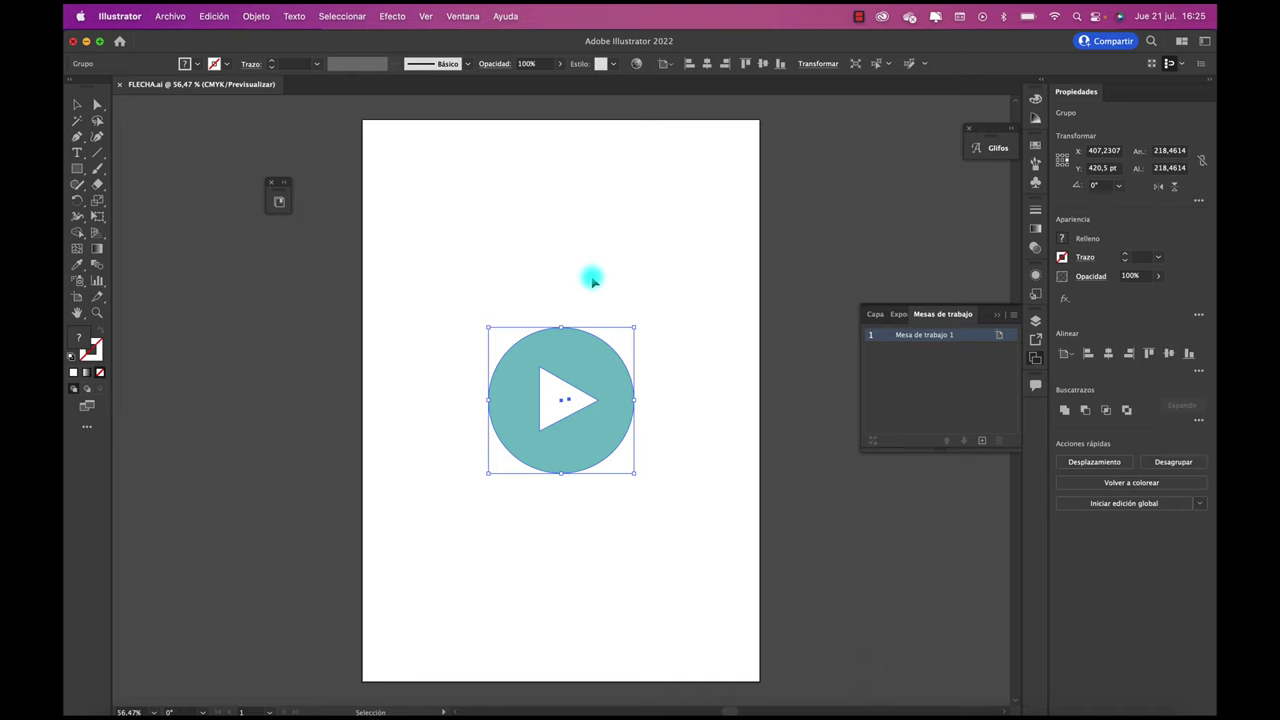
pyautogui.click(459, 228)
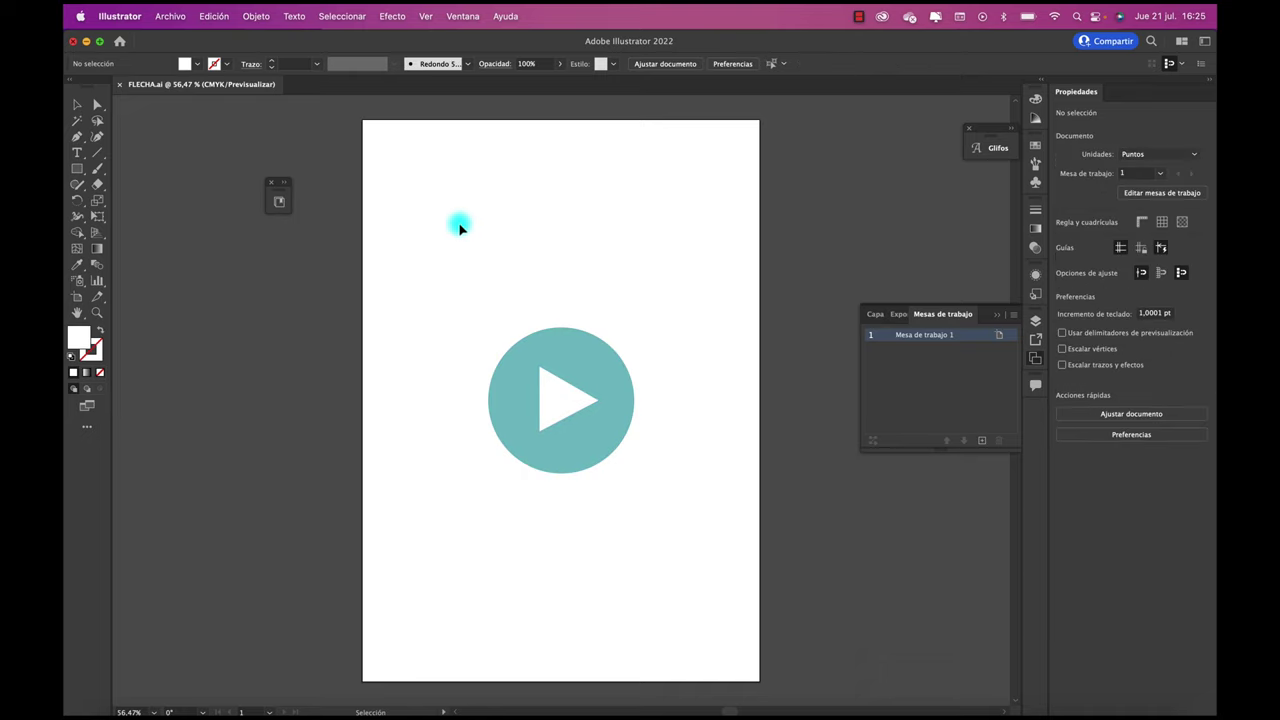
pyautogui.click(72, 42)
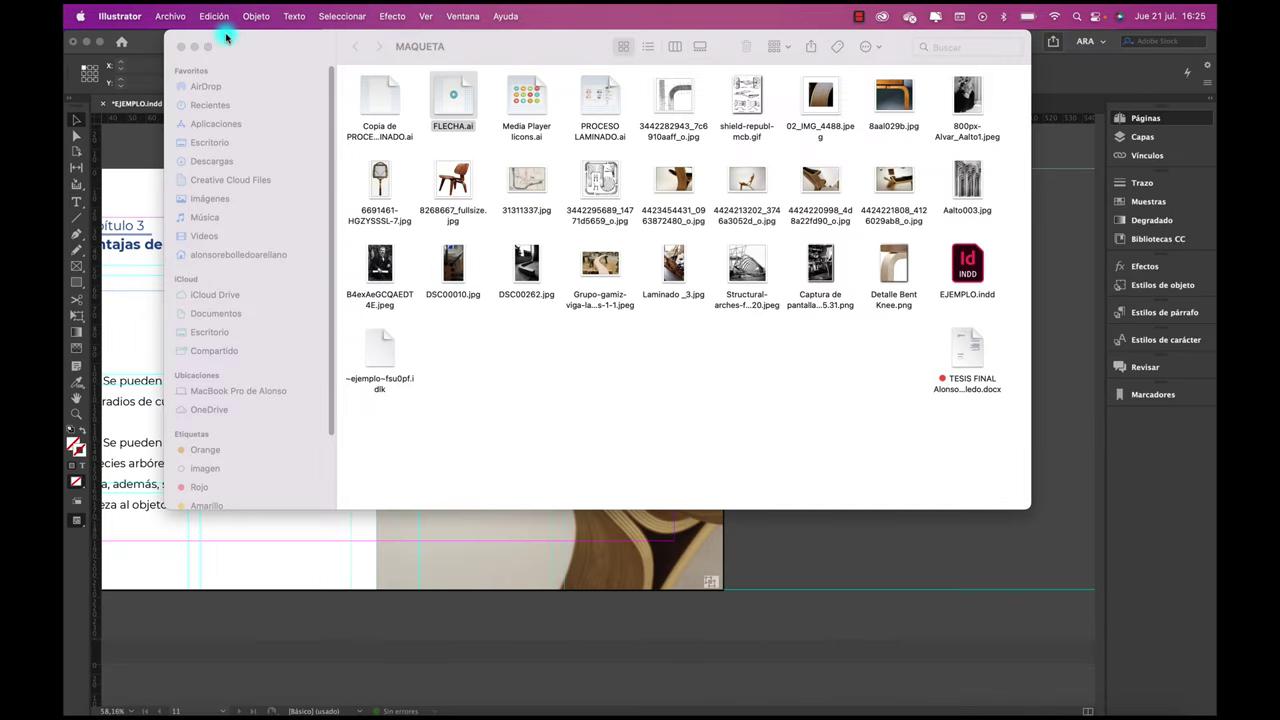
pyautogui.click(194, 46)
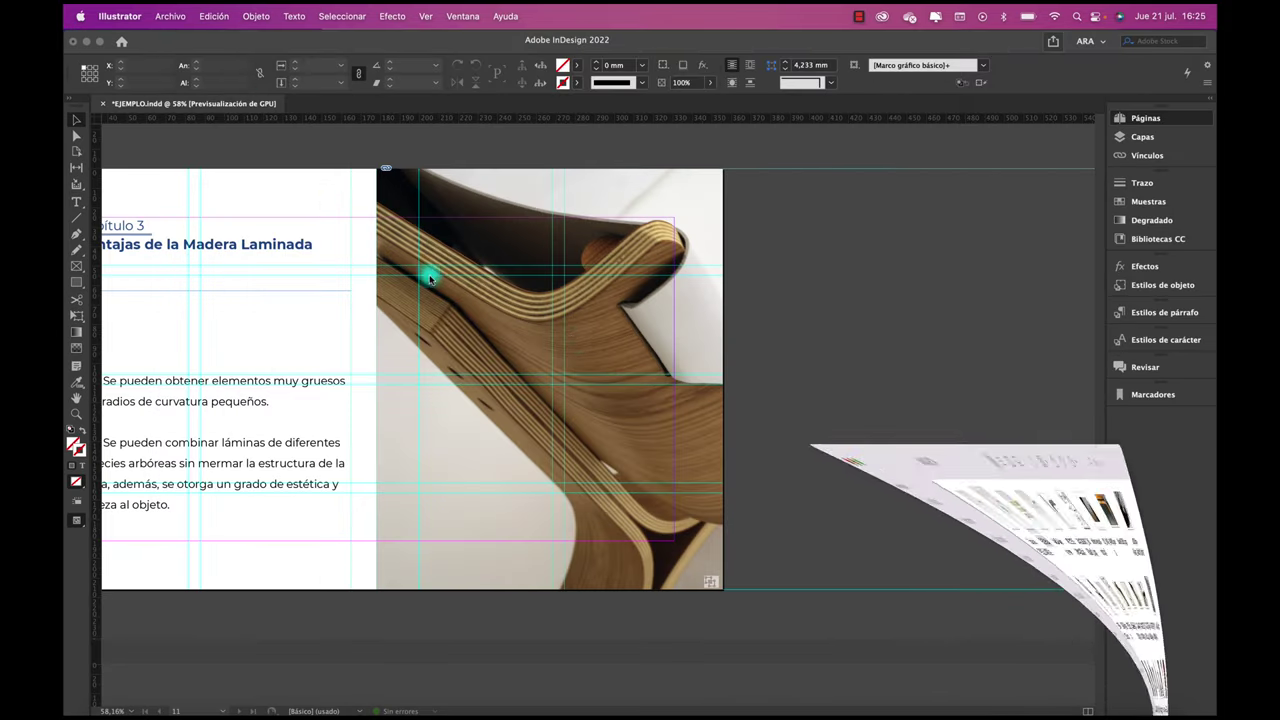
pyautogui.click(803, 357)
# Step: Place FLECHA.ai over the photo's right edge at 77.068 × 77.068 mm, positioned at X 299, Y 62.7 mm
pyautogui.hscroll(-2, 768, 349)
pyautogui.scroll(-1, 768, 349)
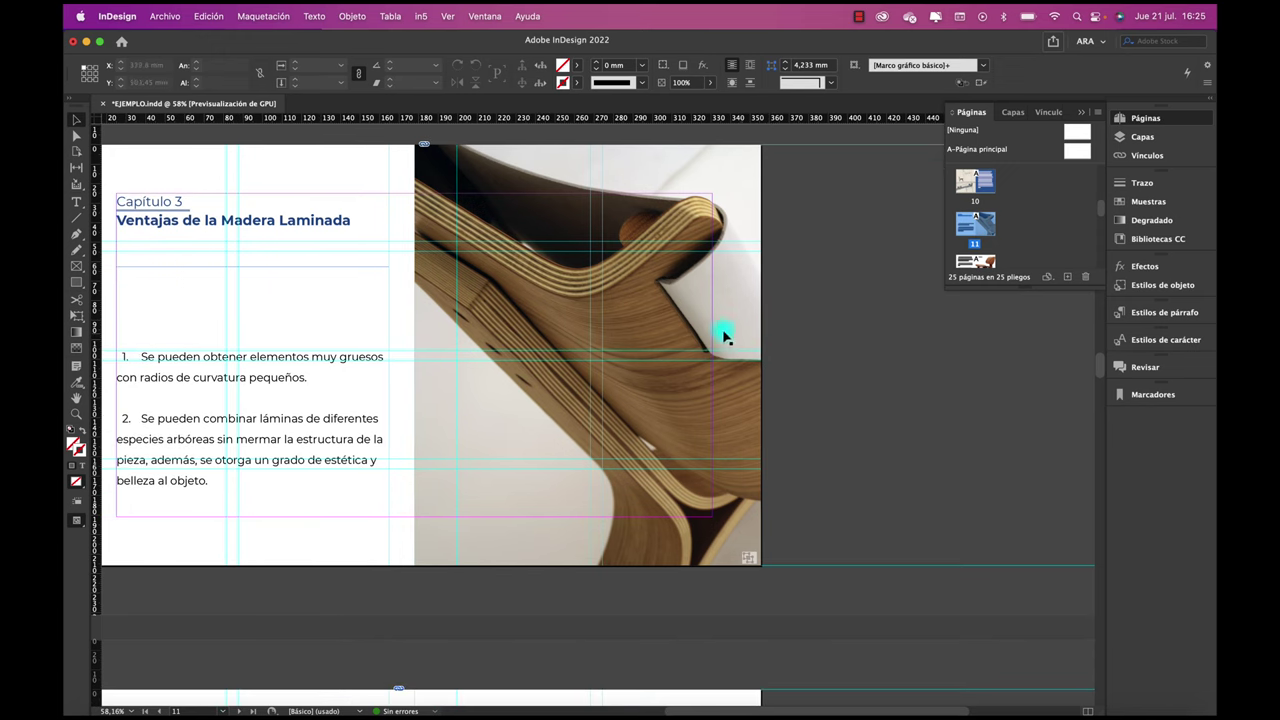
pyautogui.hscroll(-1, 843, 365)
pyautogui.scroll(1, 843, 365)
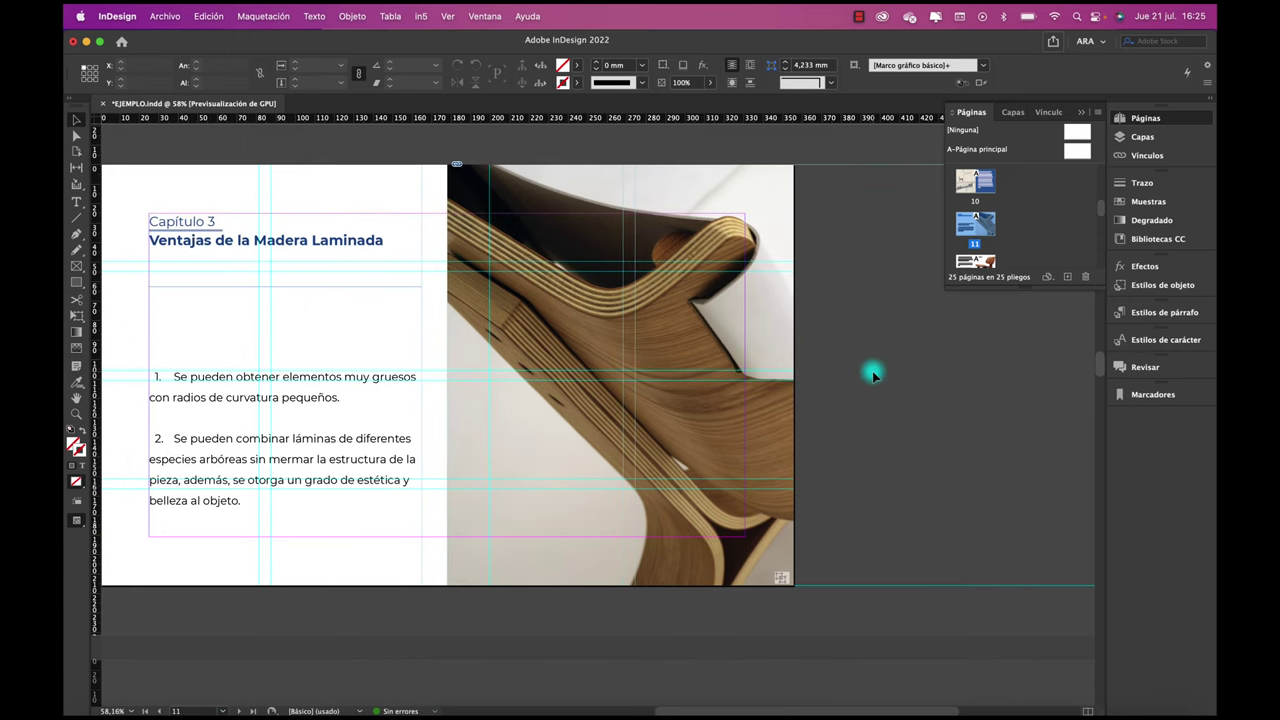
pyautogui.click(165, 16)
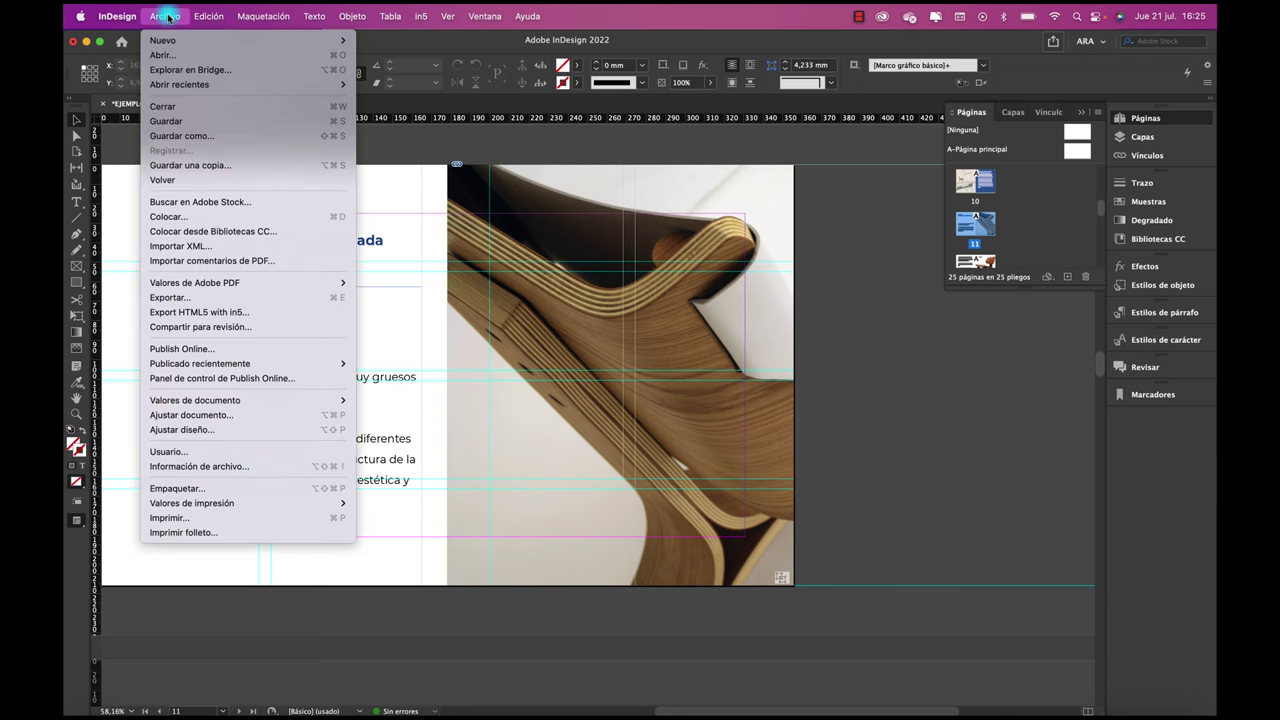
pyautogui.click(189, 216)
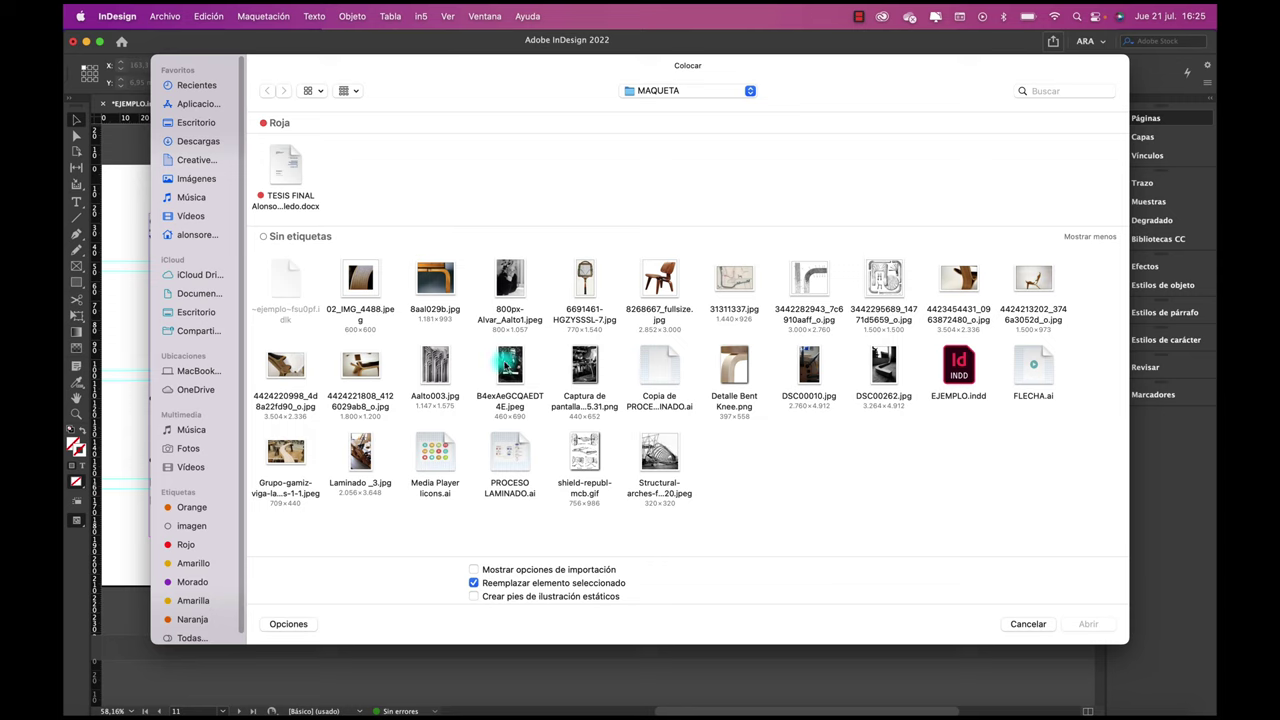
pyautogui.click(1037, 370)
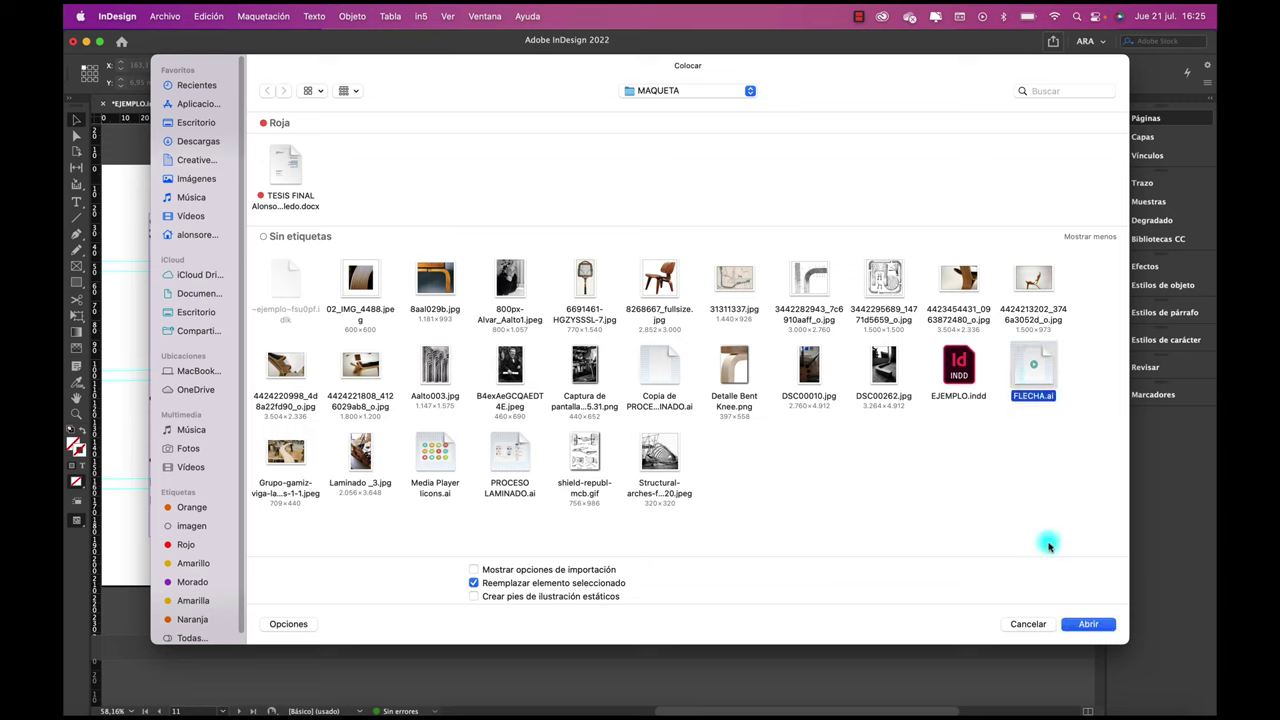
pyautogui.click(1086, 622)
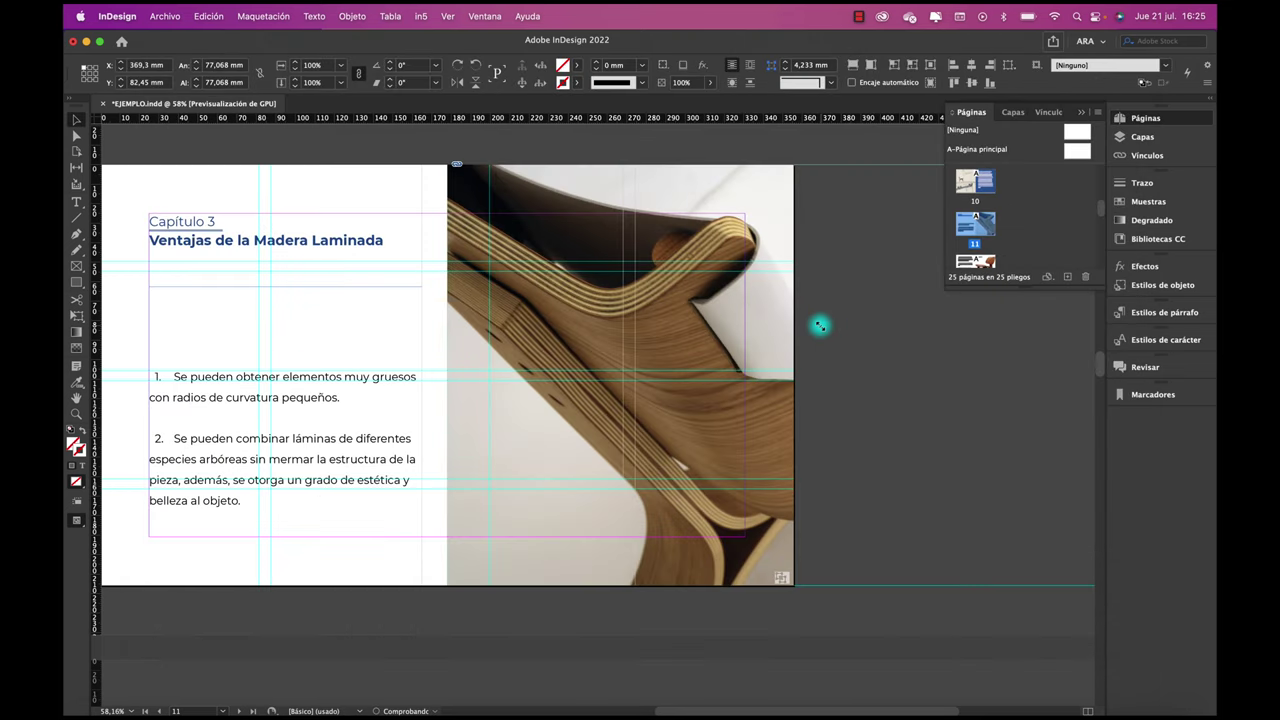
pyautogui.moveTo(820, 325); pyautogui.dragTo(802, 413)
# Step: Reduce the arrow's frame to 18.3 × 18.3 mm against the page's right edge and fit the whole artwork inside it
pyautogui.scroll(5, 802, 413)
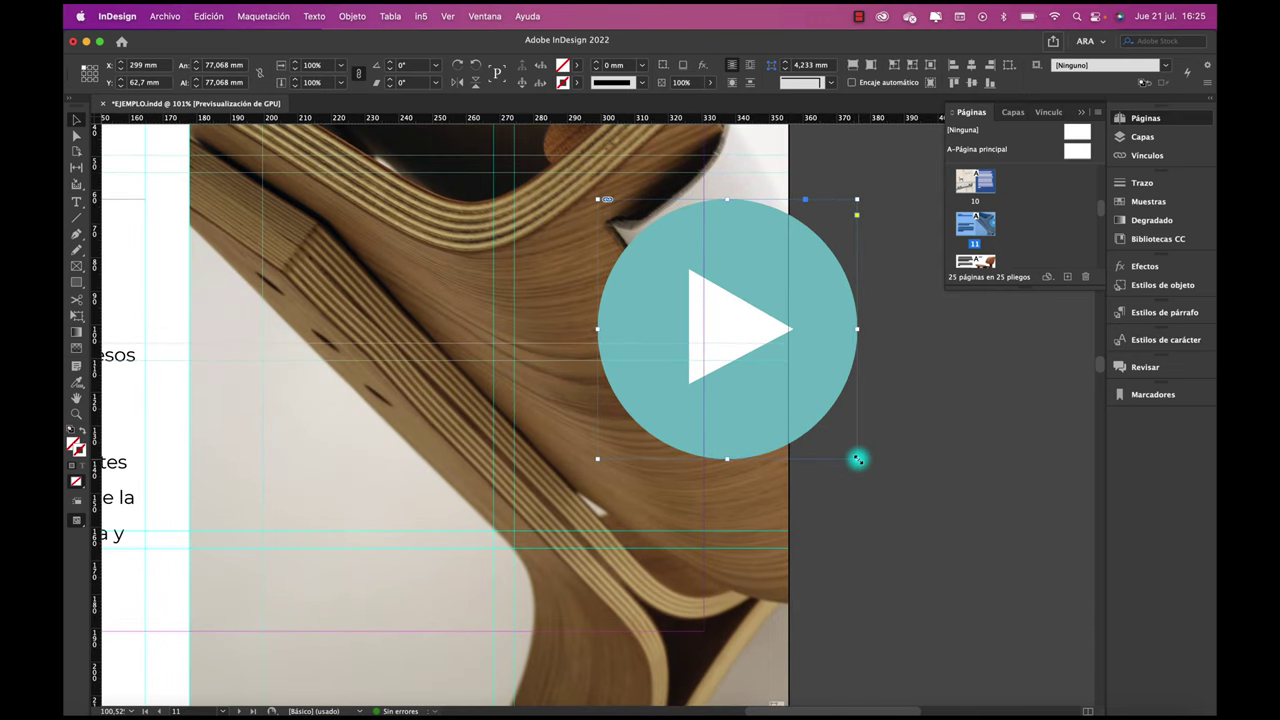
pyautogui.moveTo(852, 458); pyautogui.dragTo(779, 417)
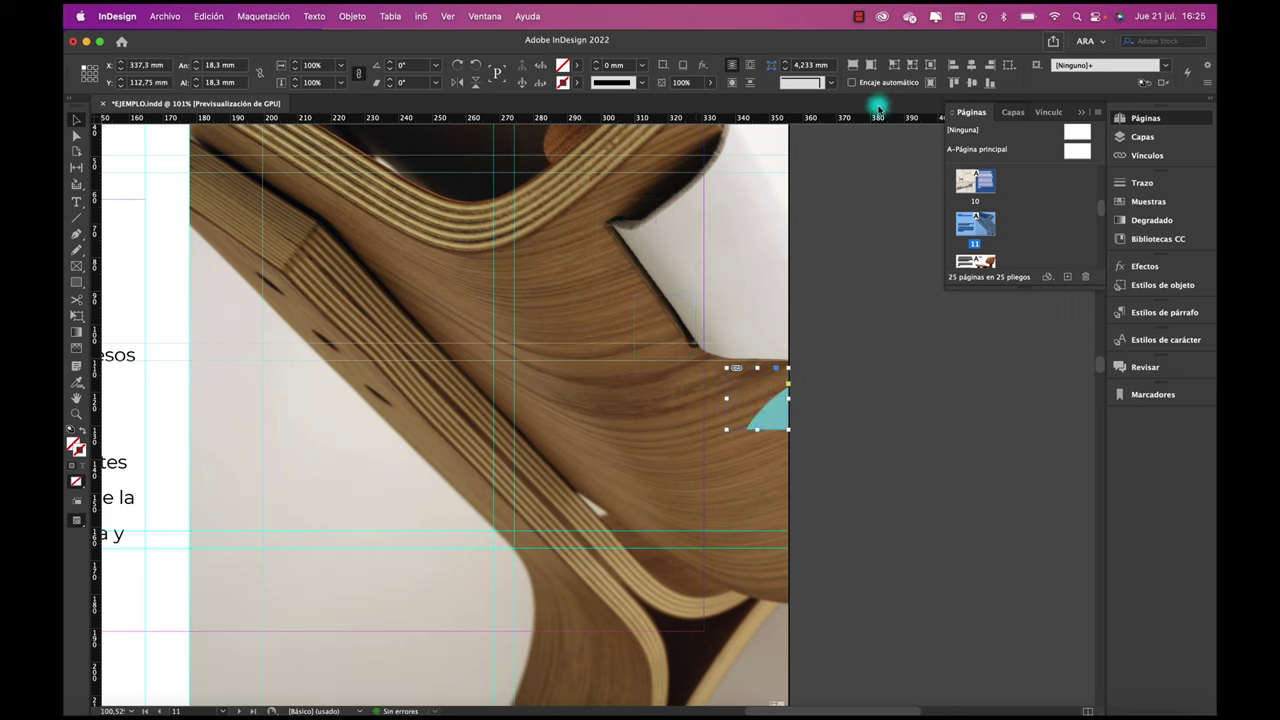
pyautogui.click(883, 351)
pyautogui.scroll(-3, 885, 353)
pyautogui.scroll(-1, 885, 353)
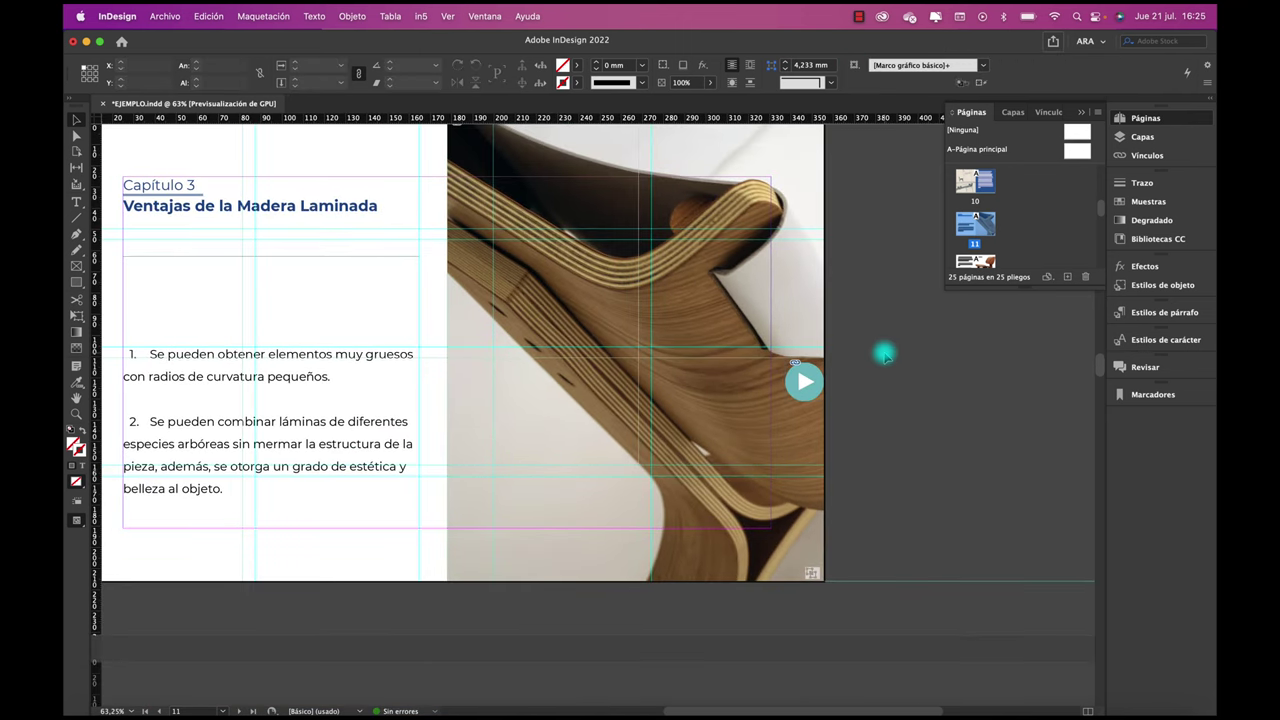
# Step: Move the arrow icon inward from the page's right edge to X 330.6, Y 97.35 mm
pyautogui.scroll(4, 885, 353)
pyautogui.moveTo(770, 391); pyautogui.dragTo(753, 358)
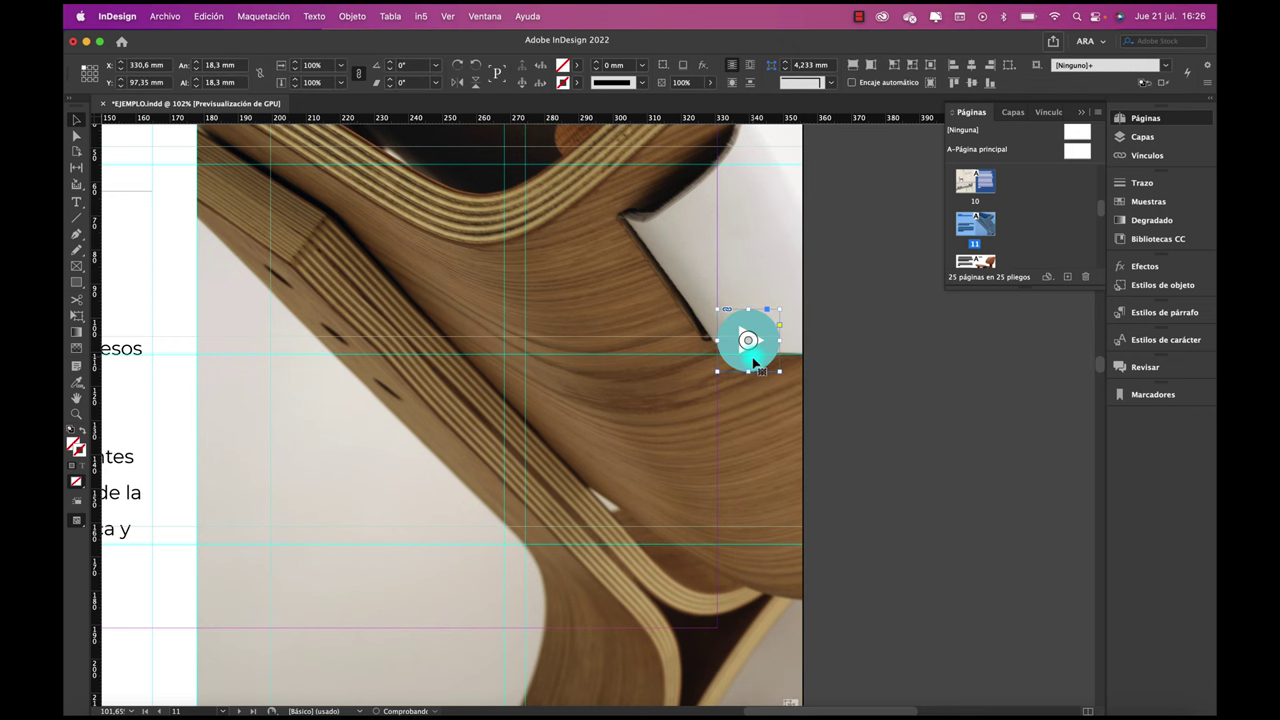
pyautogui.scroll(-2, 818, 383)
pyautogui.scroll(-3, 818, 383)
pyautogui.scroll(2, 818, 383)
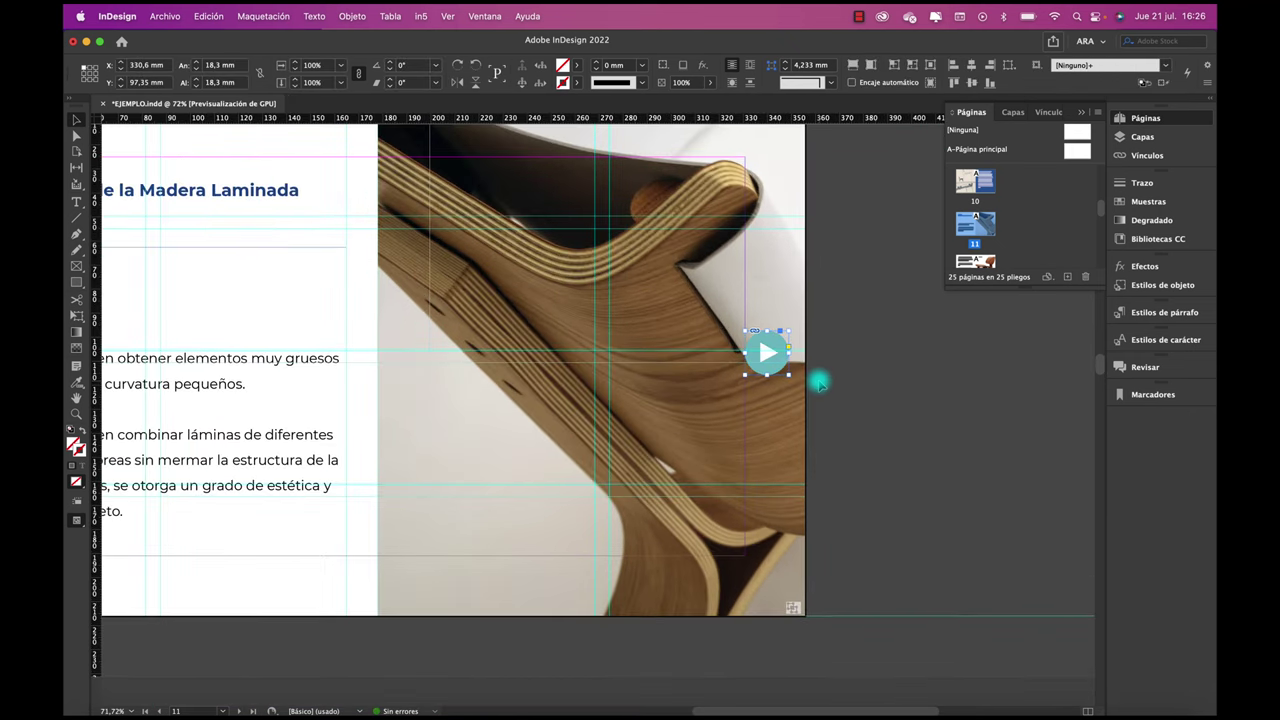
# Step: Raise the arrow icon slightly at the photo's right edge to X 330.6, Y 96.208 mm
pyautogui.scroll(1, 817, 423)
pyautogui.scroll(3, 818, 472)
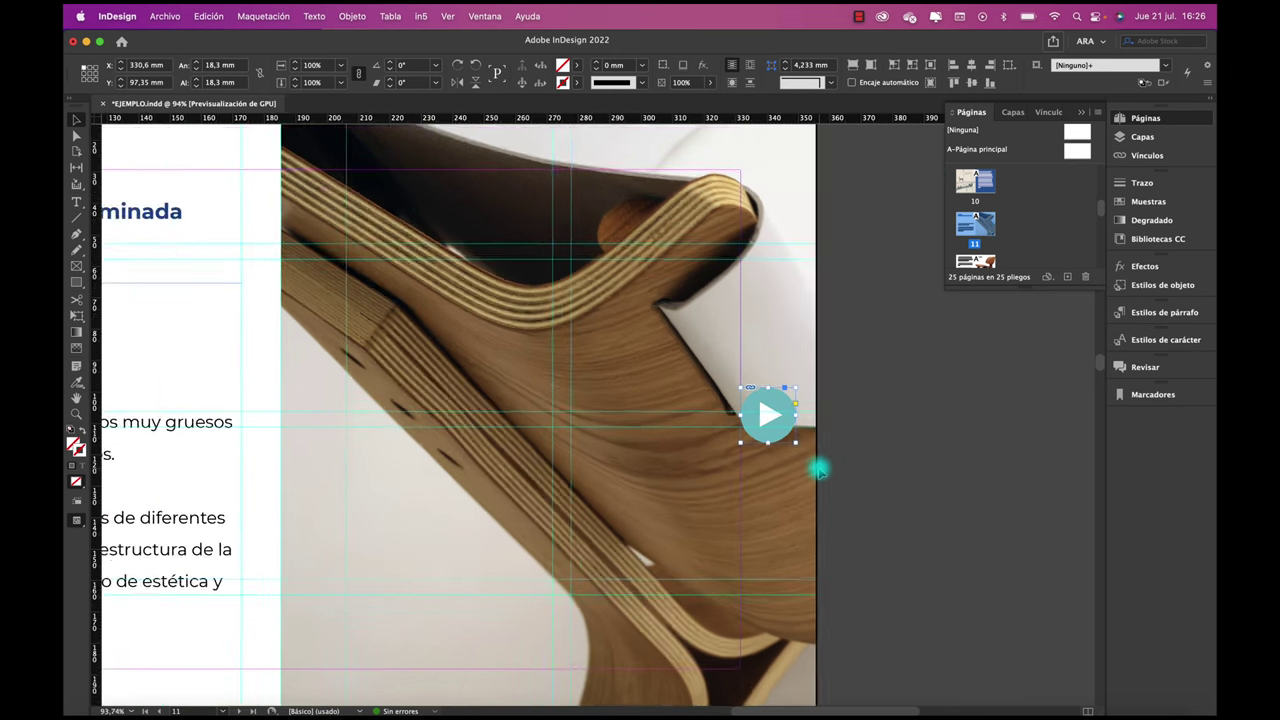
pyautogui.click(771, 432)
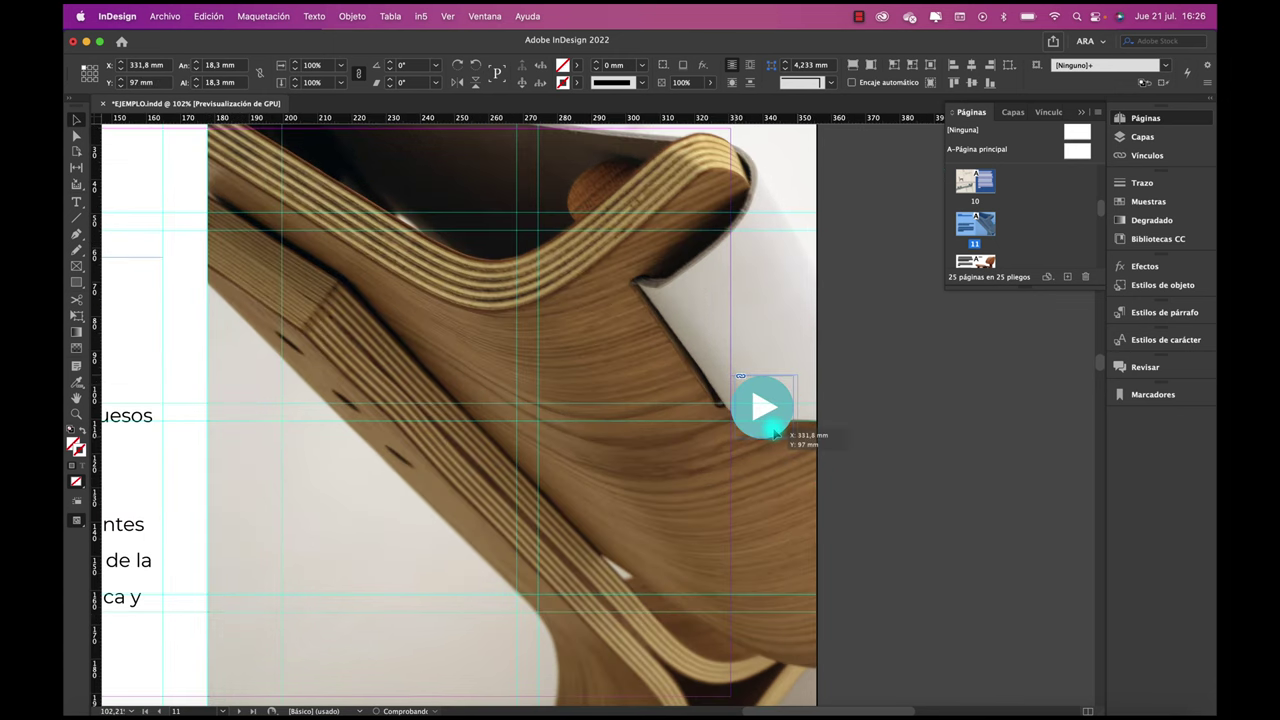
pyautogui.moveTo(771, 432); pyautogui.dragTo(770, 430)
pyautogui.click(871, 431)
pyautogui.scroll(-3, 871, 431)
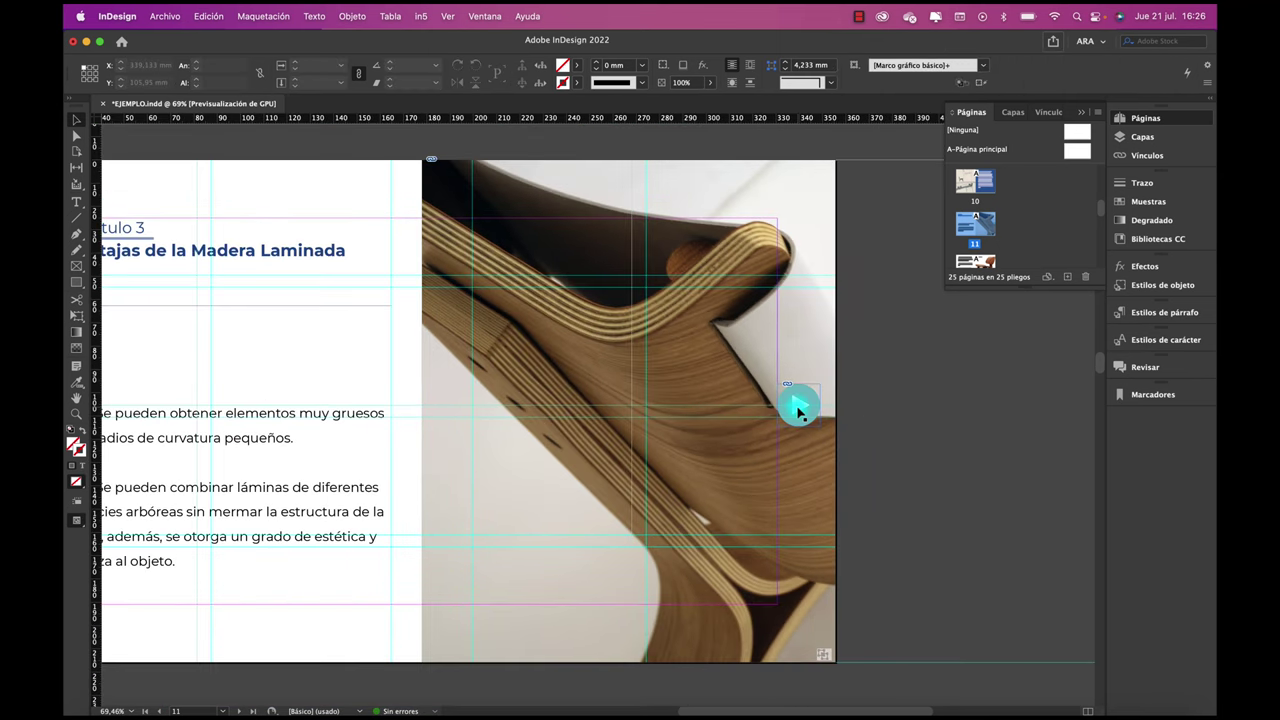
pyautogui.click(760, 375)
pyautogui.click(891, 406)
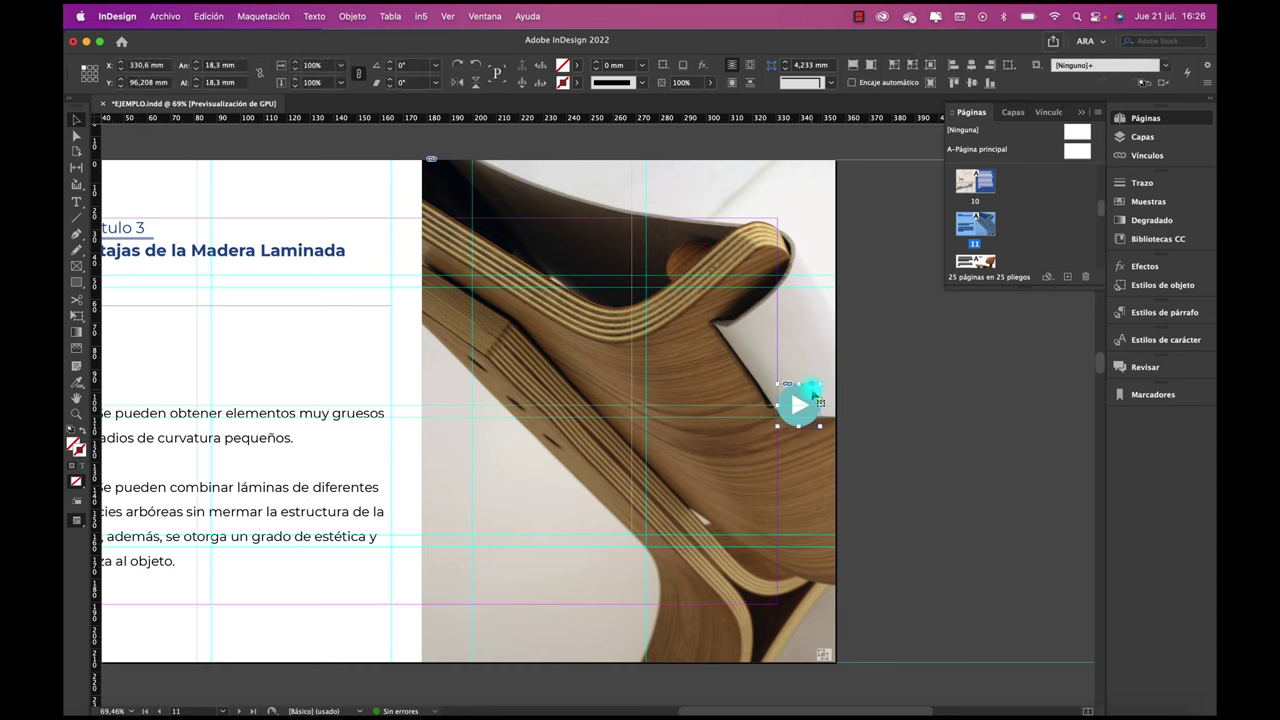
# Step: Duplicate the arrow icon onto the photo's middle at X 244.512, Y 100.492 mm and rotate the copy 180°
pyautogui.moveTo(813, 387); pyautogui.dragTo(613, 396)
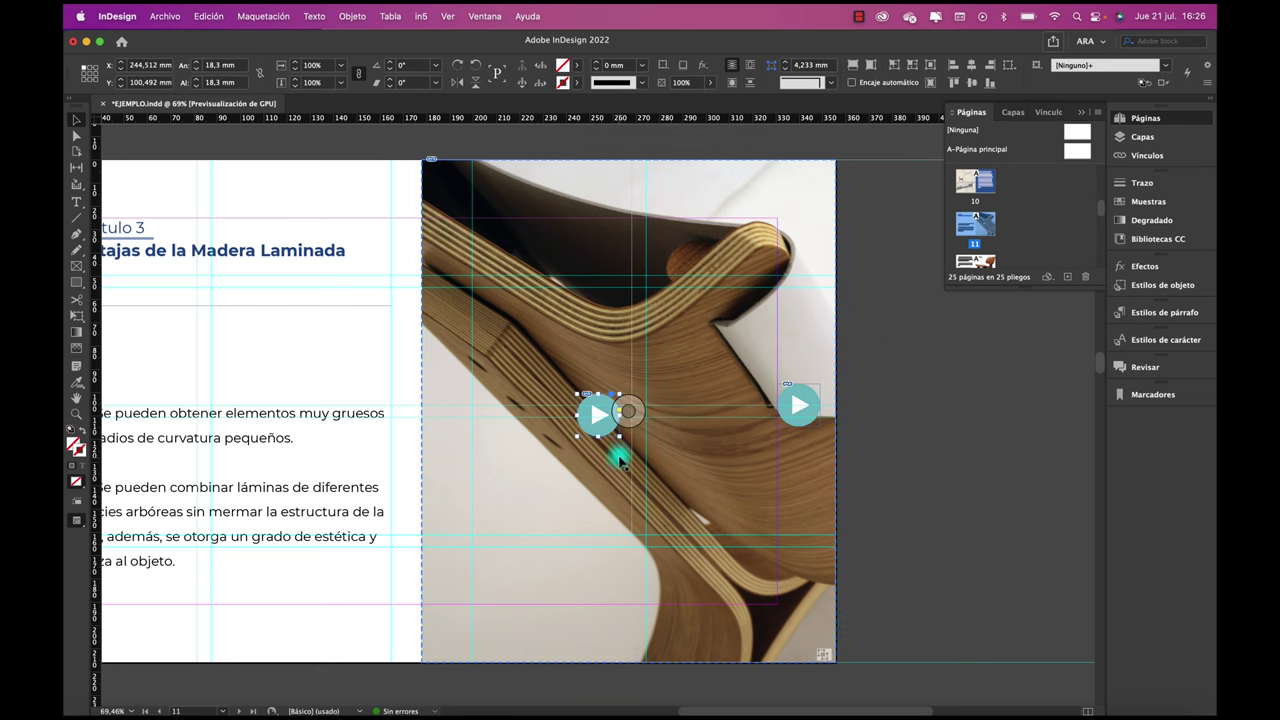
pyautogui.scroll(5, 620, 440)
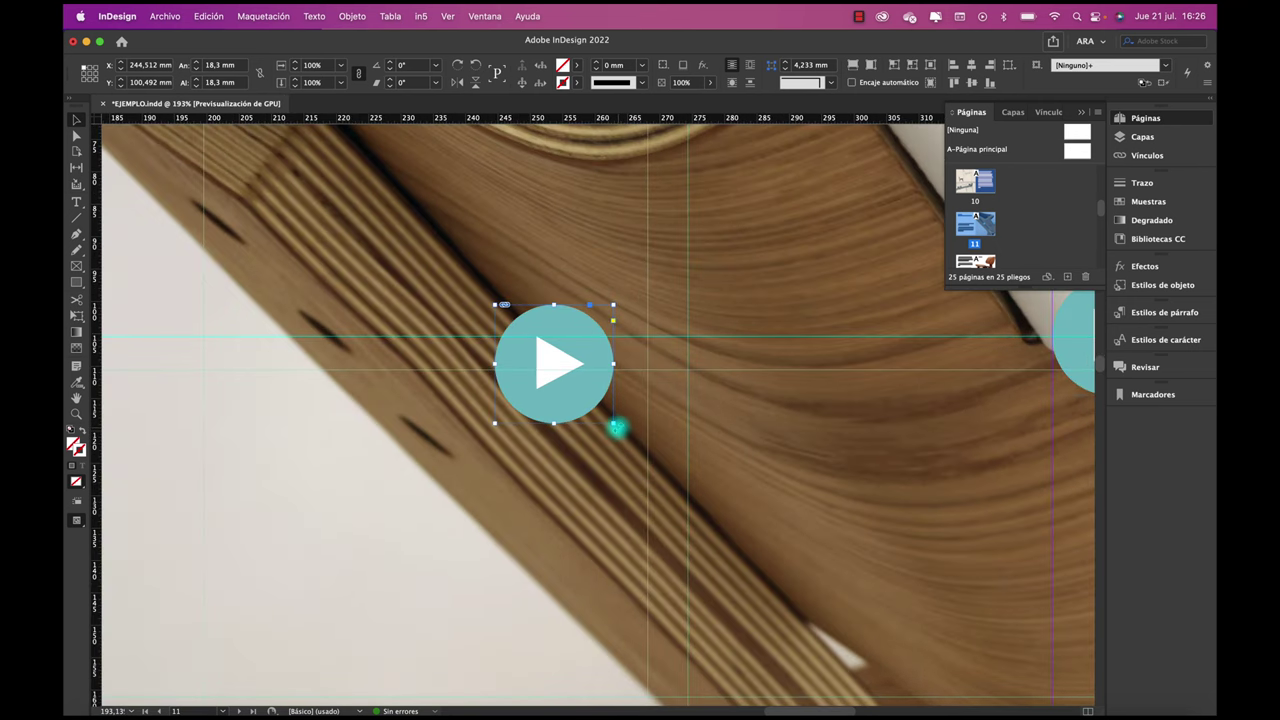
pyautogui.moveTo(617, 428); pyautogui.dragTo(478, 338)
pyautogui.scroll(-3, 457, 429)
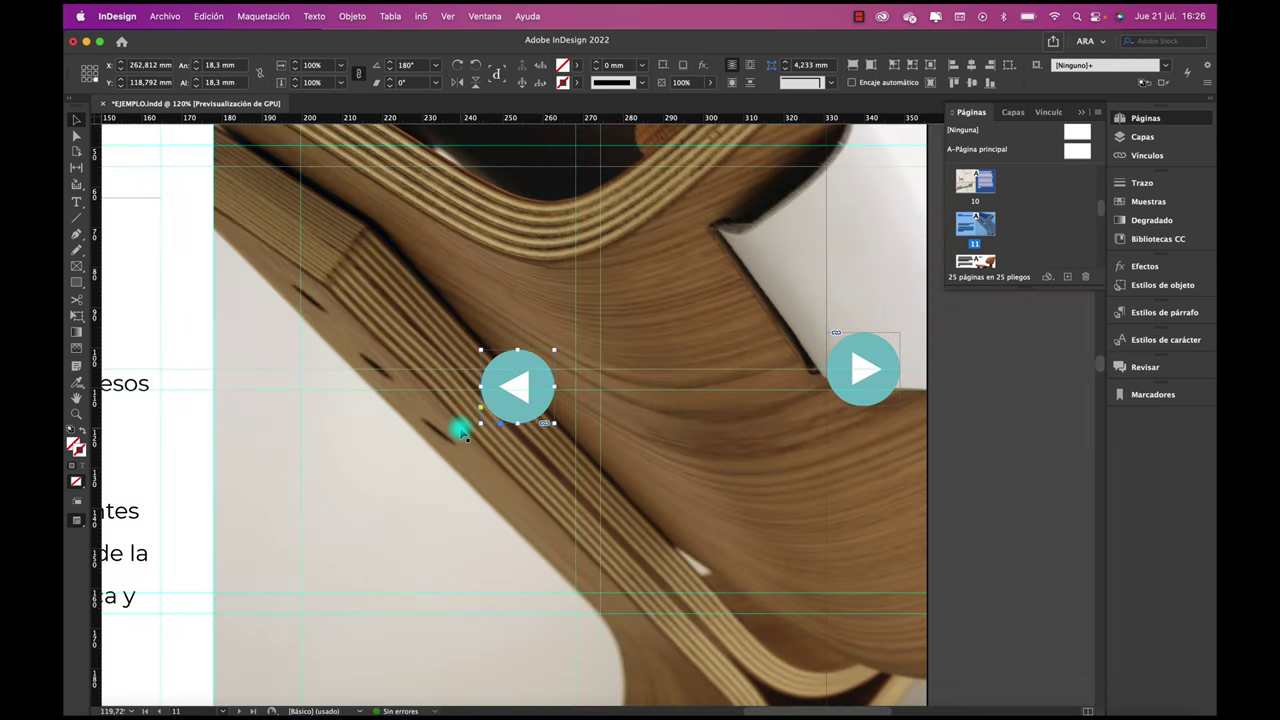
# Step: Move the rotated arrow level with the original to the photo's left side, at X 202.15, Y 114.508 mm
pyautogui.moveTo(507, 420); pyautogui.dragTo(803, 400)
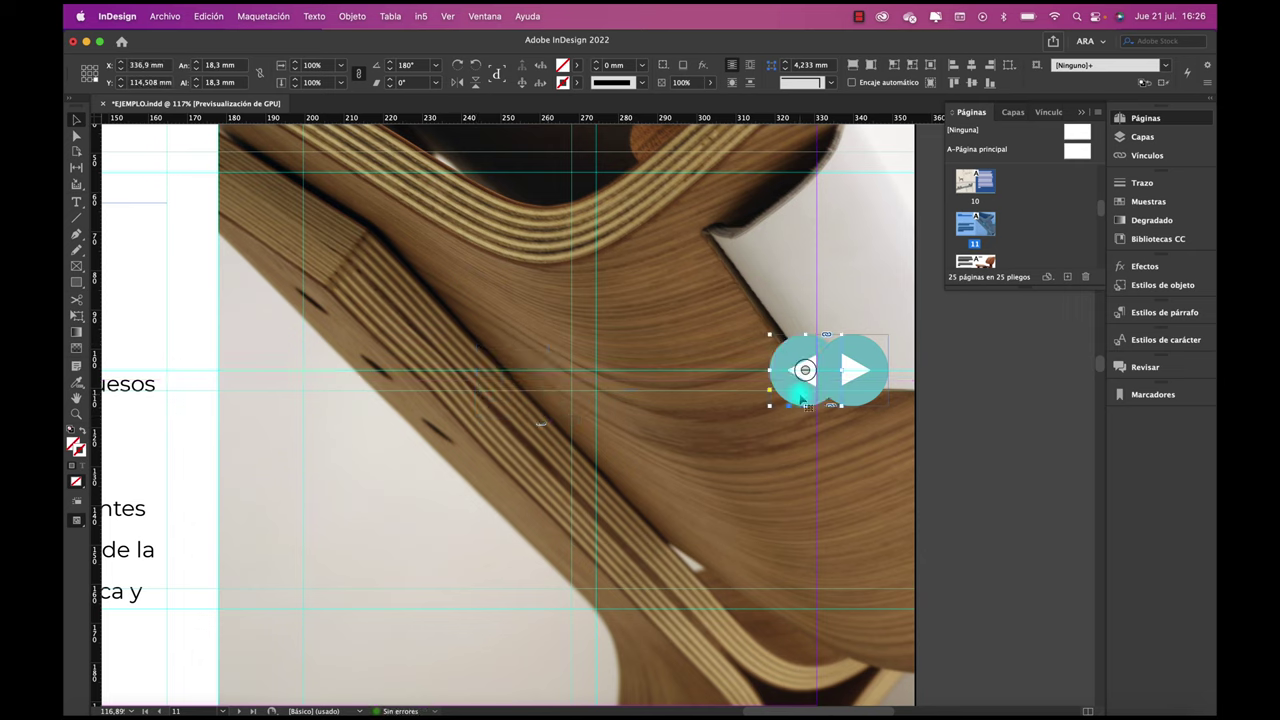
pyautogui.hotkey('shift', 'Left')
pyautogui.hotkey('shift', 'Left')
pyautogui.hotkey('shift', 'Left')
pyautogui.hotkey('shift', 'Left')
pyautogui.hotkey('shift', 'Left')
pyautogui.hotkey('shift', 'Left')
pyautogui.hotkey('shift', 'Left')
pyautogui.hotkey('shift', 'Left')
pyautogui.hotkey('shift', 'Left')
pyautogui.hotkey('shift', 'Left')
pyautogui.hotkey('shift', 'Left')
pyautogui.hotkey('shift', 'Left')
pyautogui.hotkey('shift', 'Left')
pyautogui.hotkey('shift', 'Left')
pyautogui.hotkey('shift', 'Left')
pyautogui.hotkey('shift', 'Left')
pyautogui.hotkey('shift', 'Left')
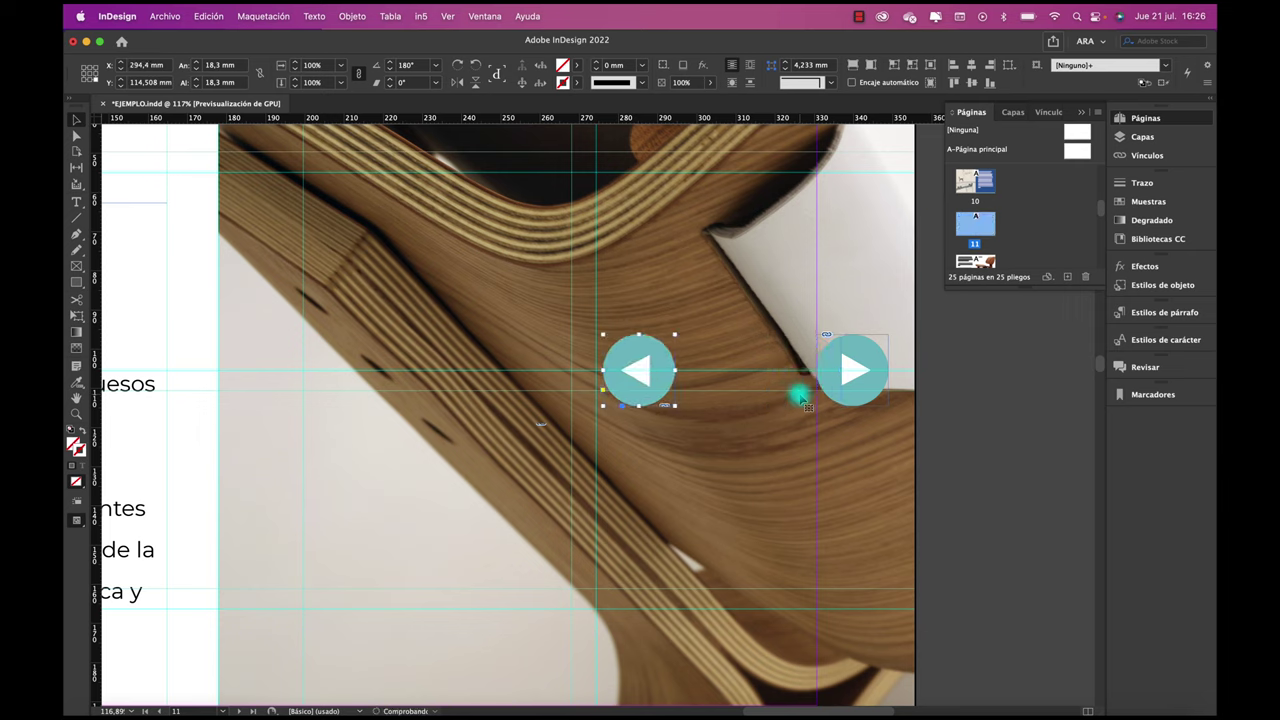
pyautogui.hotkey('shift', 'Left')
pyautogui.hotkey('shift', 'Left')
pyautogui.hotkey('shift', 'Left')
pyautogui.hotkey('shift', 'Left')
pyautogui.hotkey('shift', 'Left')
pyautogui.hotkey('shift', 'Left')
pyautogui.hotkey('shift', 'Left')
pyautogui.hotkey('shift', 'Left')
pyautogui.hotkey('shift', 'Left')
pyautogui.hotkey('shift', 'Left')
pyautogui.hotkey('shift', 'Left')
pyautogui.hotkey('shift', 'Left')
pyautogui.hotkey('shift', 'Left')
pyautogui.hotkey('shift', 'Left')
pyautogui.hotkey('shift', 'Left')
pyautogui.hotkey('shift', 'Left')
pyautogui.hotkey('shift', 'Left')
pyautogui.hotkey('shift', 'Left')
pyautogui.hotkey('shift', 'Left')
pyautogui.hotkey('shift', 'Left')
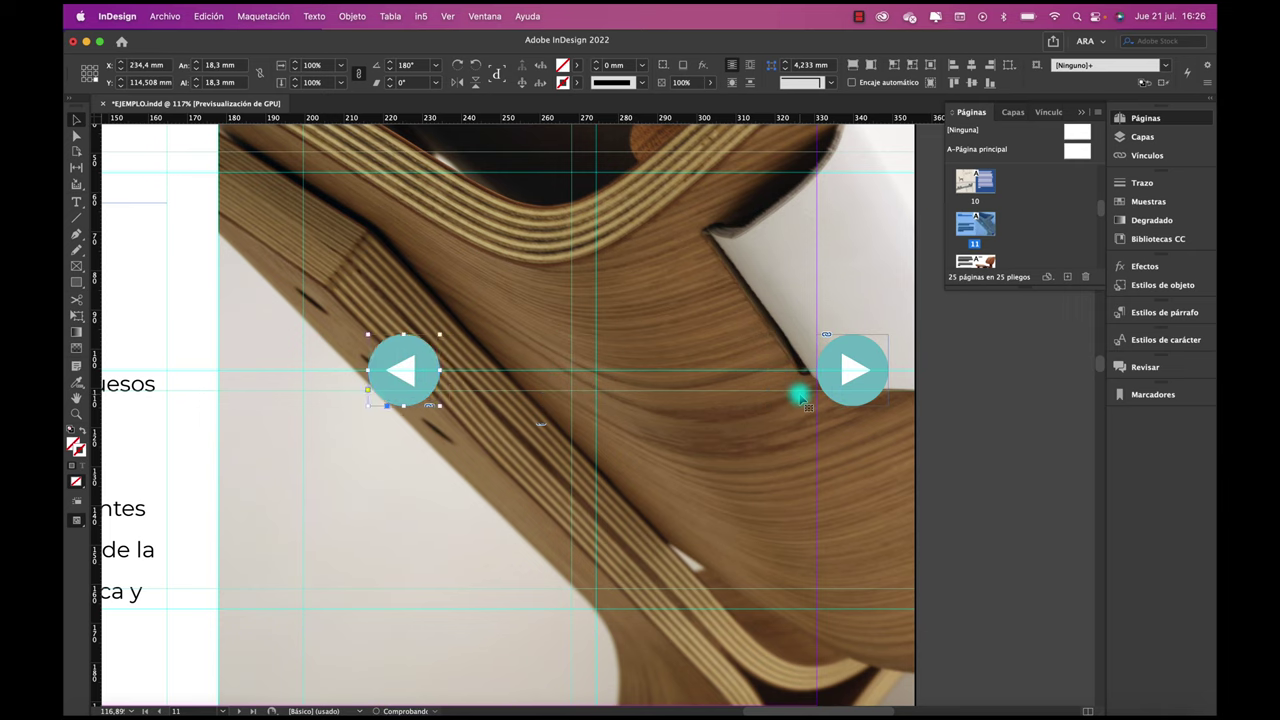
pyautogui.hotkey('shift', 'Left')
pyautogui.hotkey('shift', 'Left')
pyautogui.hotkey('shift', 'Left')
pyautogui.hotkey('shift', 'Left')
pyautogui.hotkey('shift', 'Left')
pyautogui.hotkey('shift', 'Left')
pyautogui.hotkey('shift', 'Left')
pyautogui.hotkey('shift', 'Left')
pyautogui.hotkey('shift', 'Left')
pyautogui.hotkey('shift', 'Left')
pyautogui.hotkey('shift', 'Left')
pyautogui.hotkey('shift', 'Left')
pyautogui.hotkey('shift', 'Left')
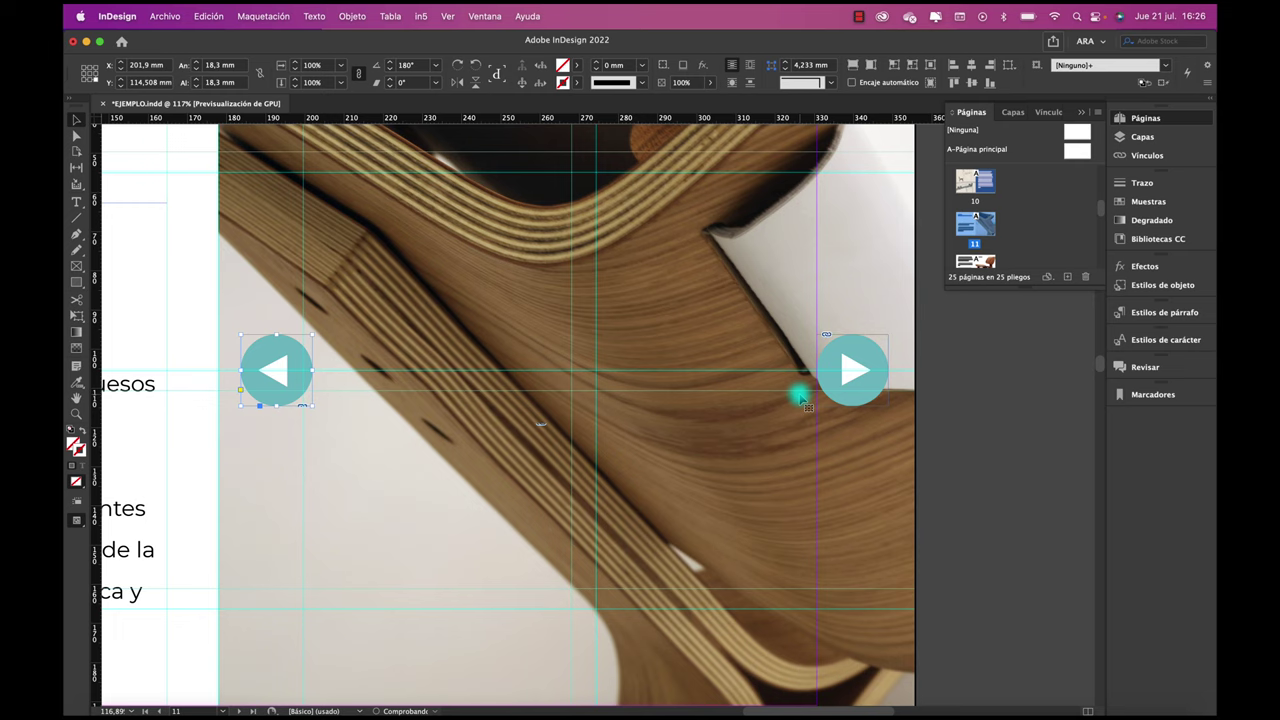
pyautogui.hotkey('shift', 'Right')
pyautogui.hotkey('shift', 'Left')
pyautogui.press('Right')
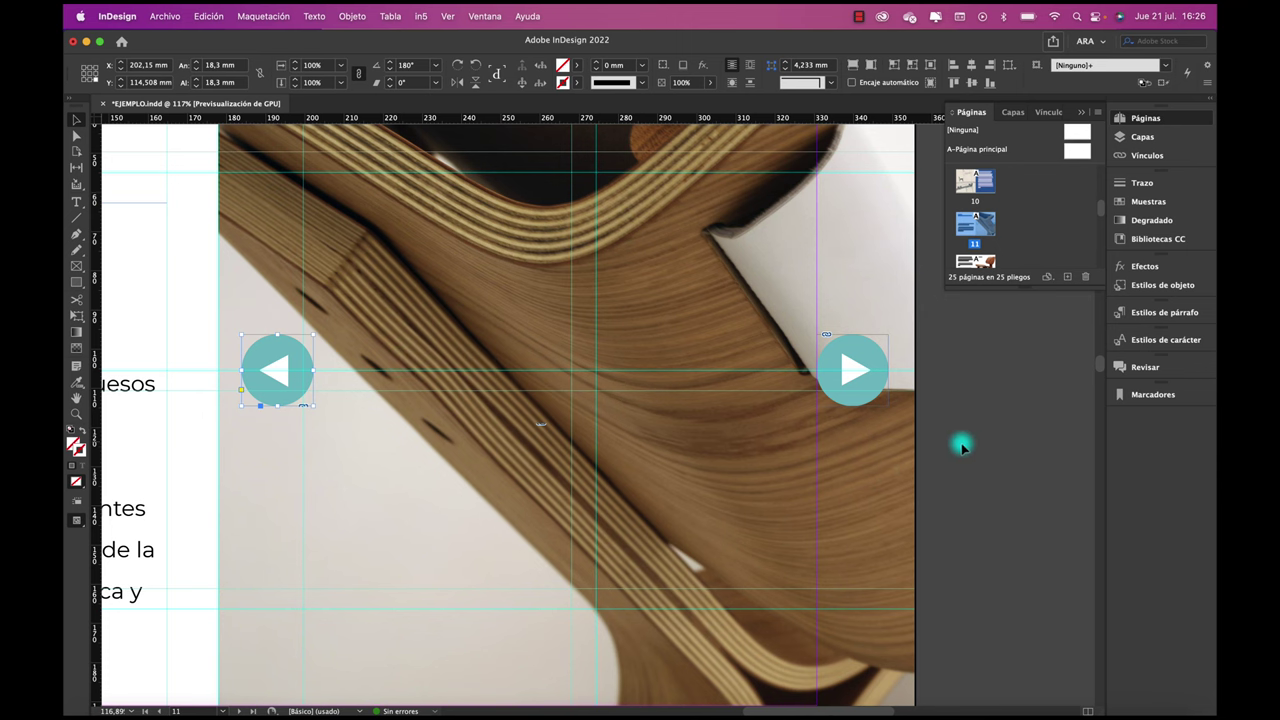
pyautogui.press('super+shift+a')
pyautogui.press('super+0')
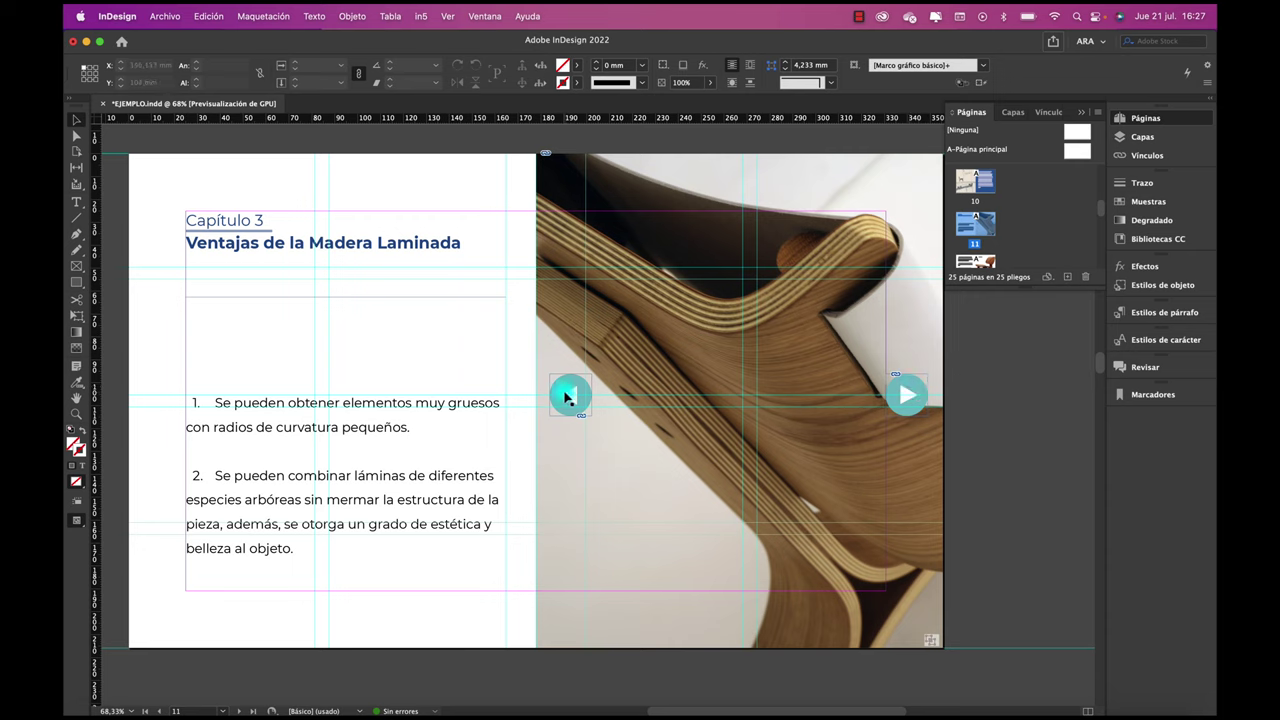
# Step: Convert the right-pointing arrow on the photo into an interactive button
pyautogui.hscroll(3, 489, 363)
pyautogui.scroll(-2, 489, 363)
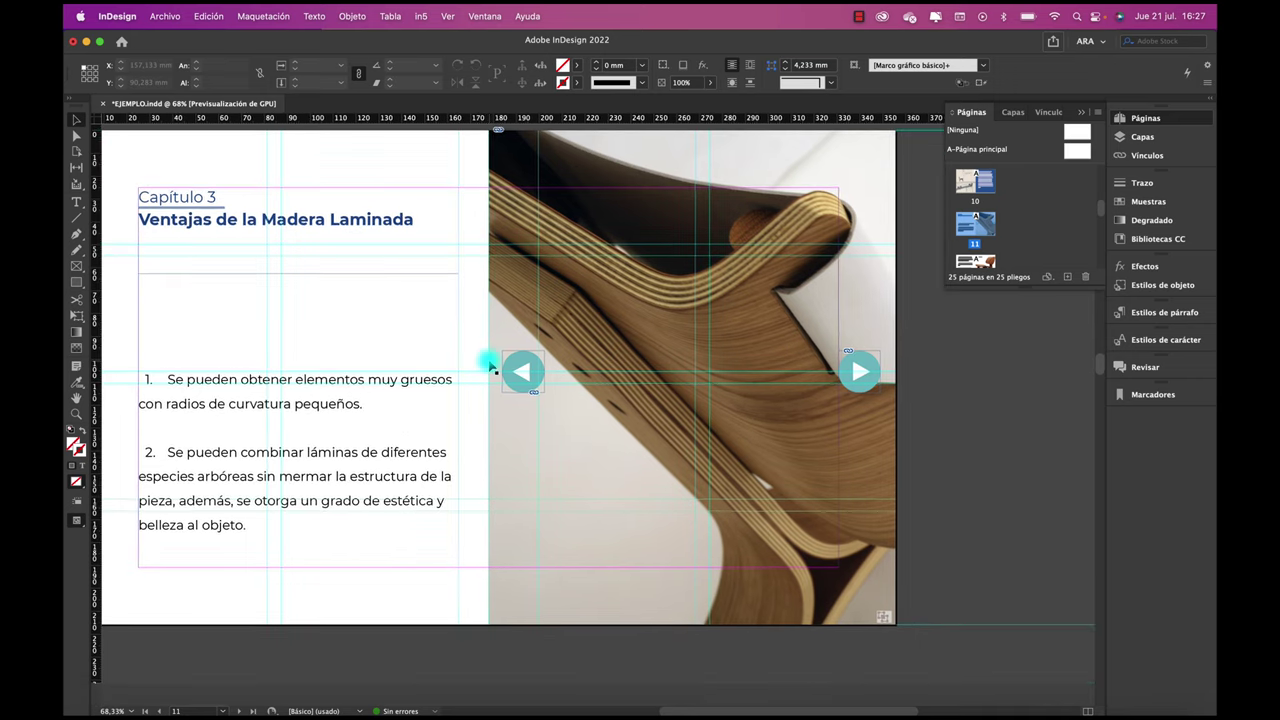
pyautogui.scroll(2, 951, 451)
pyautogui.hscroll(-2, 951, 451)
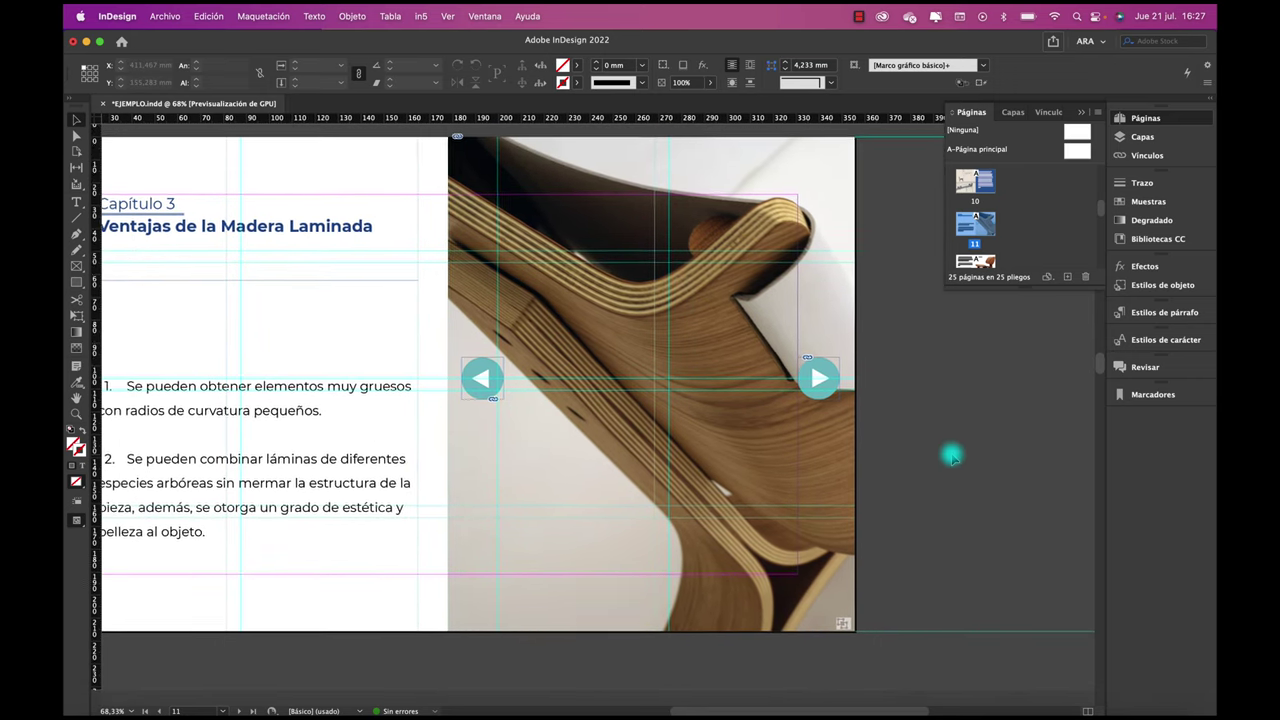
pyautogui.click(485, 16)
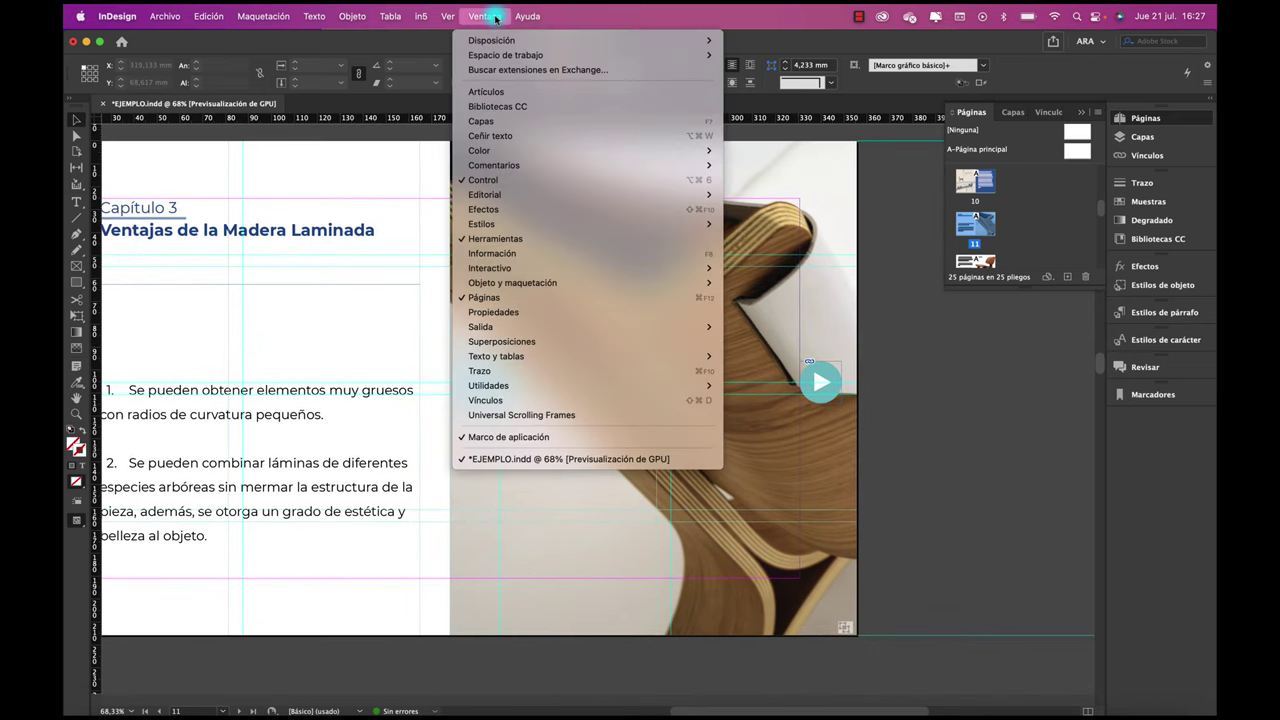
pyautogui.moveTo(630, 268)
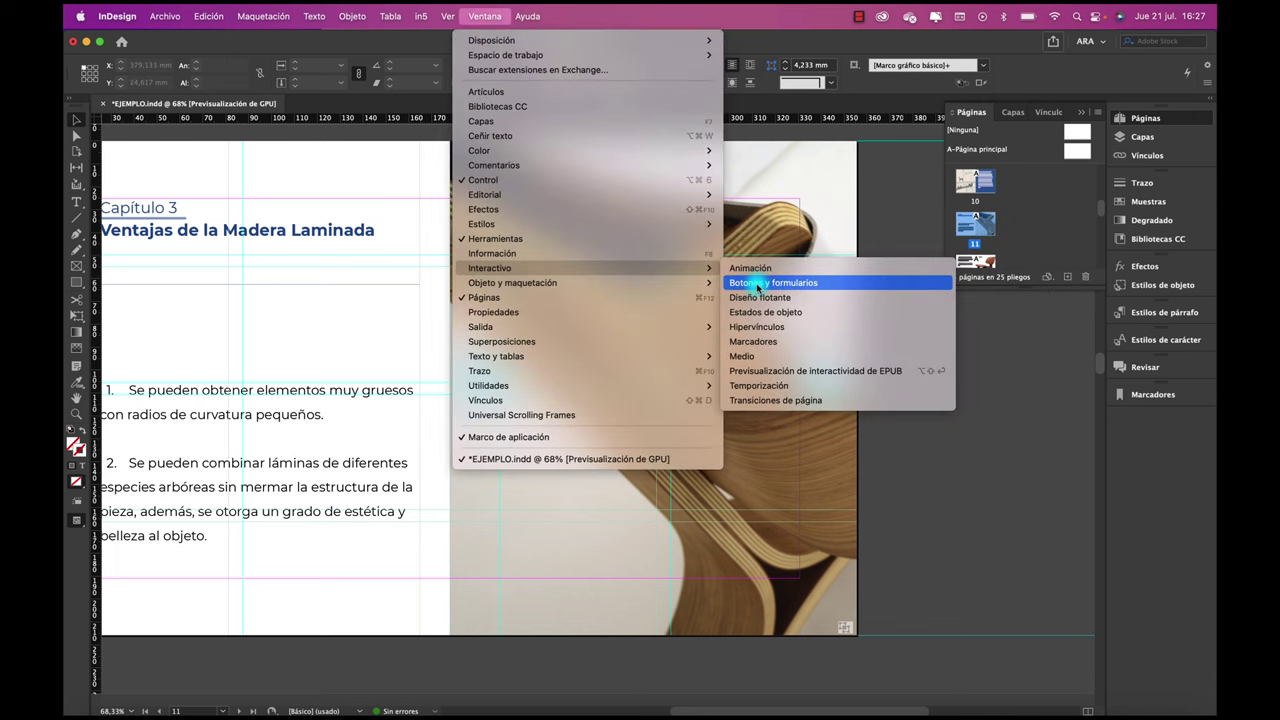
pyautogui.click(757, 283)
pyautogui.click(834, 382)
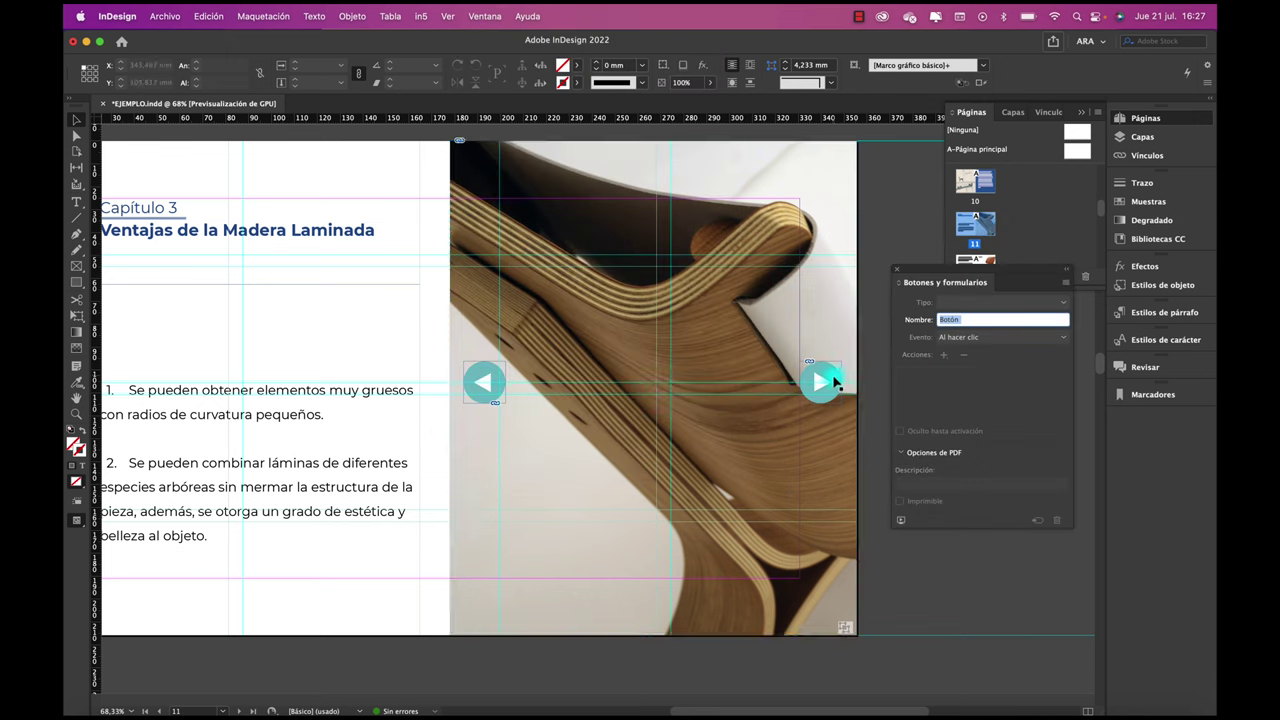
pyautogui.click(1003, 410)
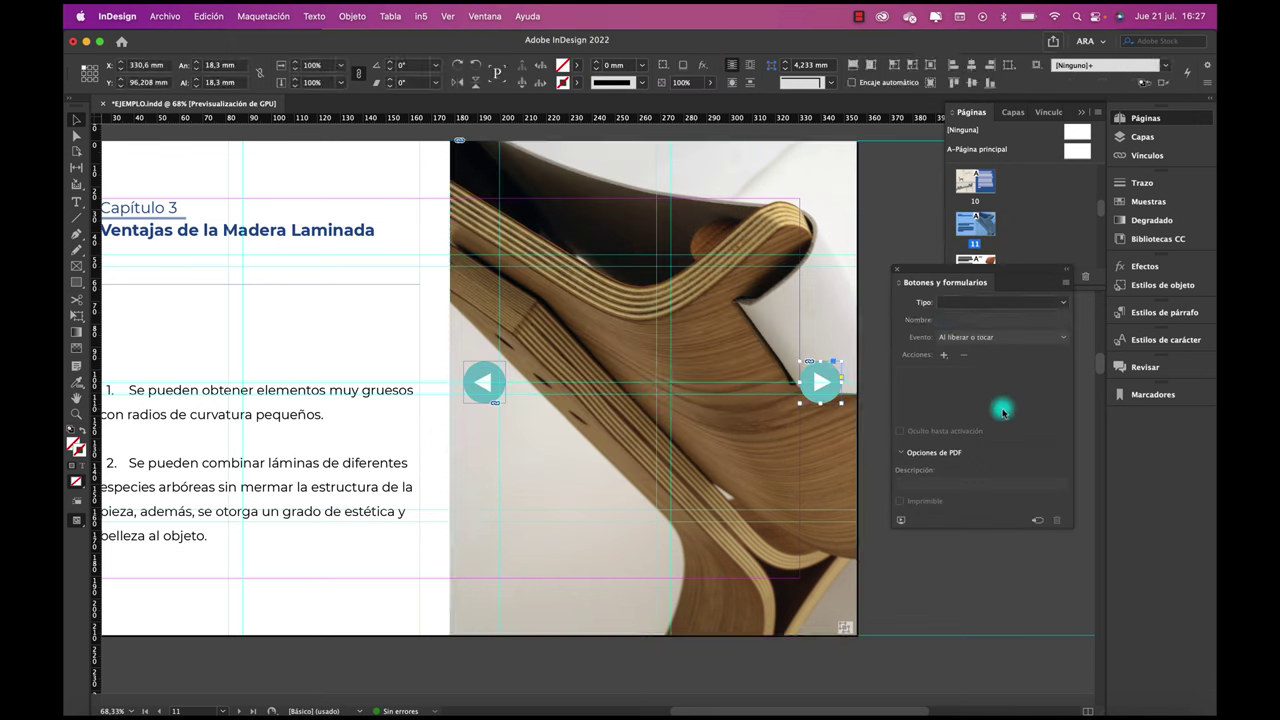
pyautogui.click(1037, 520)
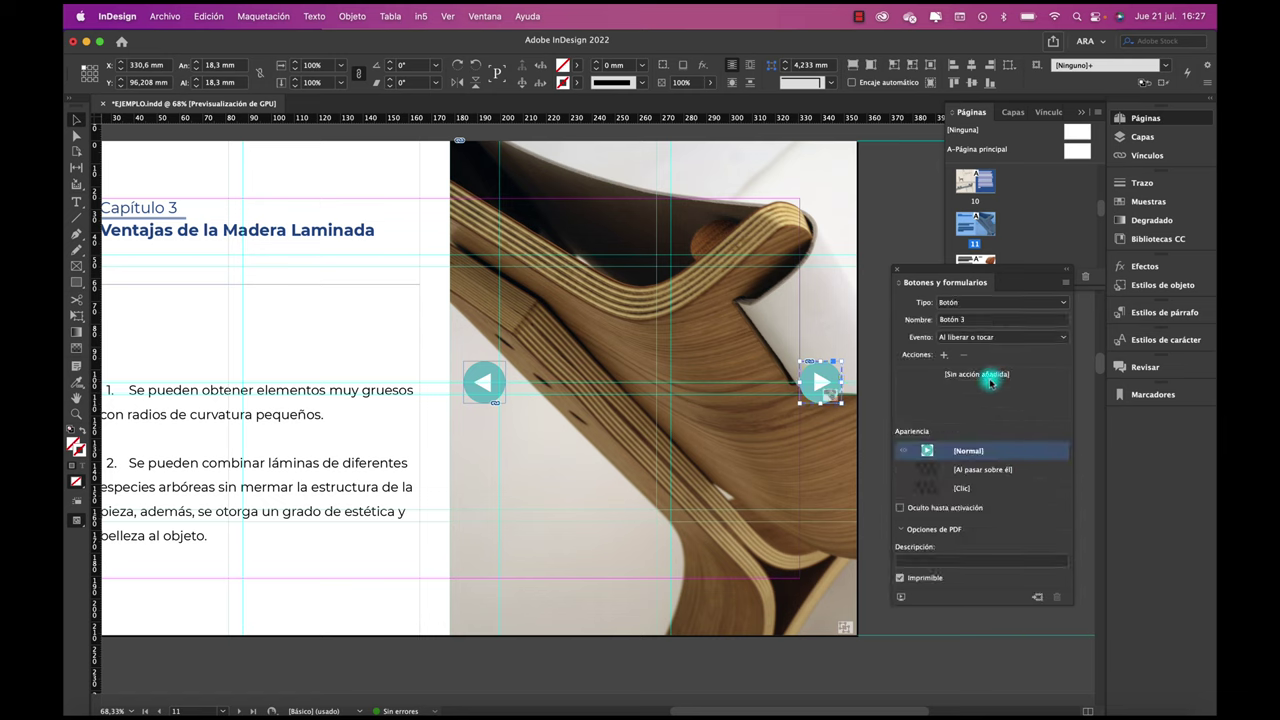
pyautogui.click(838, 369)
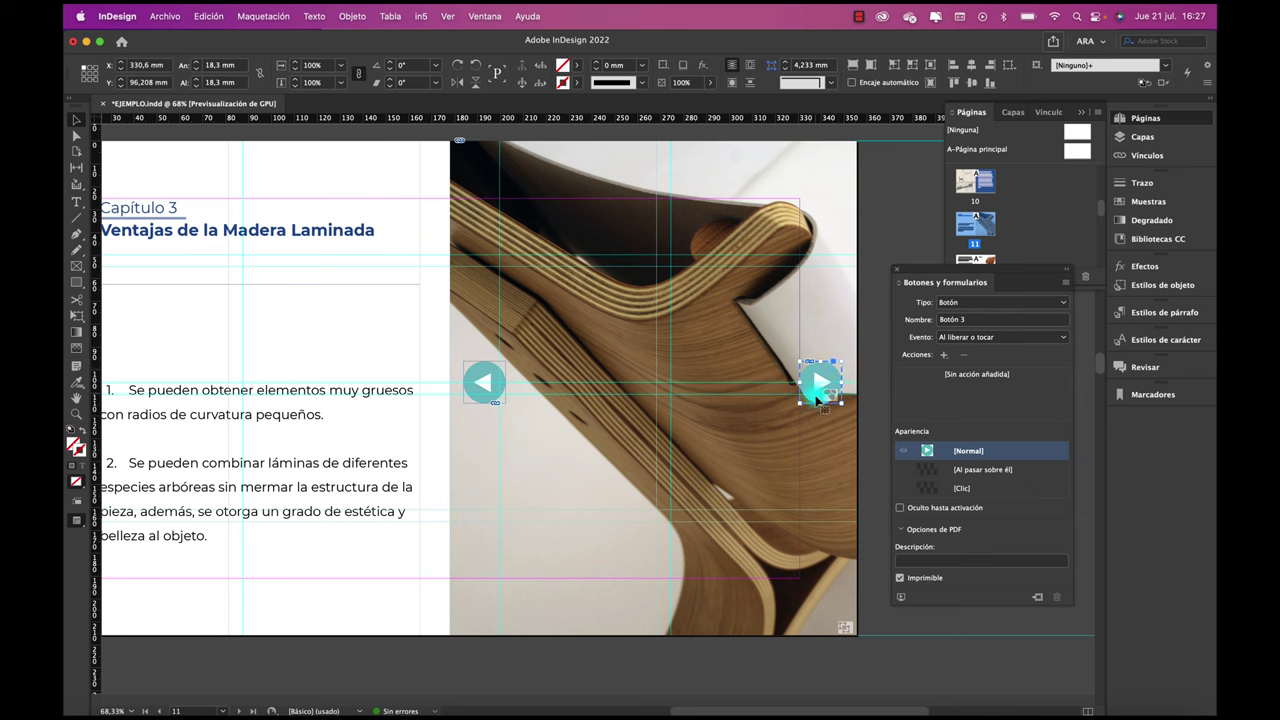
# Step: Set the right-pointing button's event to Al hacer clic and its action to Ir al estado siguiente for SILLAS
pyautogui.scroll(5, 808, 372)
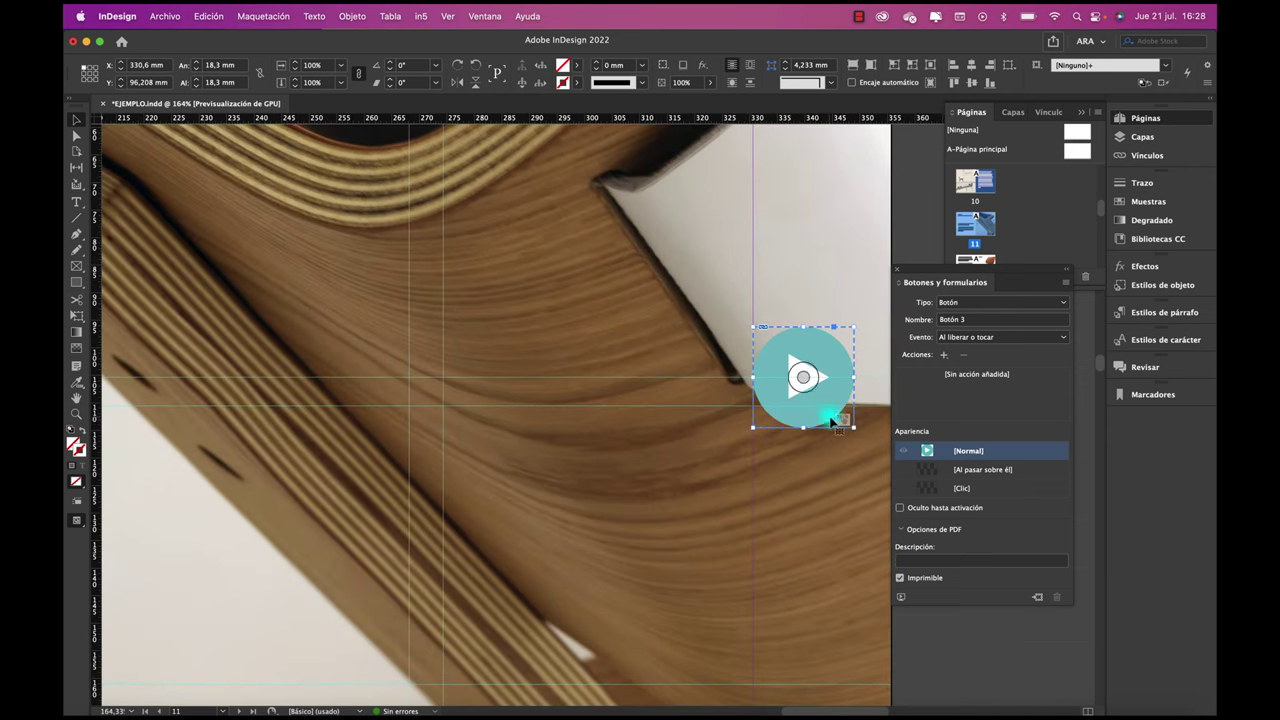
pyautogui.click(1047, 340)
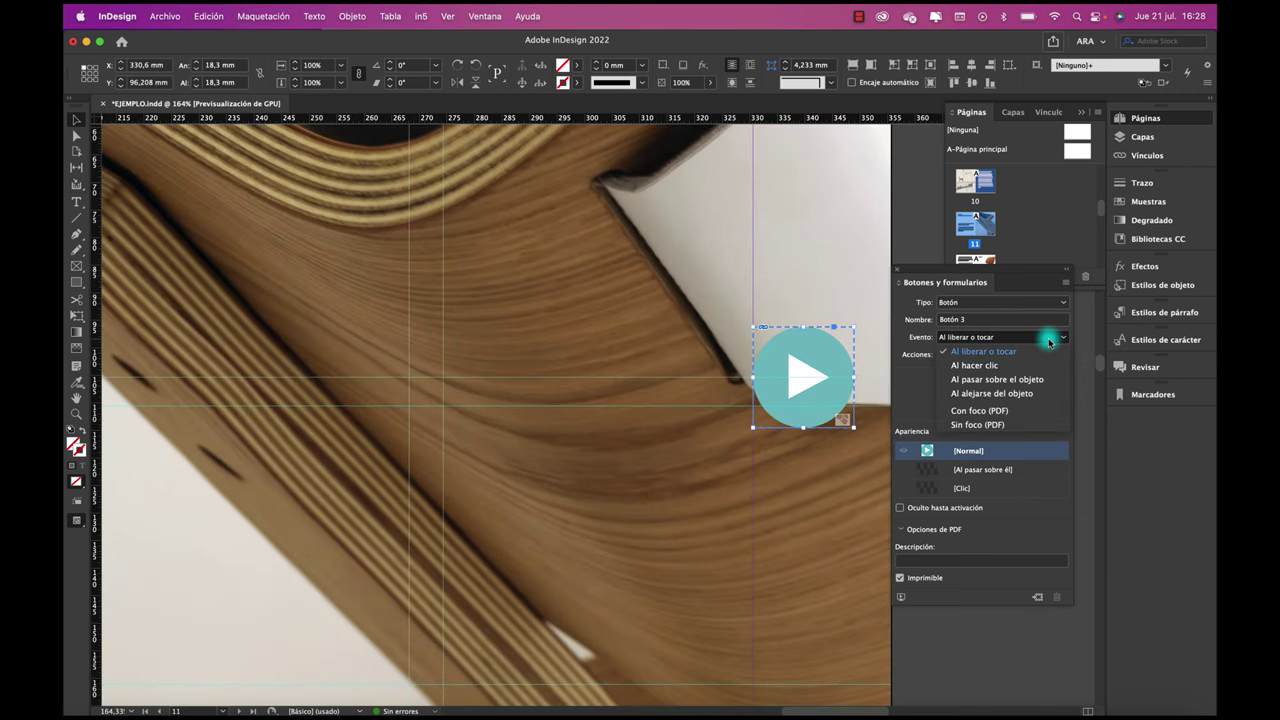
pyautogui.click(1005, 365)
pyautogui.click(944, 358)
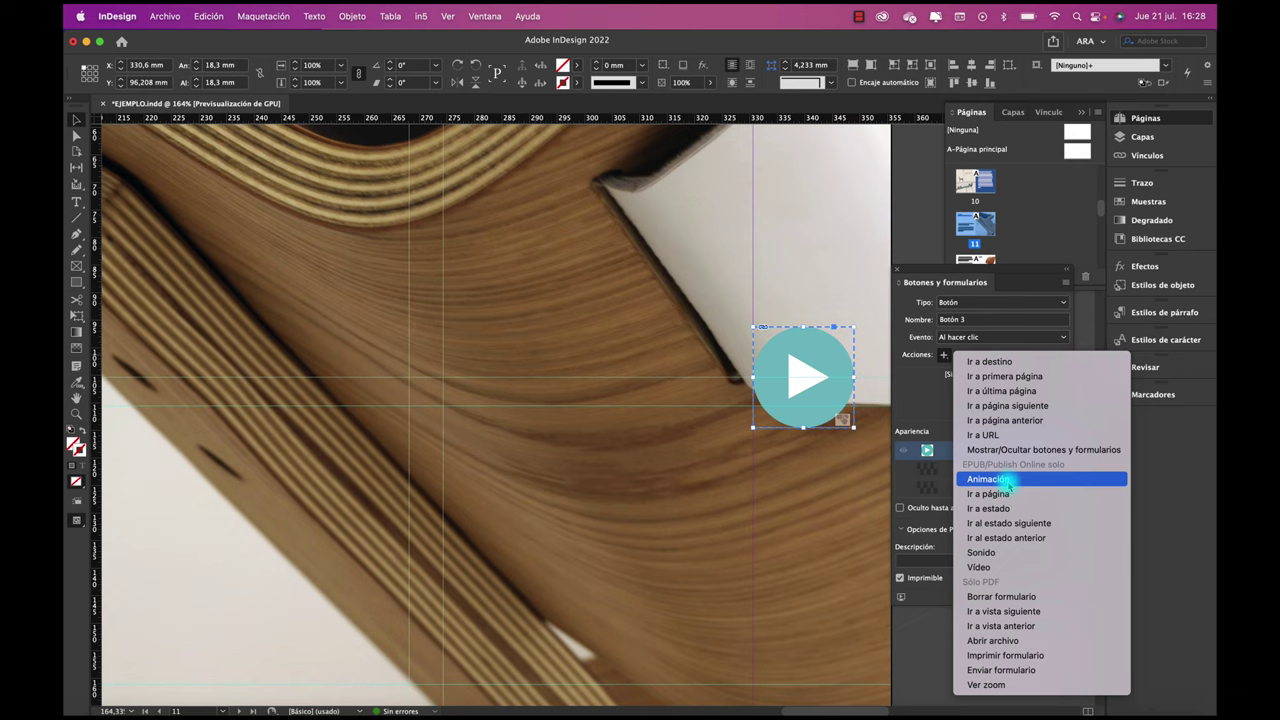
pyautogui.click(1040, 523)
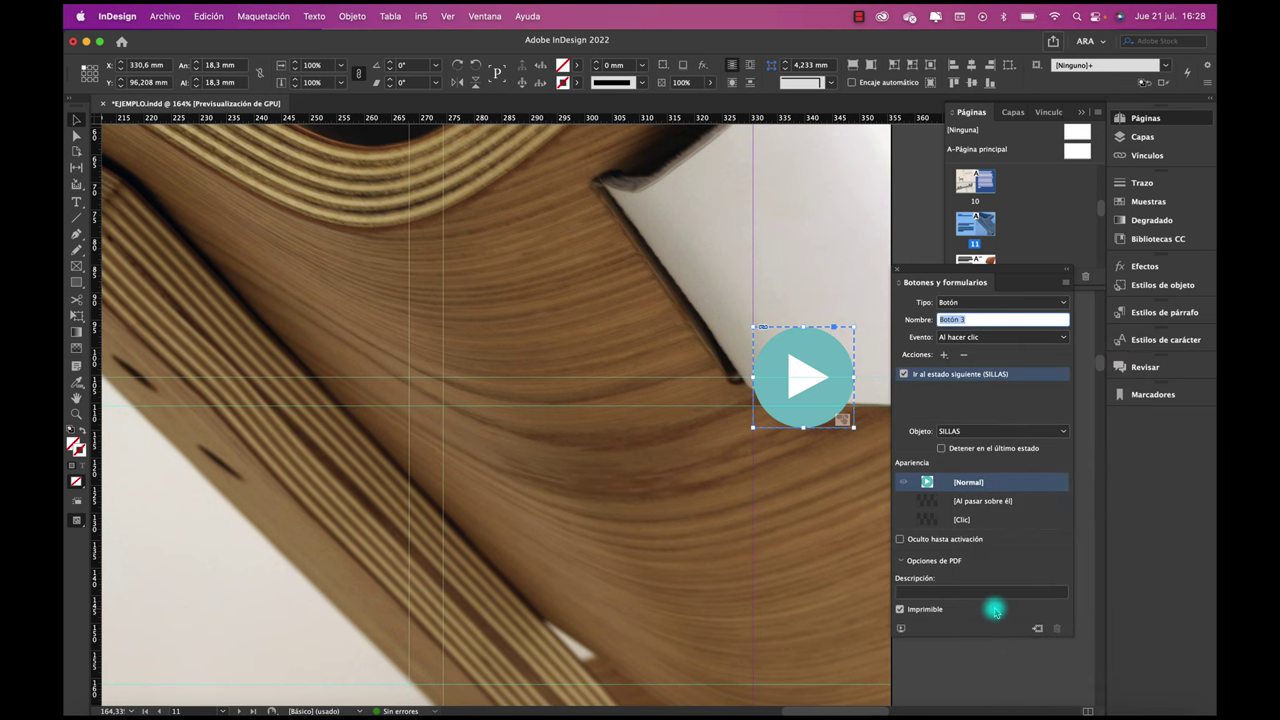
pyautogui.press('shift+super+a')
pyautogui.scroll(-5, 966, 669)
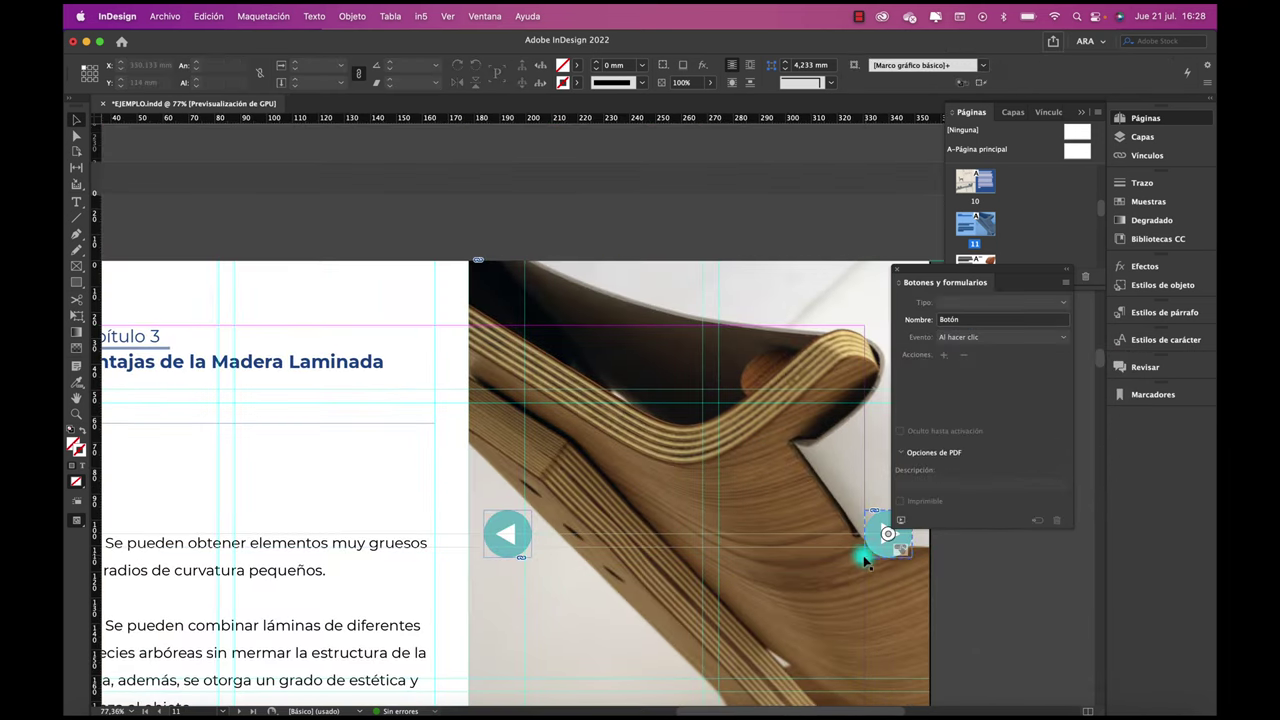
# Step: Convert the left-pointing arrow on the photo into an interactive button
pyautogui.click(878, 535)
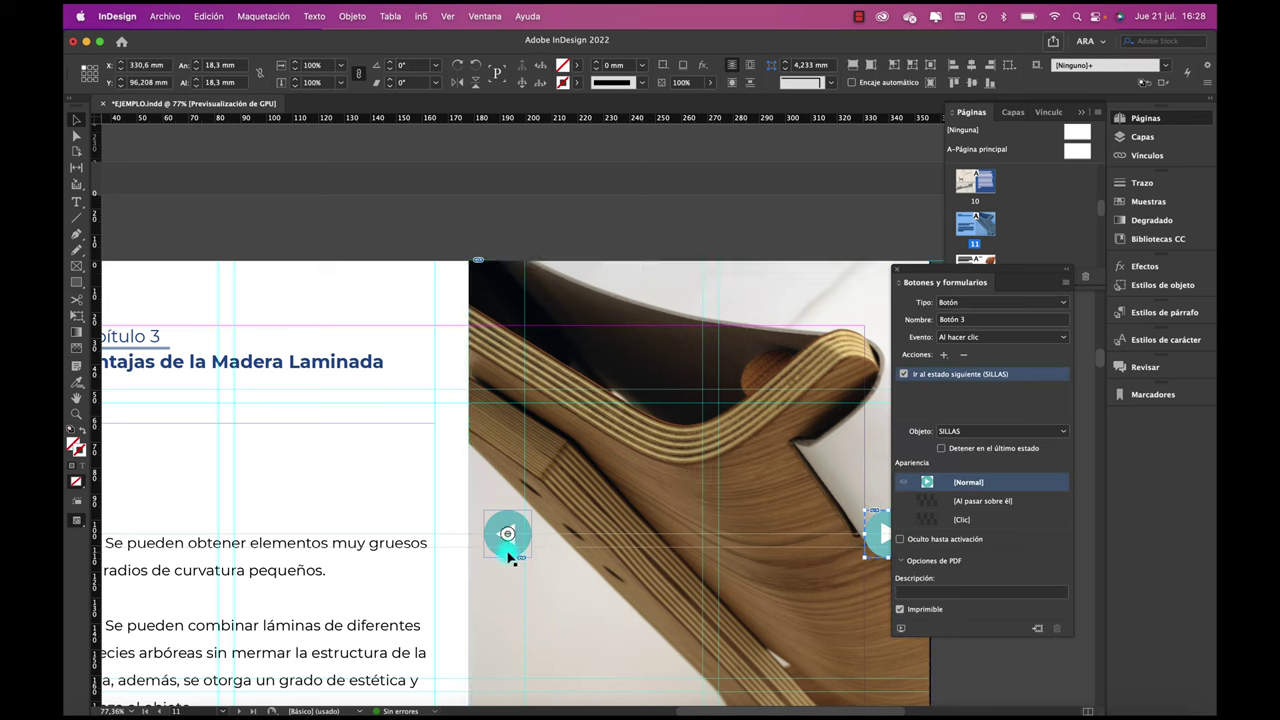
pyautogui.click(508, 540)
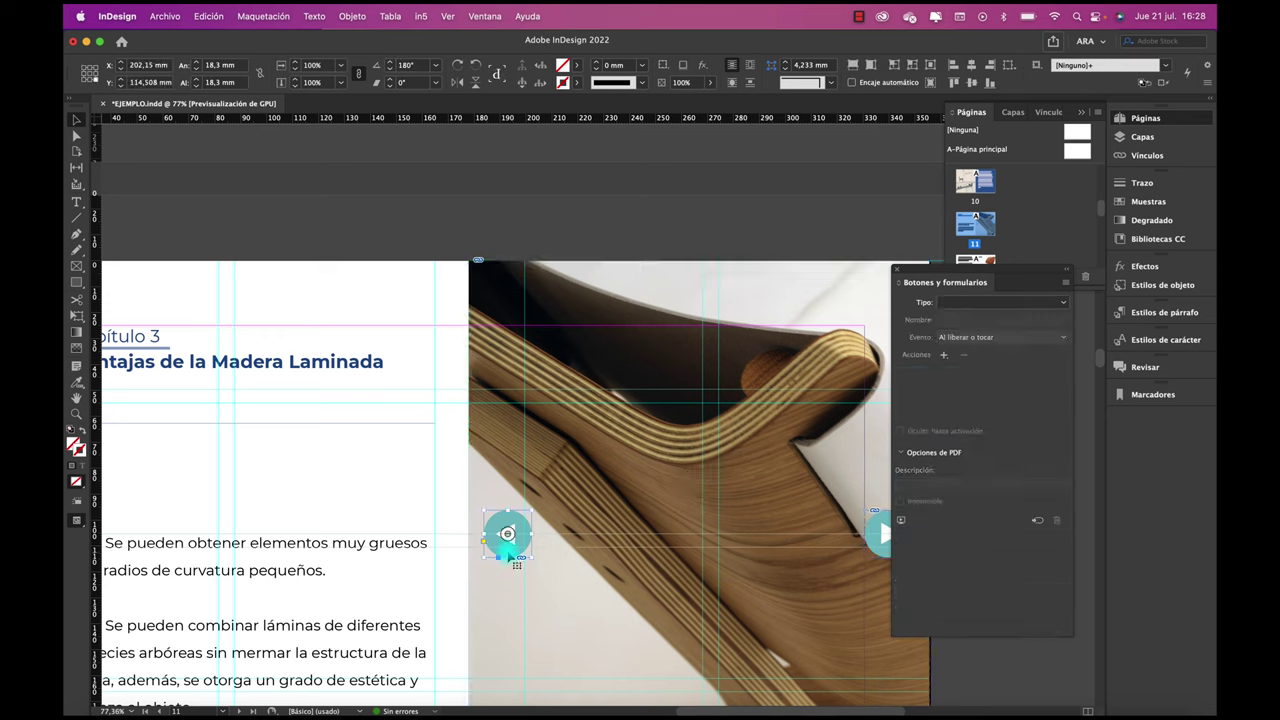
pyautogui.click(1031, 527)
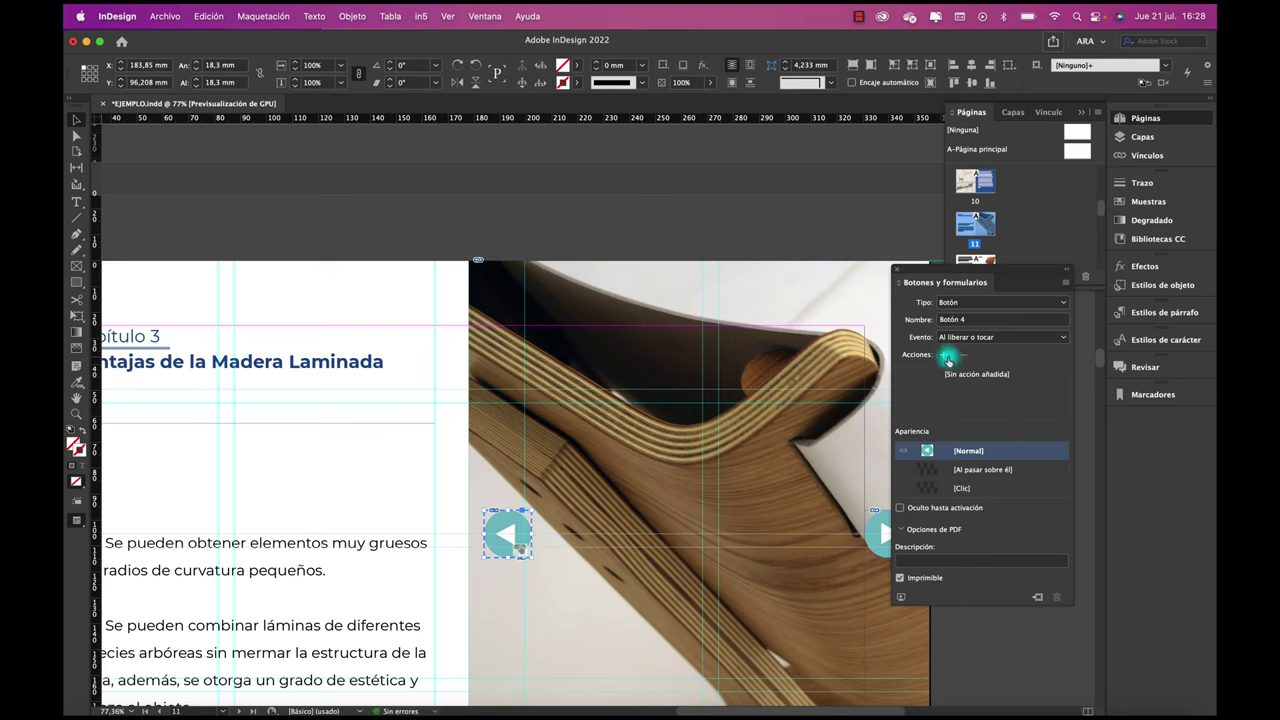
# Step: Set the left-pointing button's event to Al hacer clic with the action Ir al estado anterior for SILLAS, and close the button settings
pyautogui.click(960, 337)
pyautogui.click(962, 354)
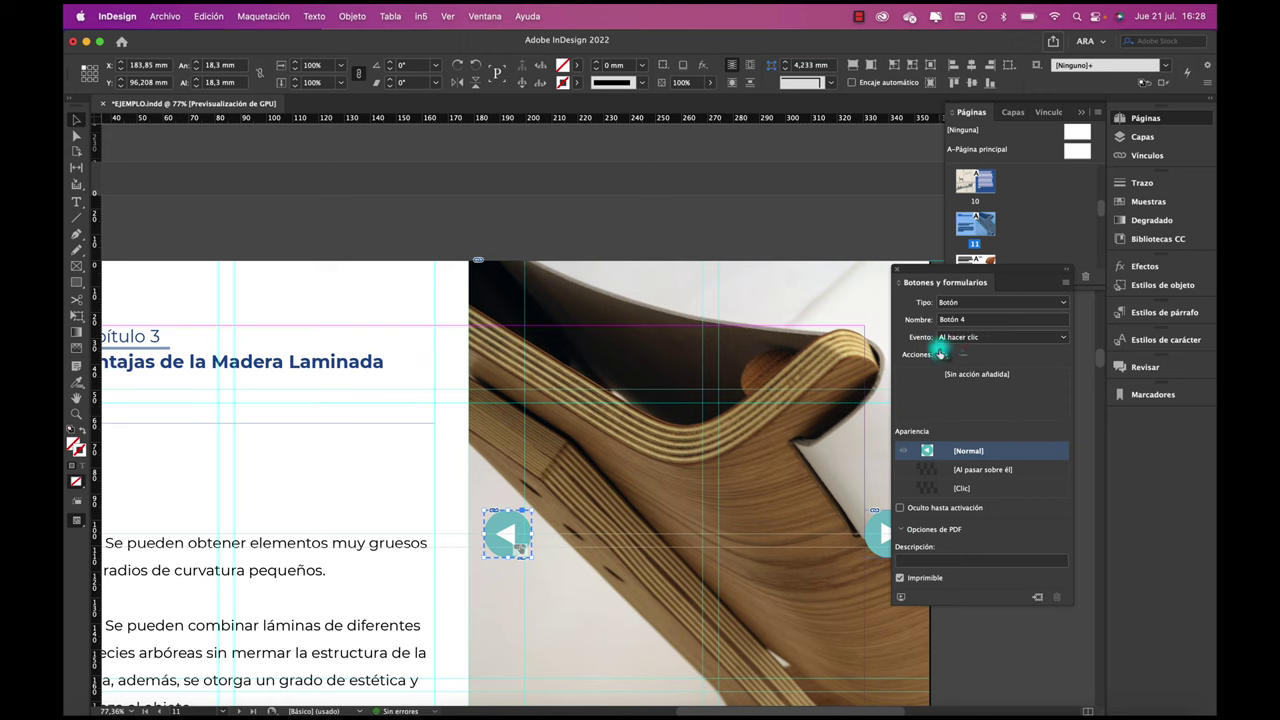
pyautogui.click(941, 354)
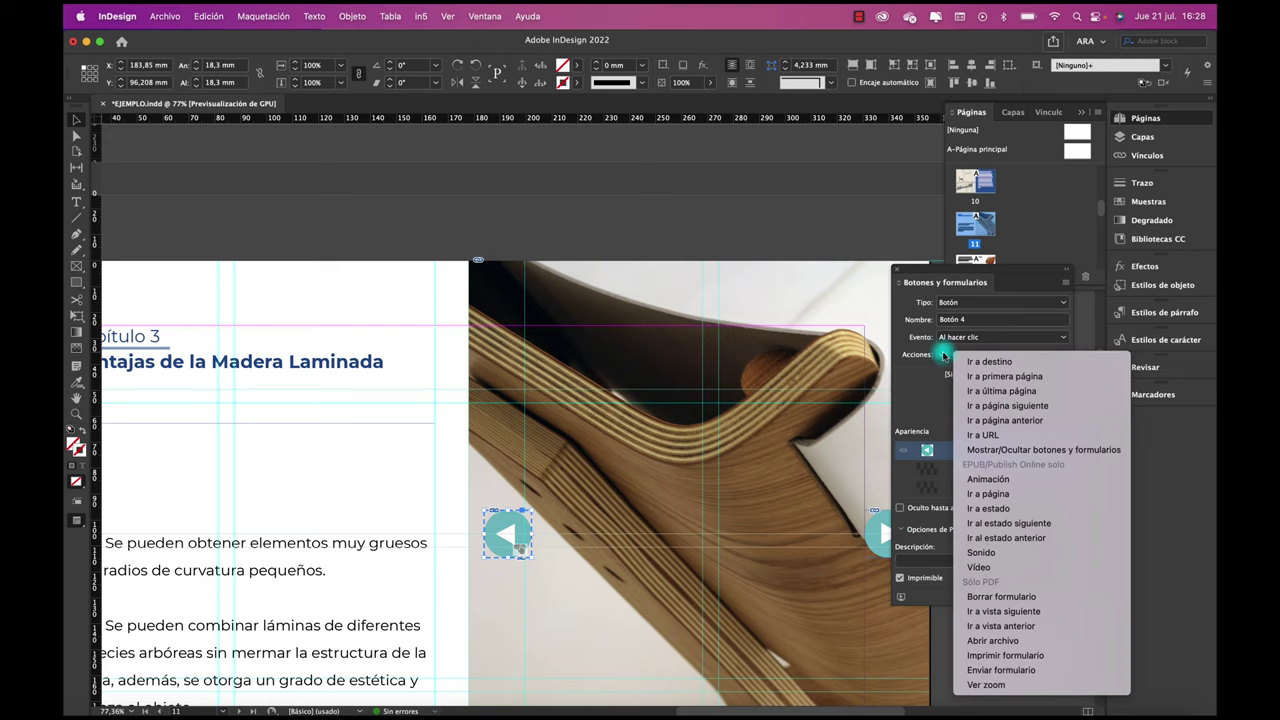
pyautogui.click(1044, 541)
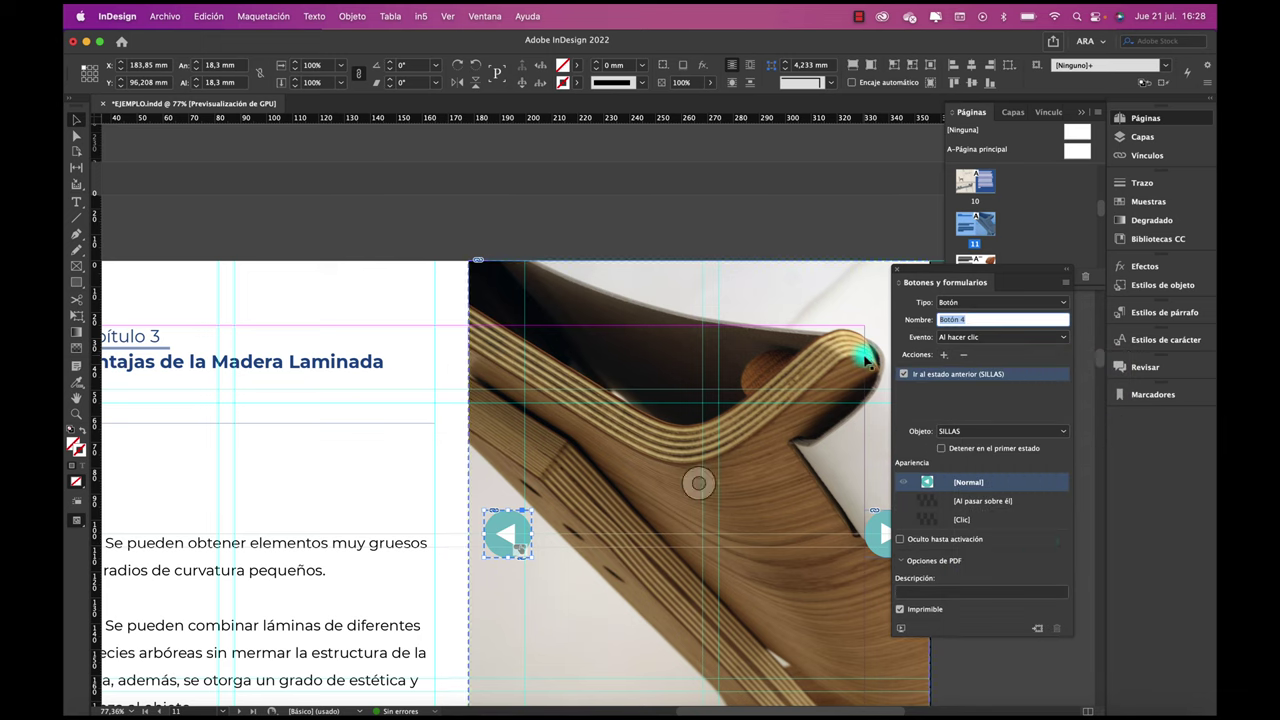
pyautogui.click(898, 268)
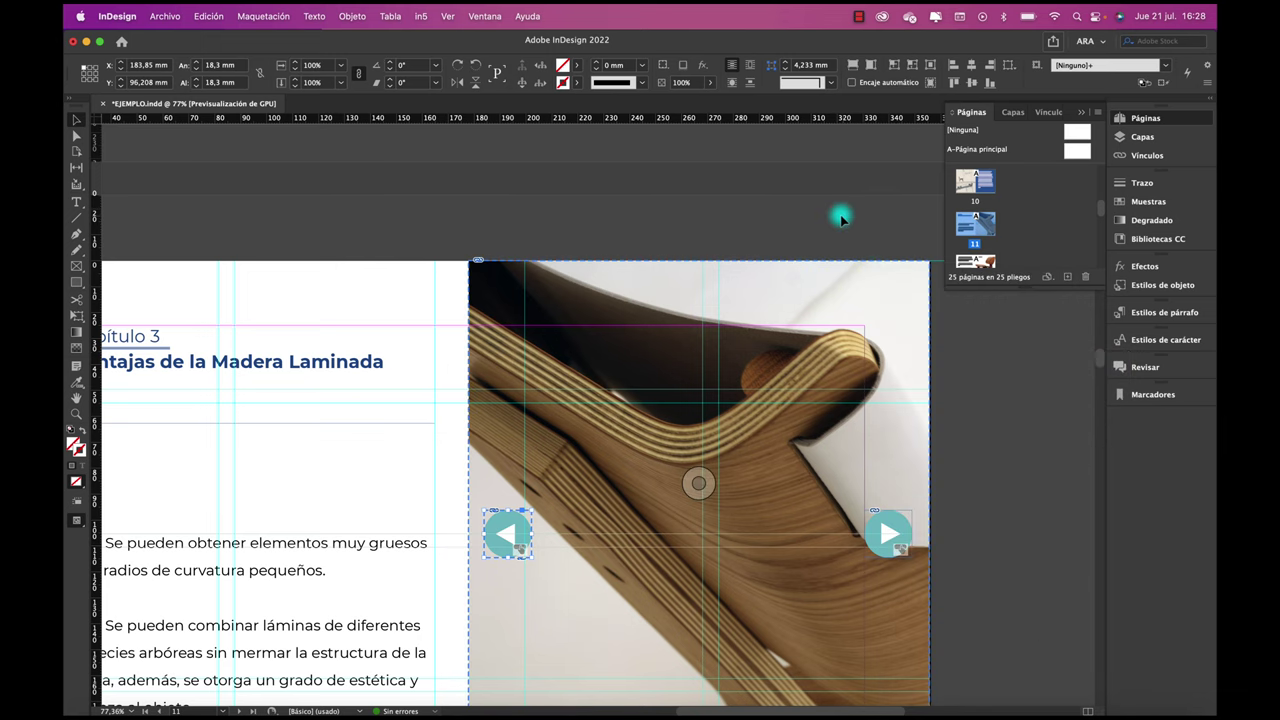
pyautogui.click(840, 214)
pyautogui.scroll(-2, 840, 216)
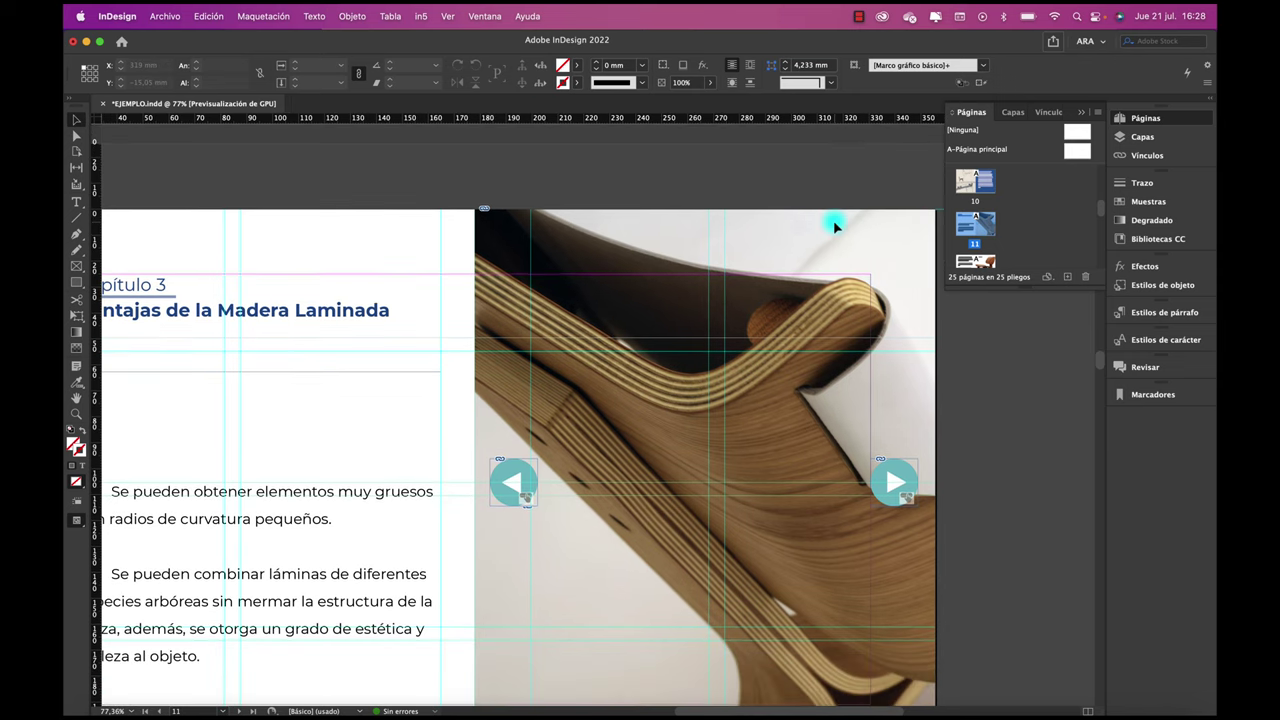
pyautogui.keyDown('alt'); pyautogui.scroll(-2, 840, 216); pyautogui.keyUp('alt')
pyautogui.scroll(-2, 835, 222)
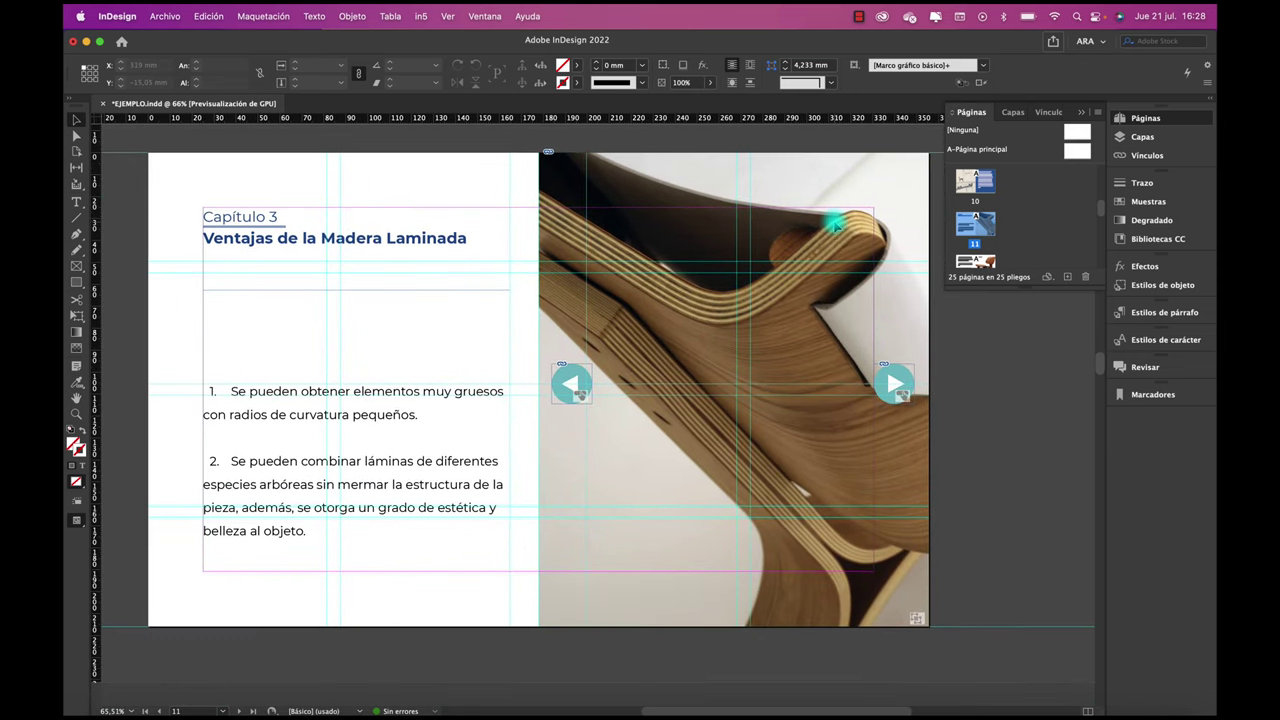
# Step: Publish the document online as a new document titled LIBRO ML, with all pages exported as single pages
pyautogui.click(835, 222)
pyautogui.click(876, 426)
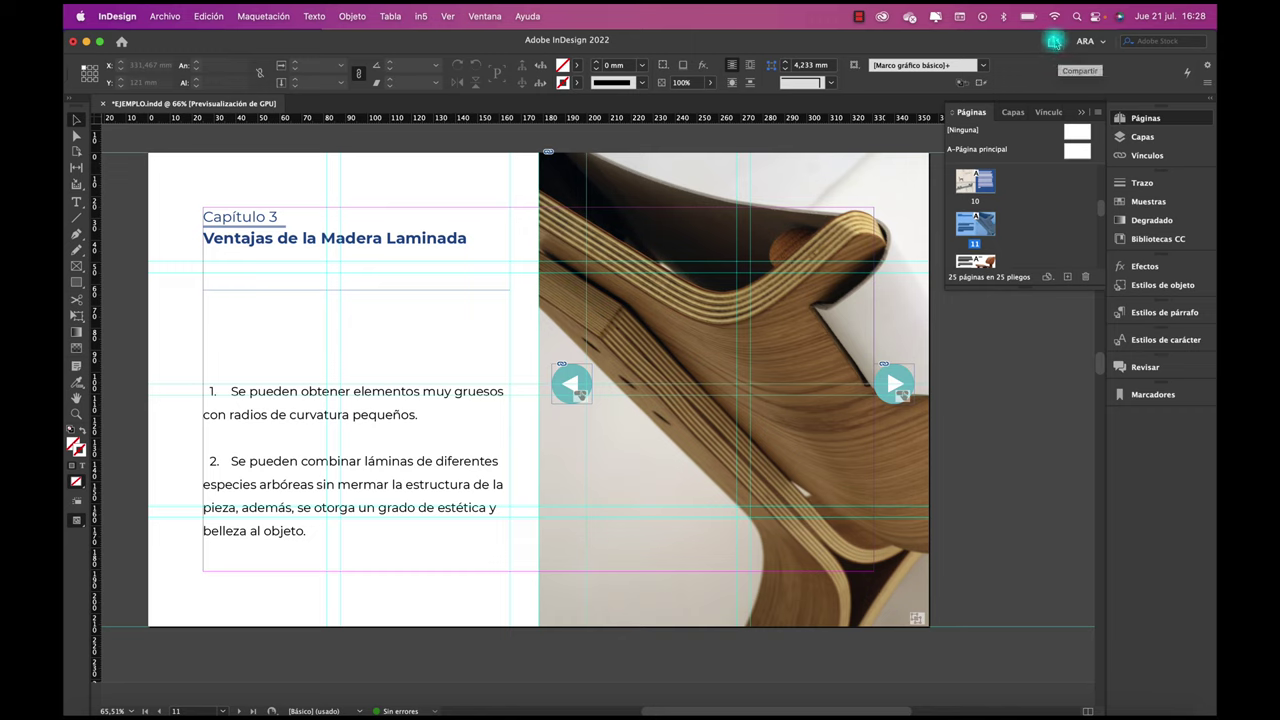
pyautogui.click(1054, 41)
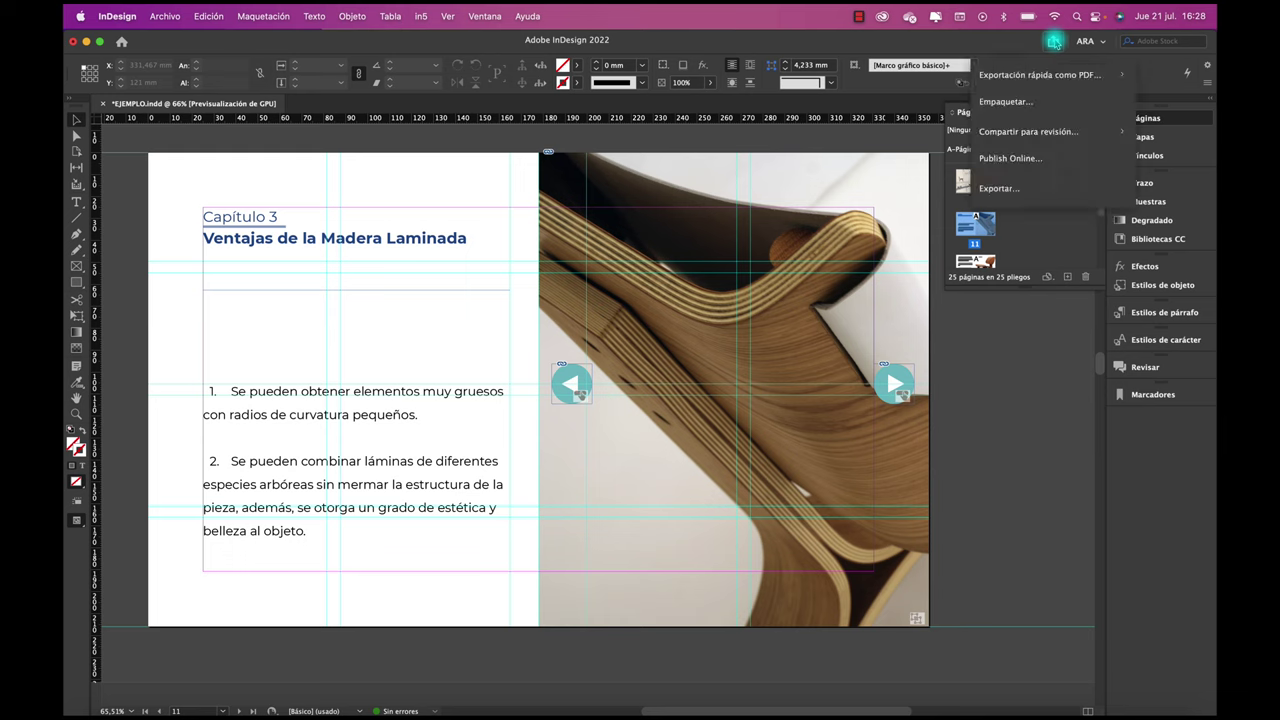
pyautogui.click(1012, 160)
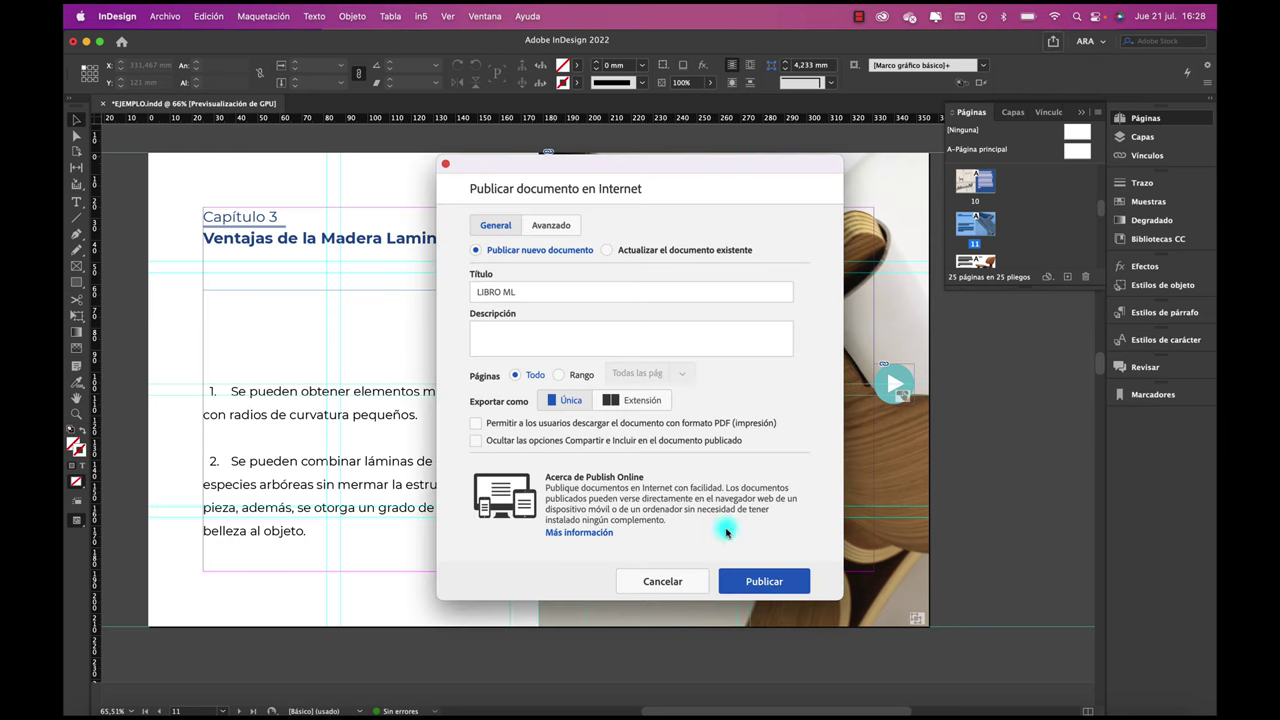
pyautogui.click(765, 585)
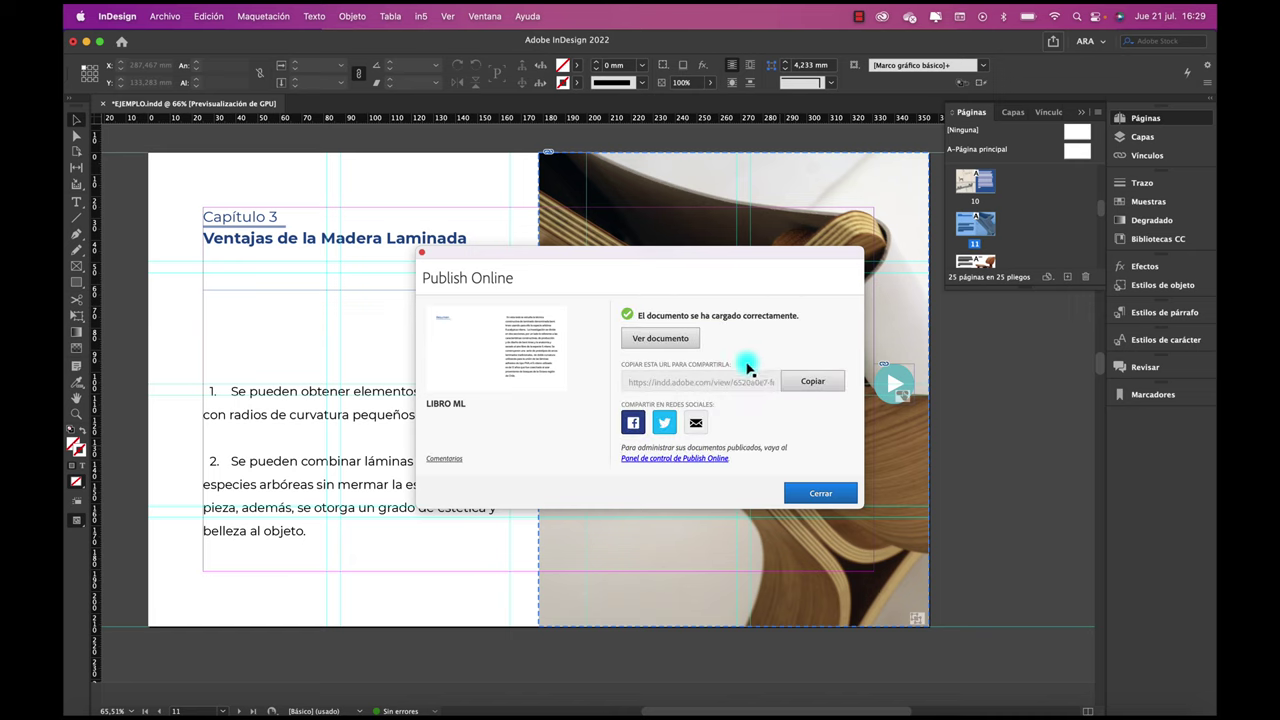
# Step: Open the published LIBRO ML document in the web browser
pyautogui.click(810, 386)
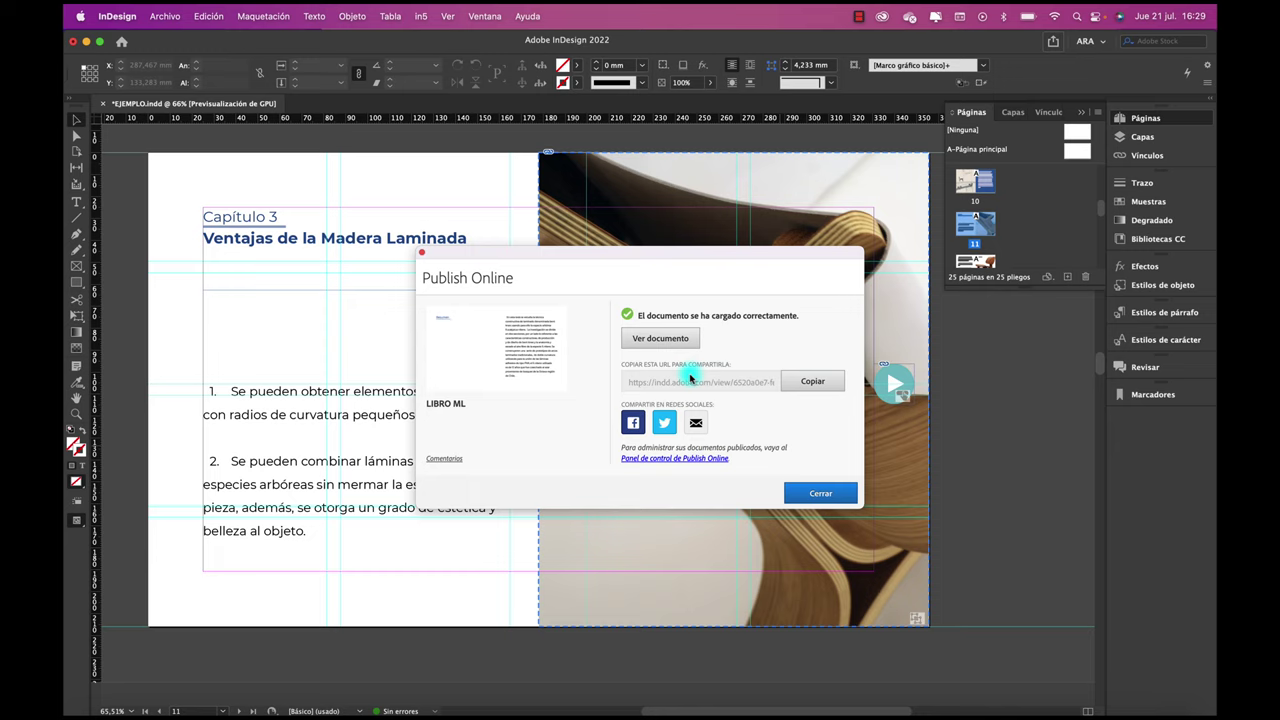
pyautogui.click(805, 386)
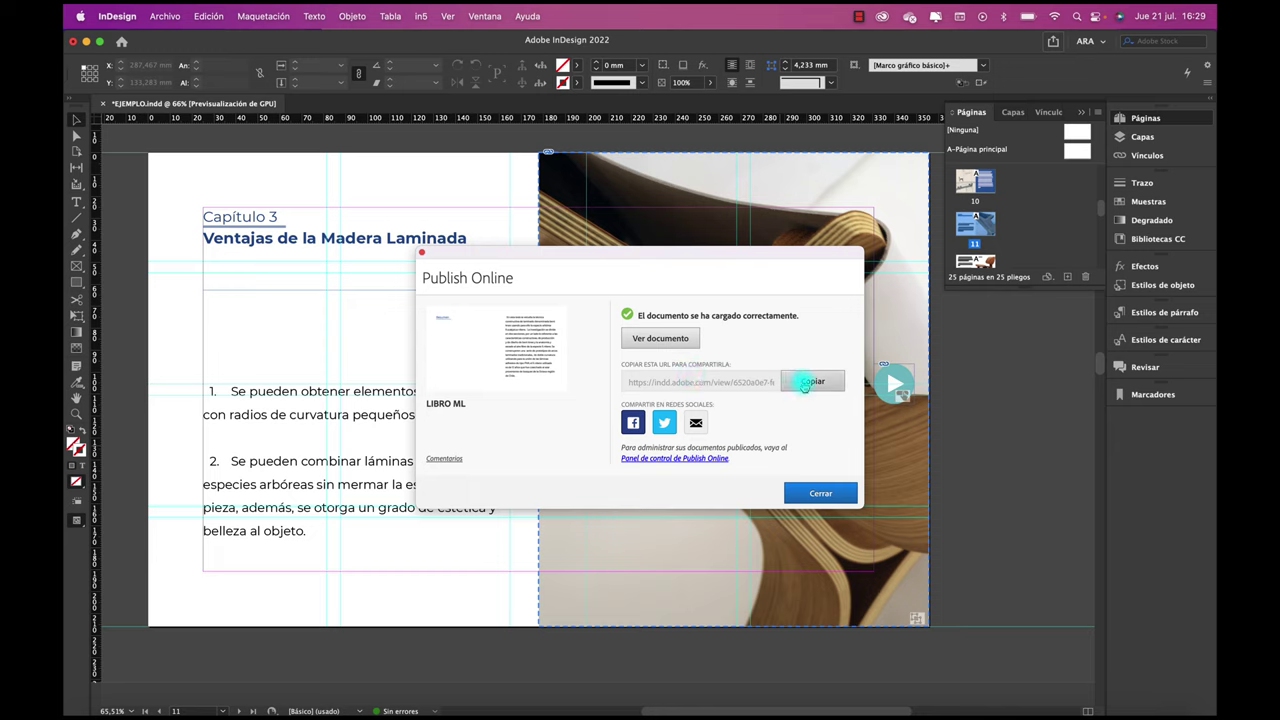
pyautogui.click(666, 426)
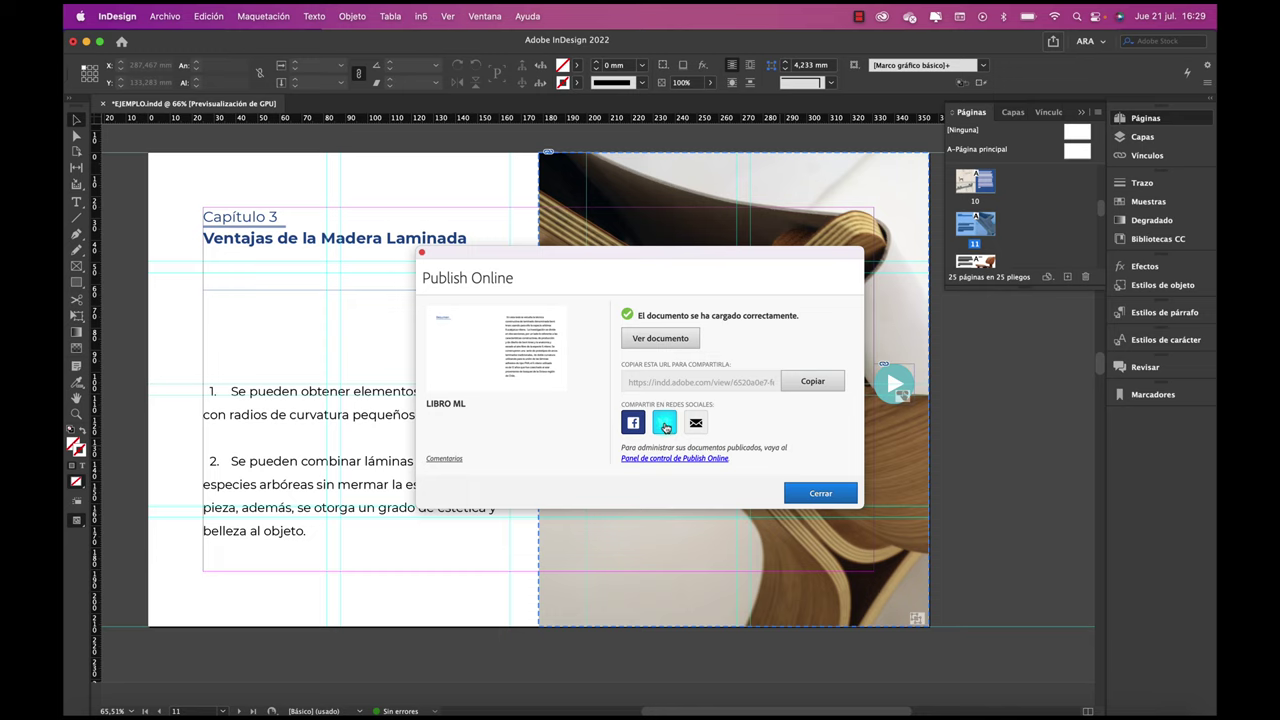
pyautogui.click(673, 342)
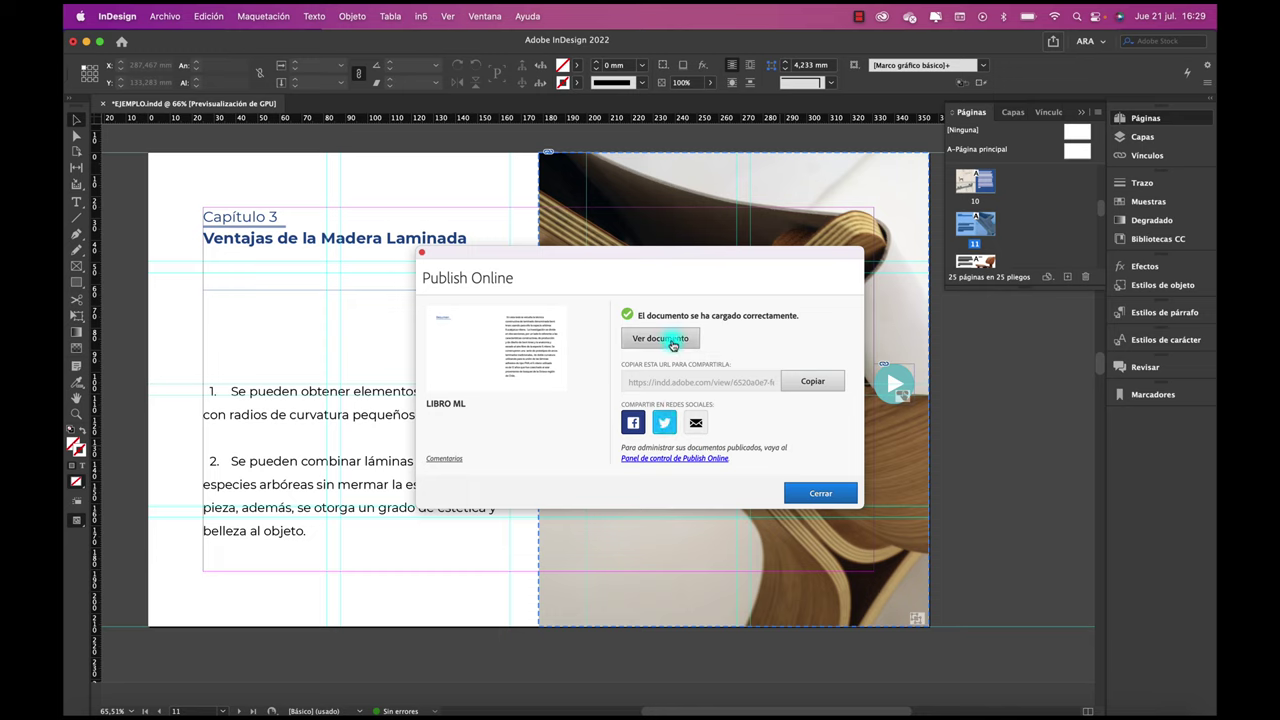
pyautogui.click(661, 341)
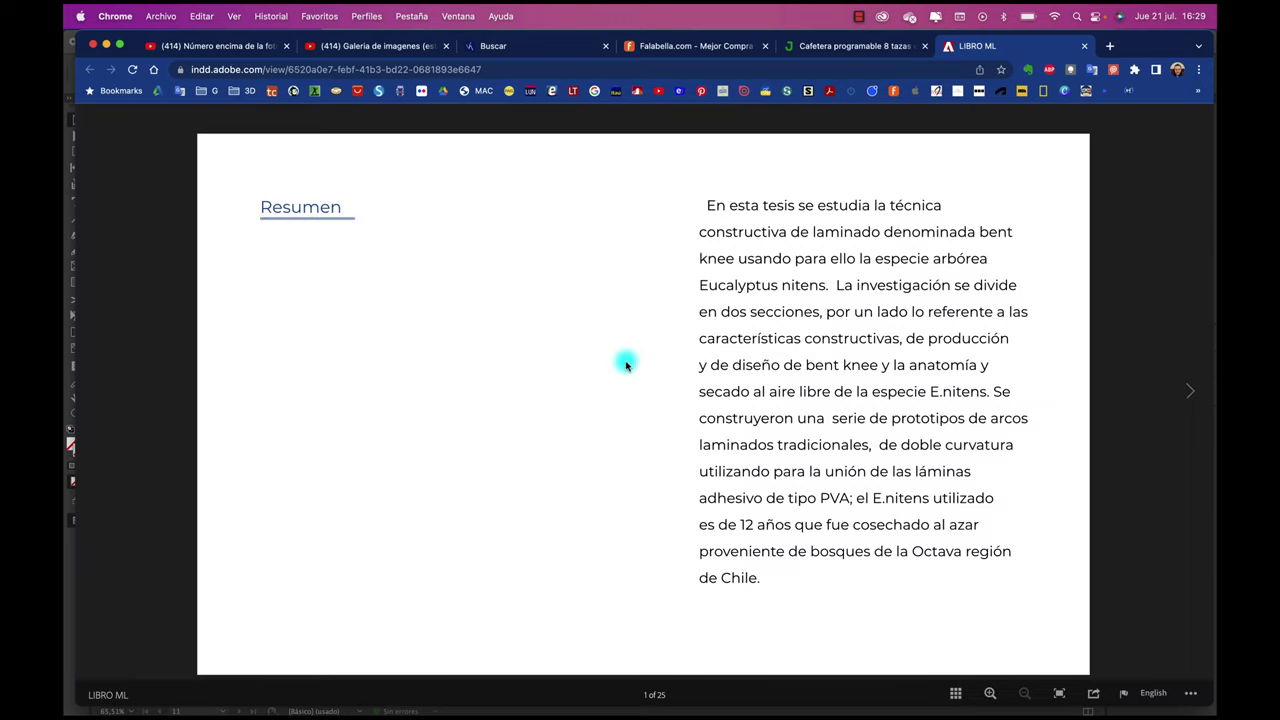
# Step: Page forward through the published document to page 11, which holds the chair slideshow
pyautogui.click(1196, 397)
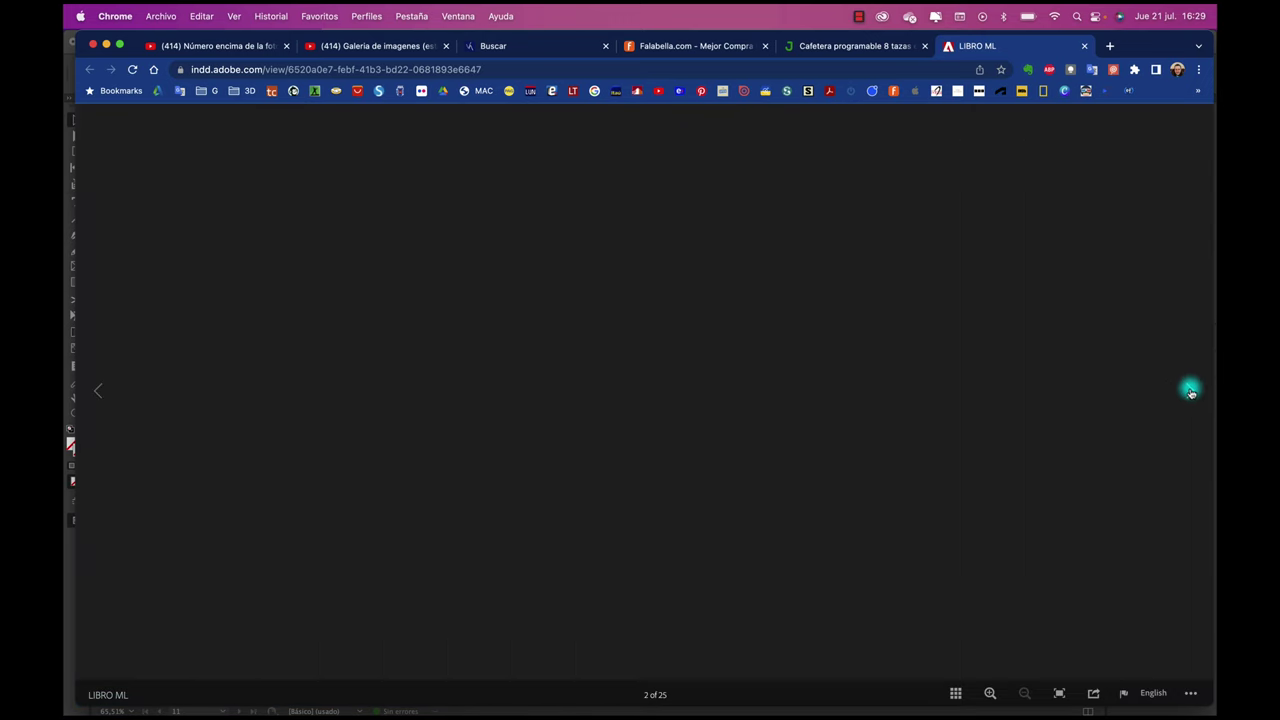
pyautogui.click(1191, 392)
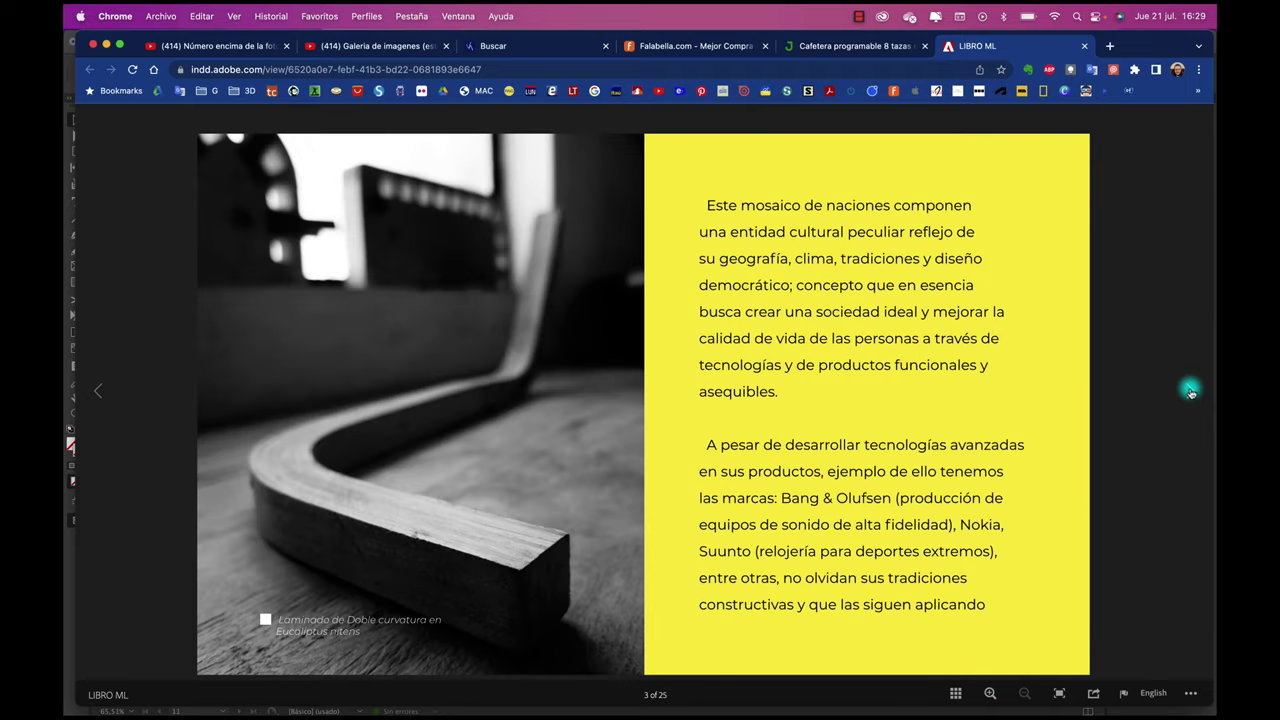
pyautogui.click(1191, 392)
pyautogui.click(1191, 392)
pyautogui.click(1191, 392)
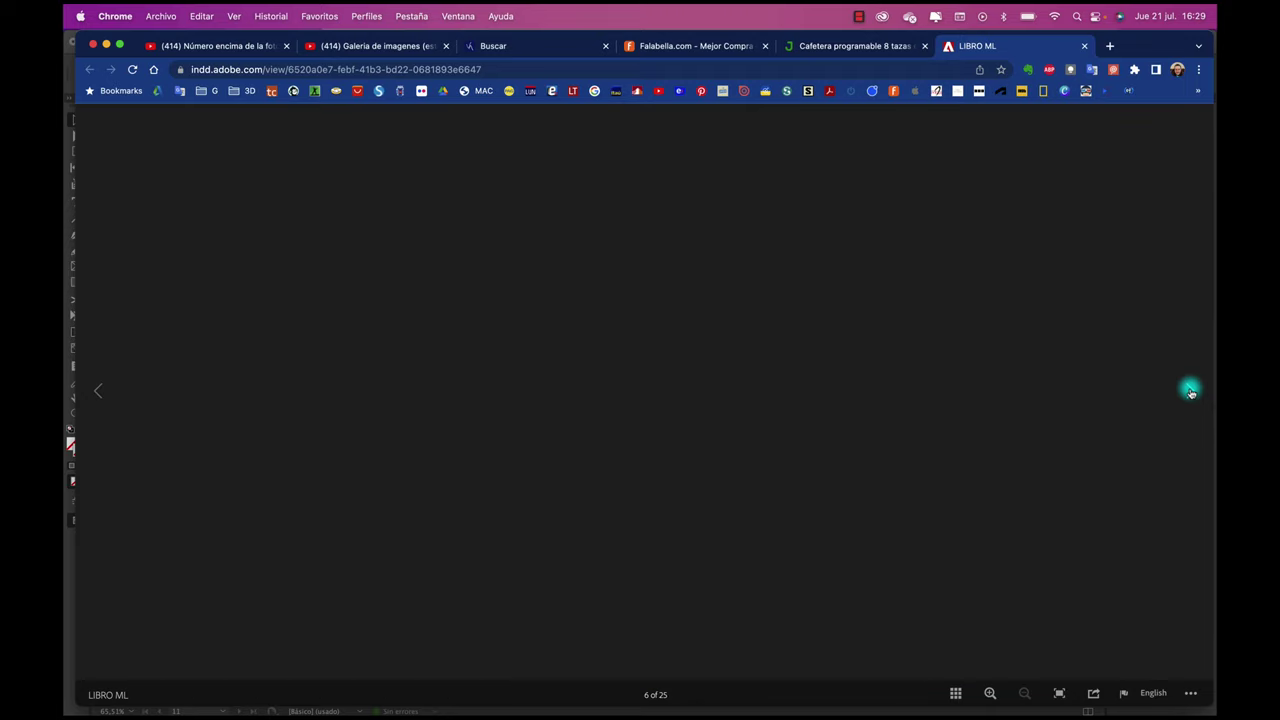
pyautogui.click(1191, 392)
pyautogui.click(1191, 392)
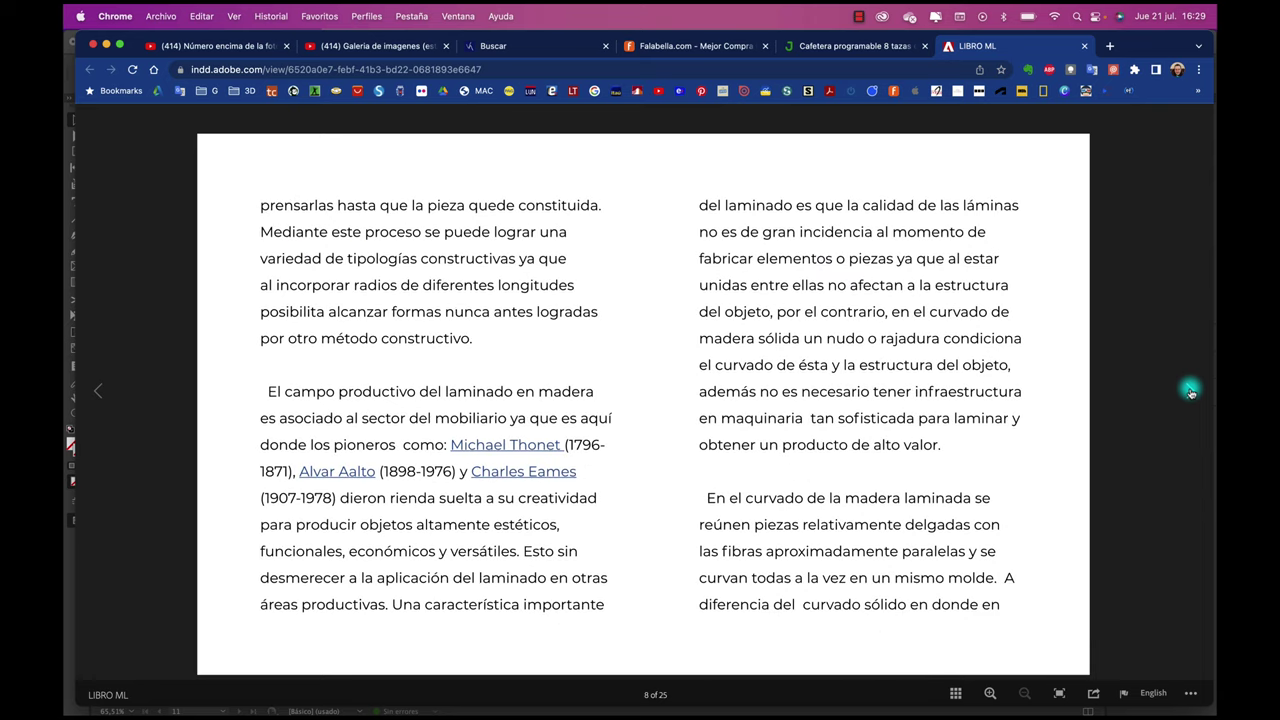
pyautogui.click(1191, 392)
pyautogui.click(1191, 392)
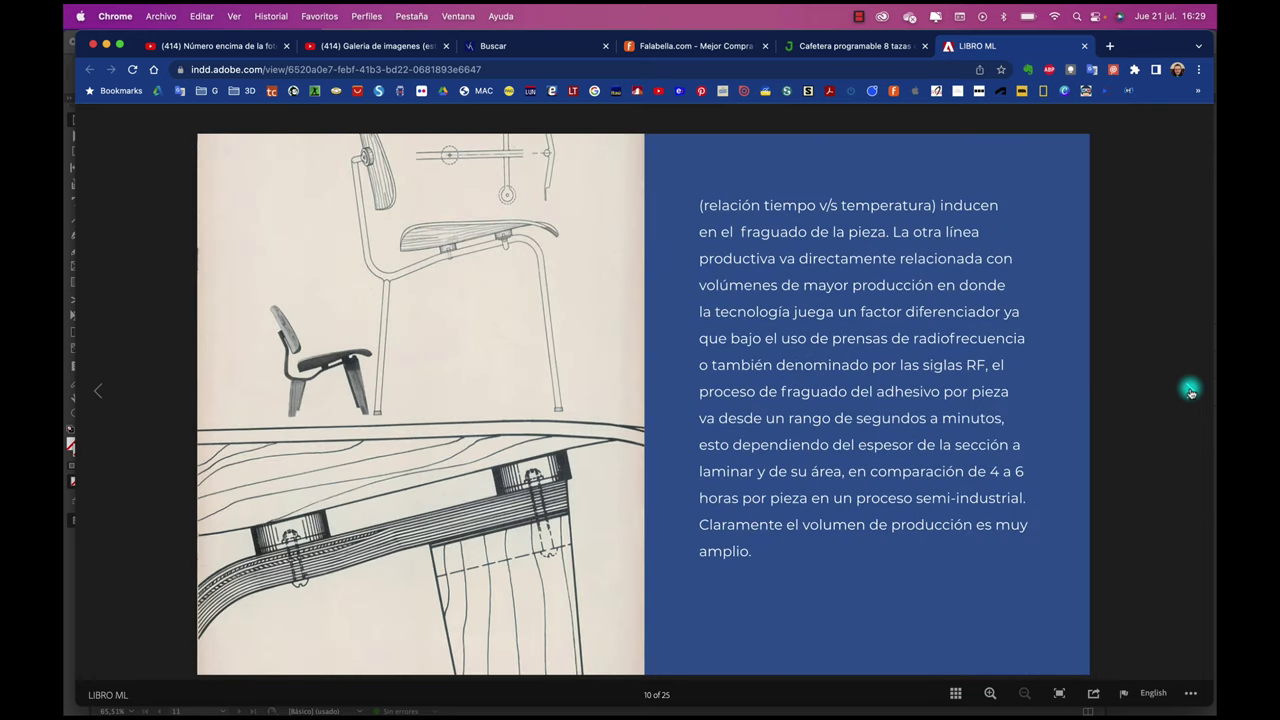
pyautogui.click(1191, 392)
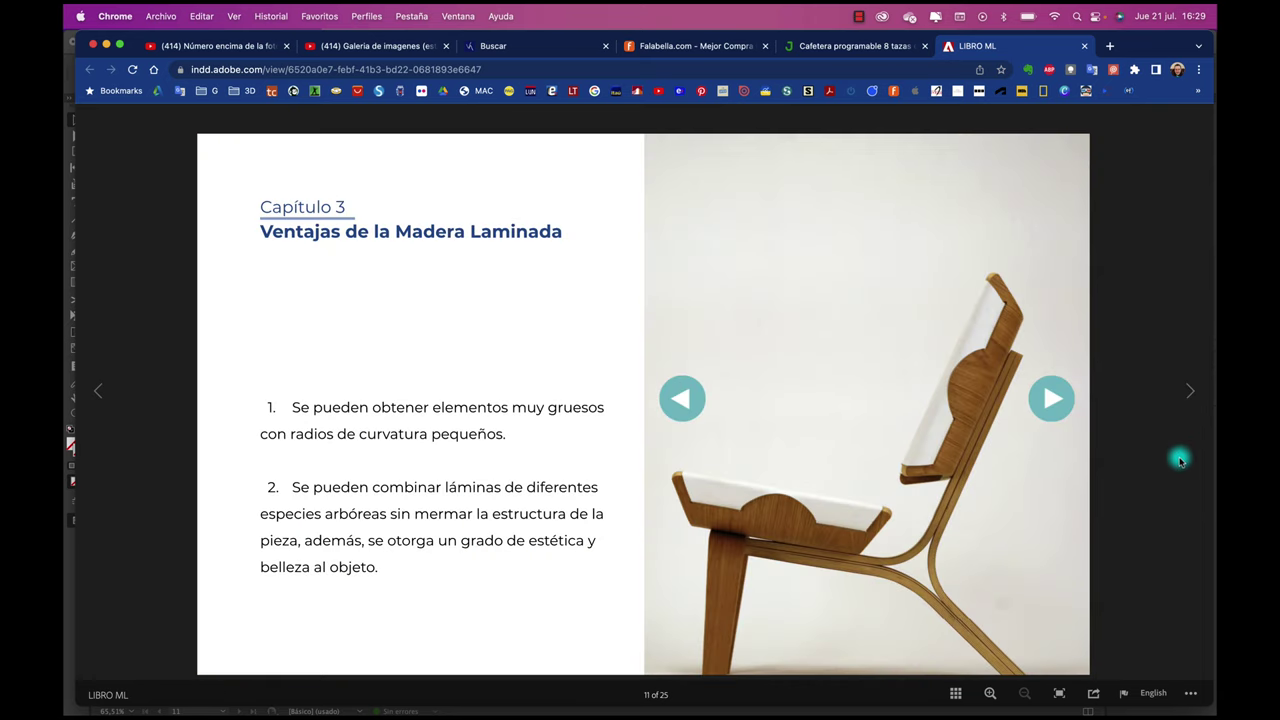
# Step: Test the slideshow's next arrow by advancing through all the chair photos on page 11
pyautogui.click(1053, 402)
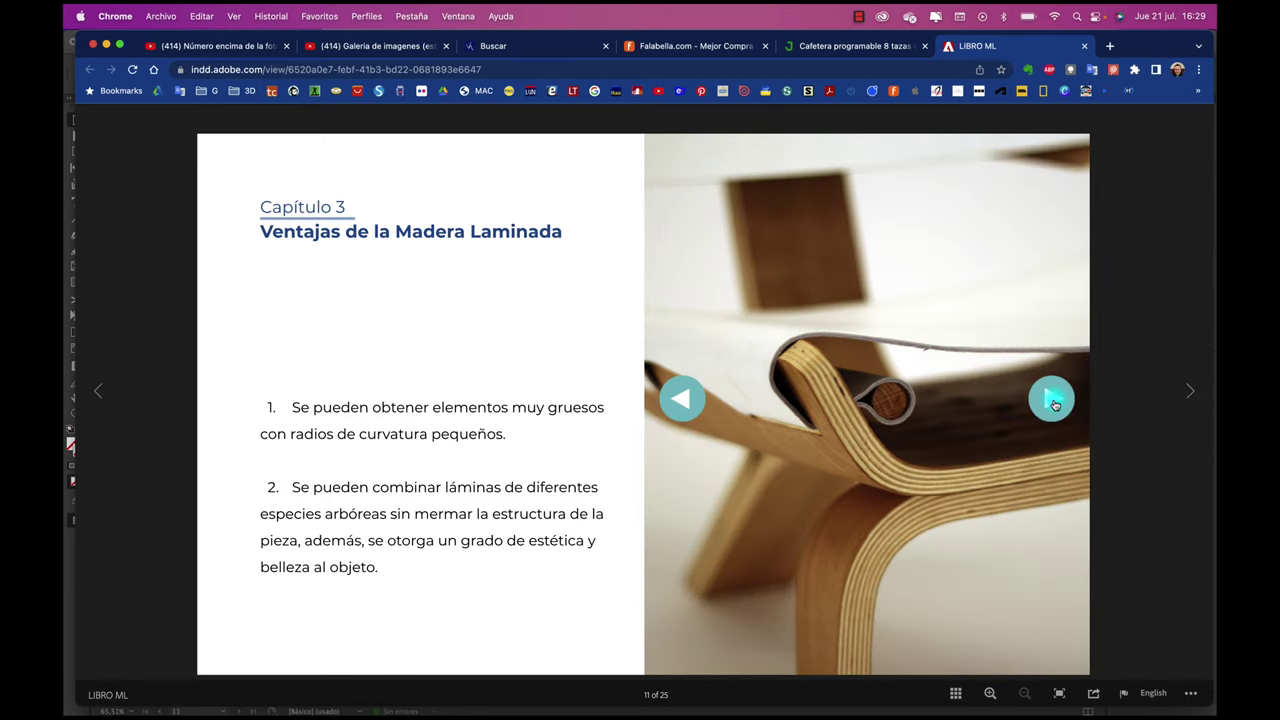
pyautogui.click(1053, 402)
pyautogui.click(1053, 402)
pyautogui.click(1053, 402)
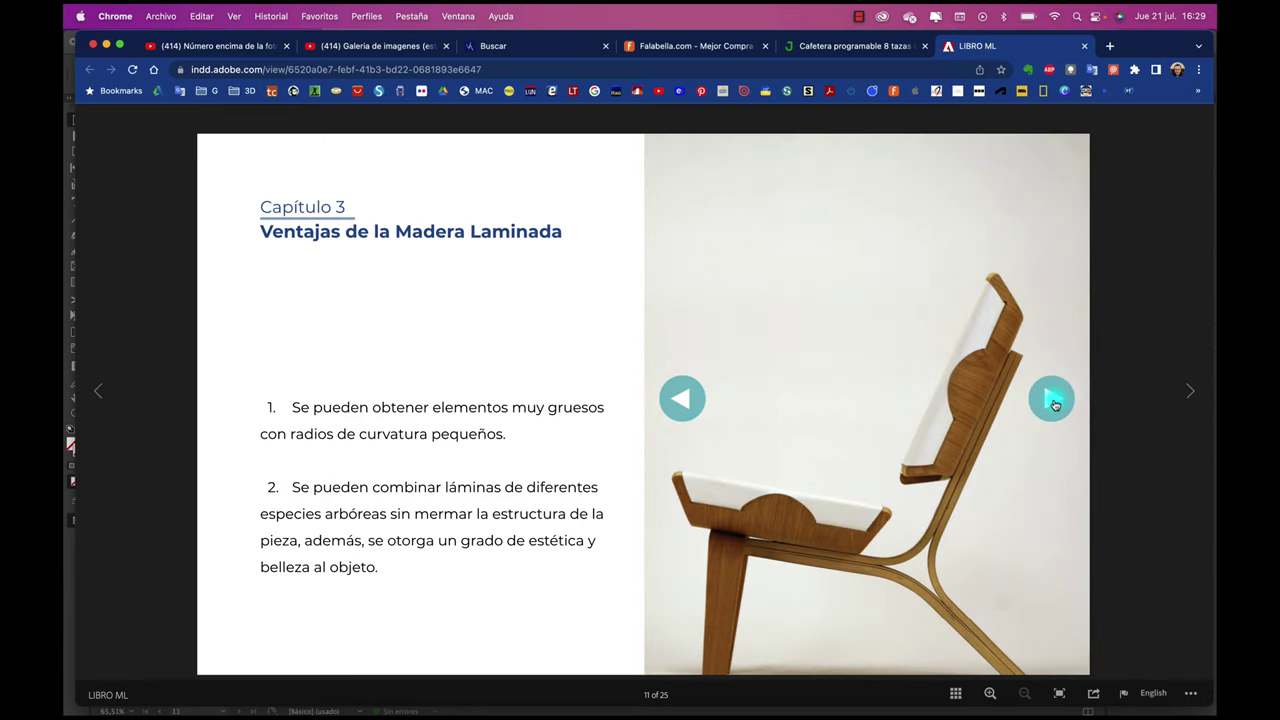
# Step: Test the slideshow's previous arrow by stepping backward through the chair photos
pyautogui.click(682, 401)
pyautogui.click(682, 401)
pyautogui.click(682, 401)
pyautogui.click(682, 401)
pyautogui.click(682, 401)
# Step: Alternate between the next and previous arrows, then advance the slideshow back to the side-view chair photo
pyautogui.click(1051, 401)
pyautogui.click(688, 404)
pyautogui.click(1055, 402)
pyautogui.click(1054, 400)
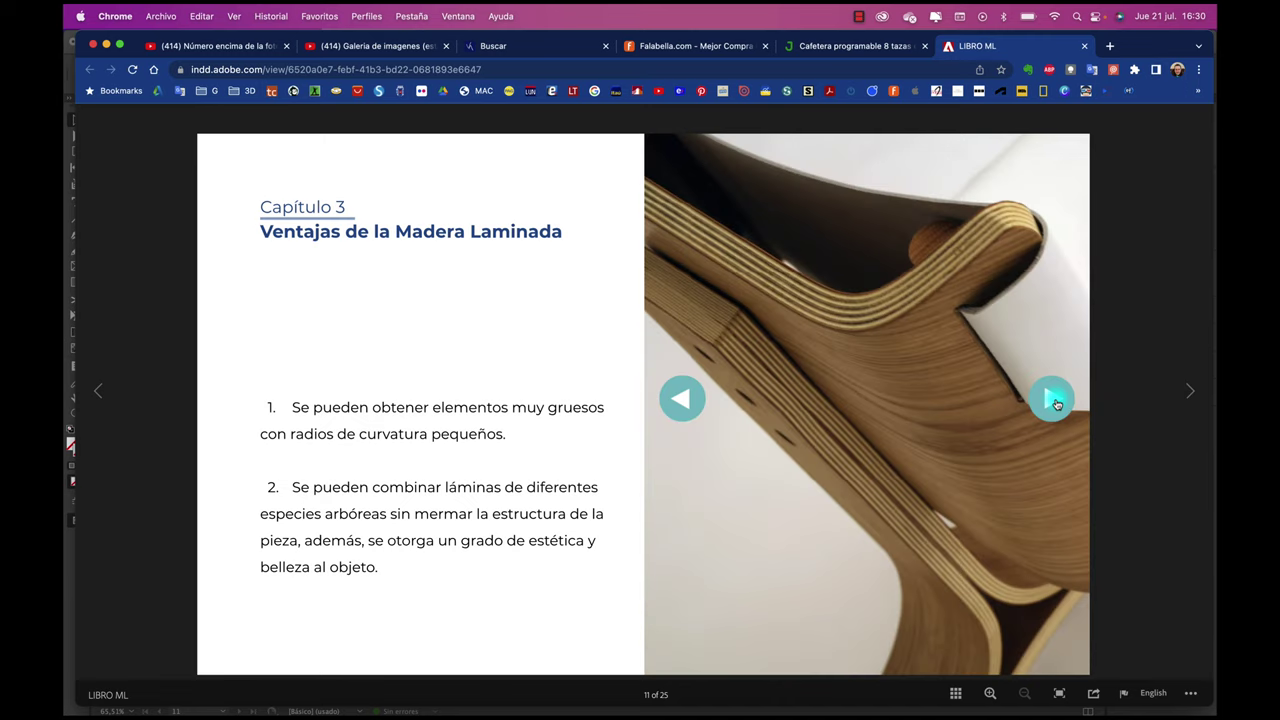
pyautogui.click(1054, 400)
pyautogui.click(1054, 400)
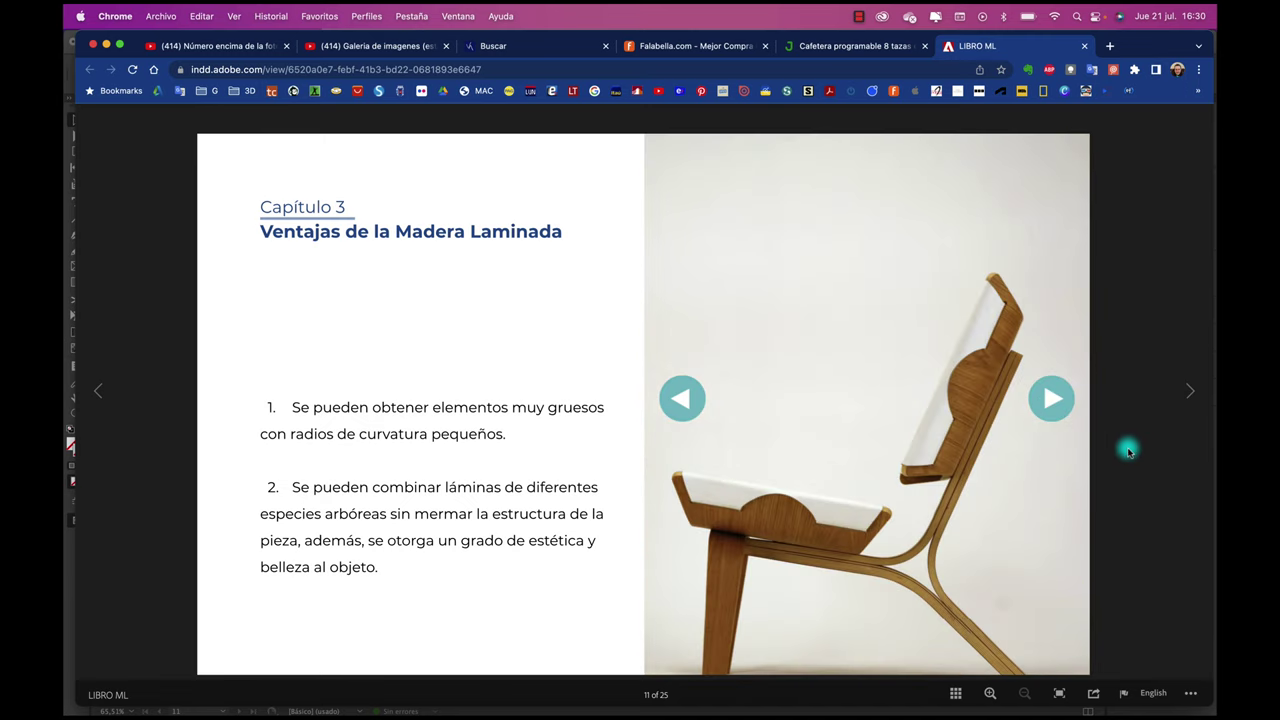